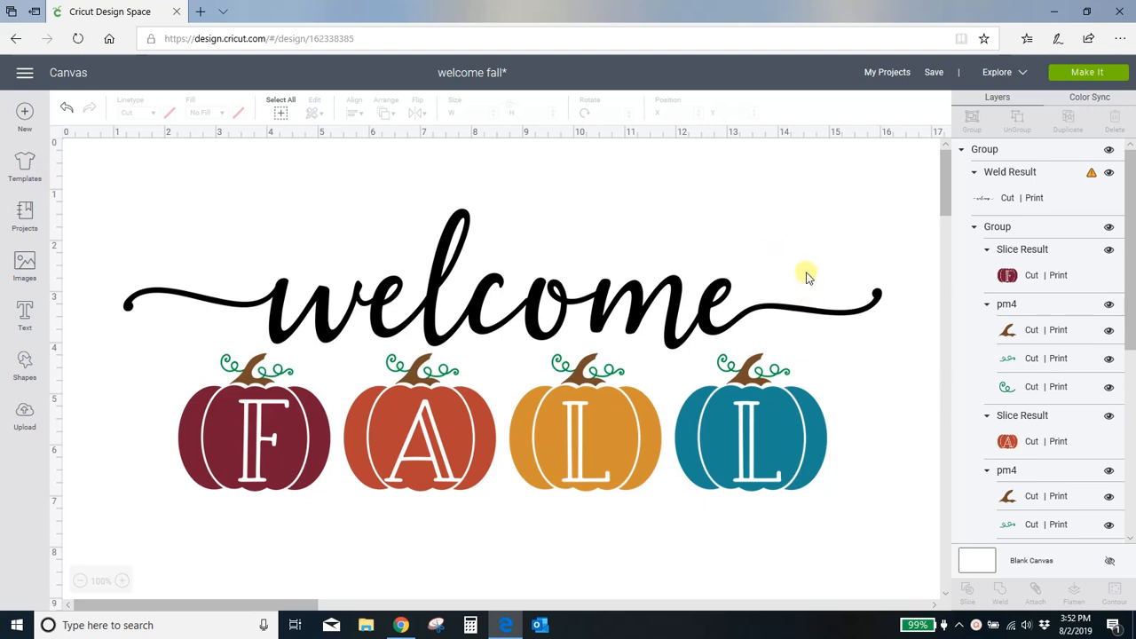
In Chrome, search Creative Fabrica for "pumpking svg" and open the Pumpkin Svg Bundle product page
left_click(401, 625)
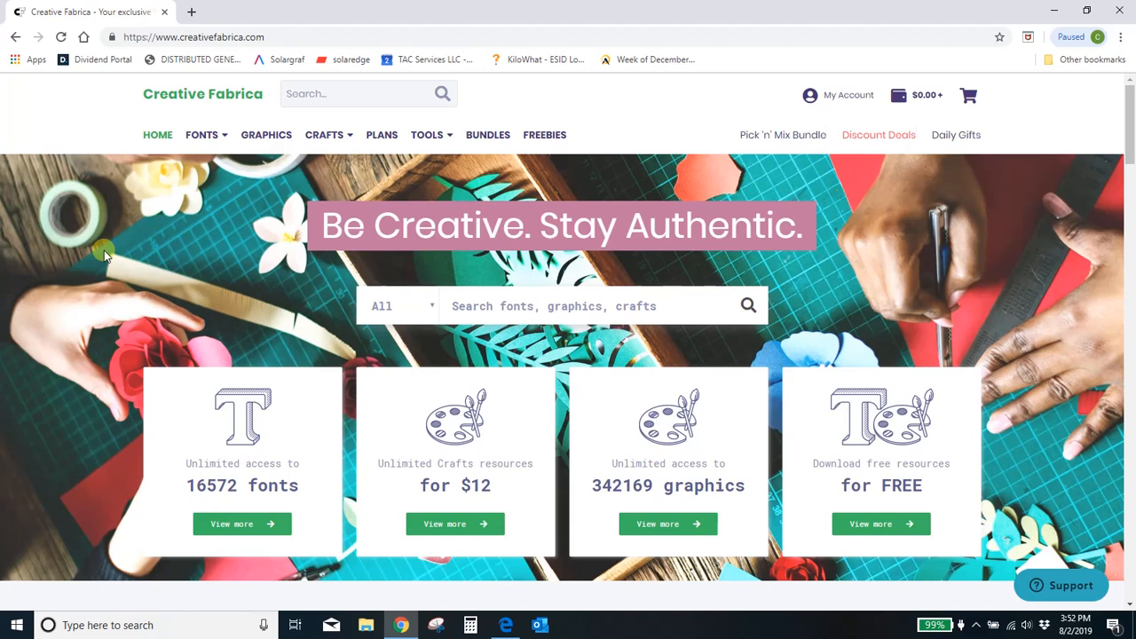
left_click(363, 97)
type("P")
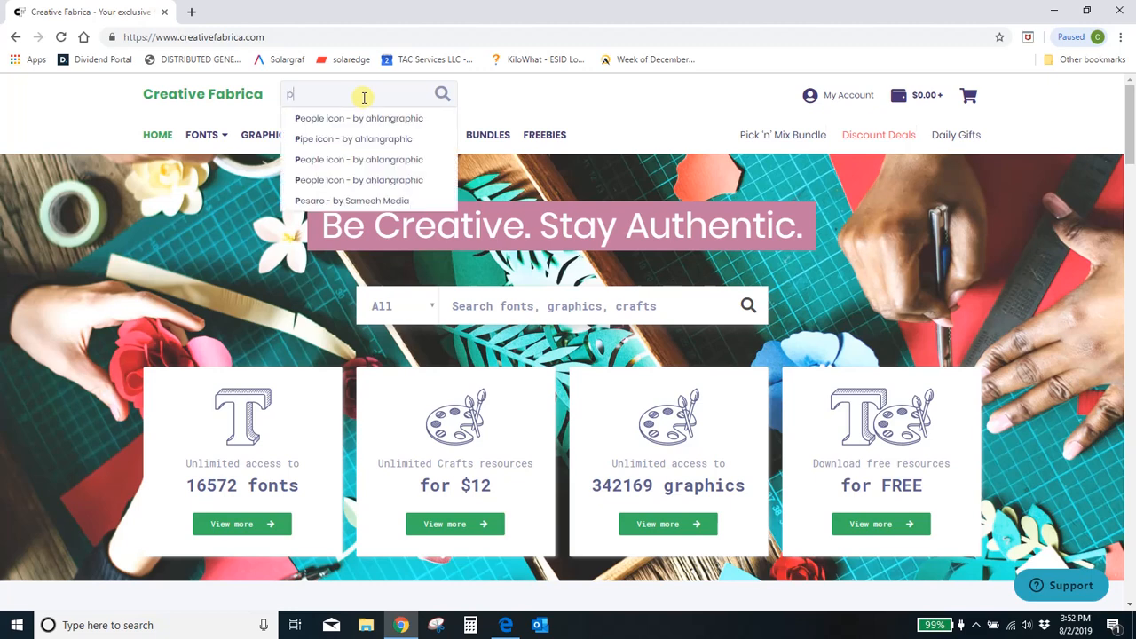
type("mpk")
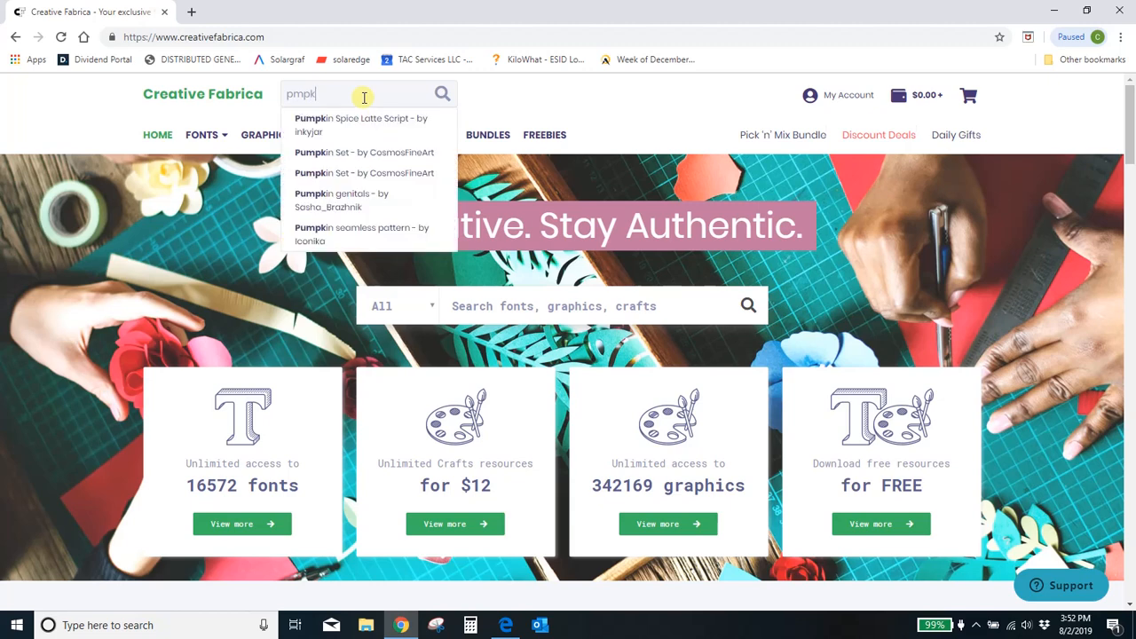
key("BackSpace")
key("BackSpace")
key("BackSpace")
type("ump")
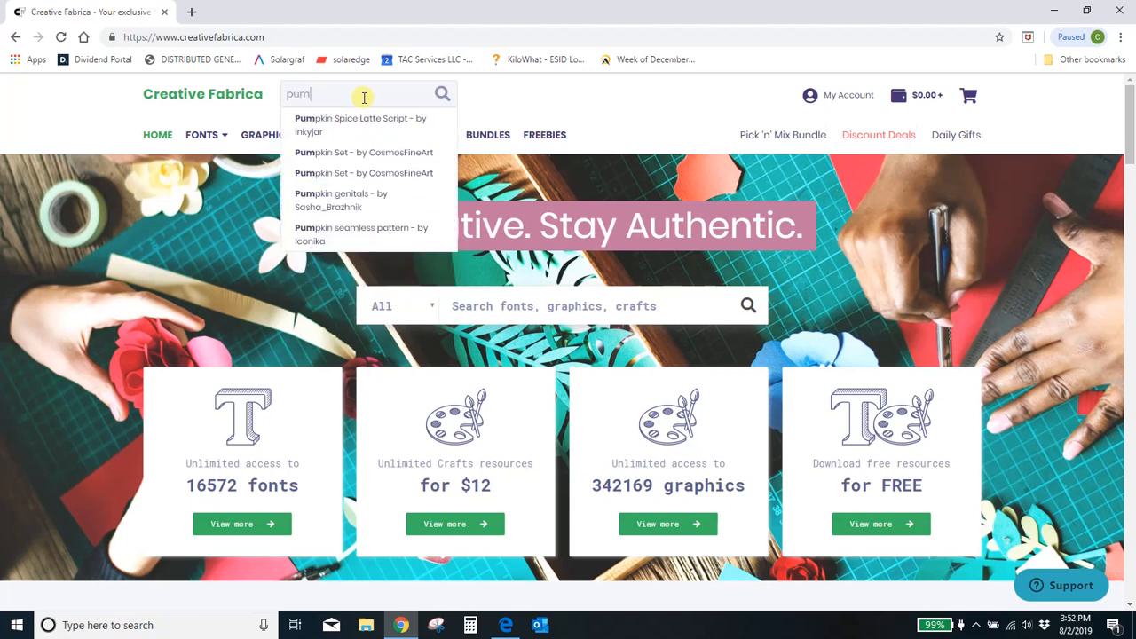
type("king svg")
key("Return")
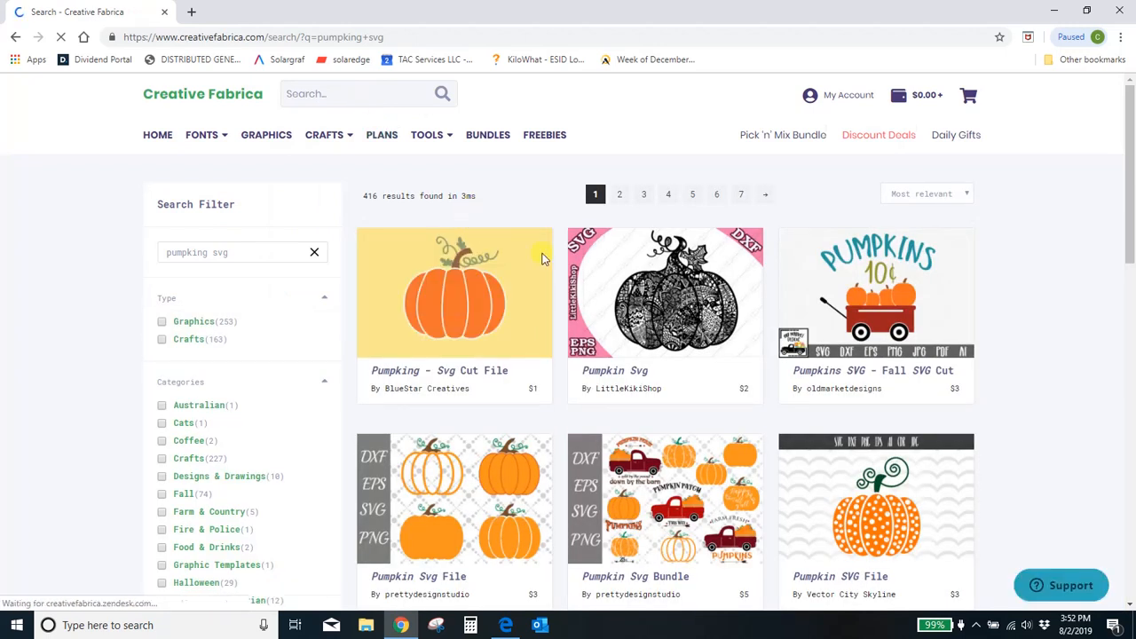
scroll(1057, 395, "down", 2)
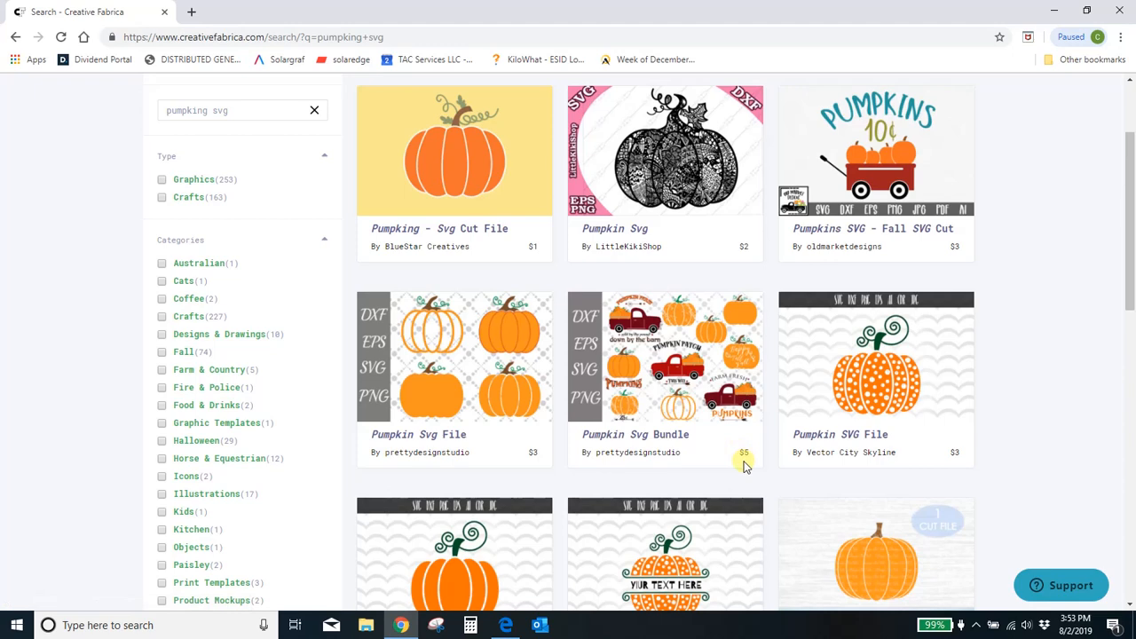
left_click(744, 401)
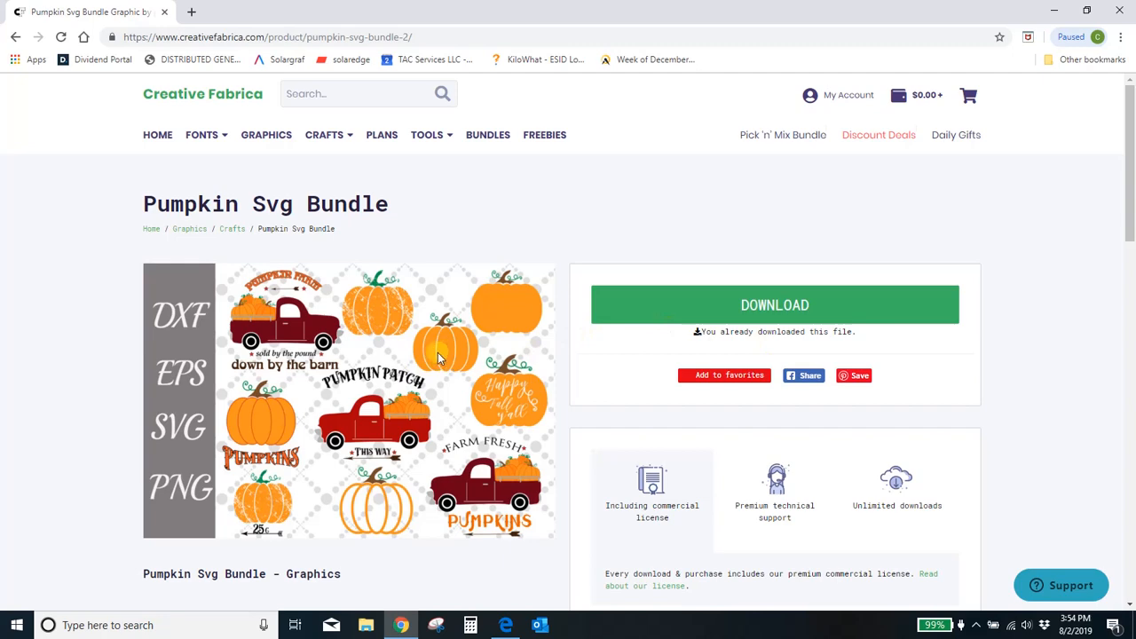
Switch back to Cricut Design Space and hide the whole grouped welcome FALL design
left_click(504, 626)
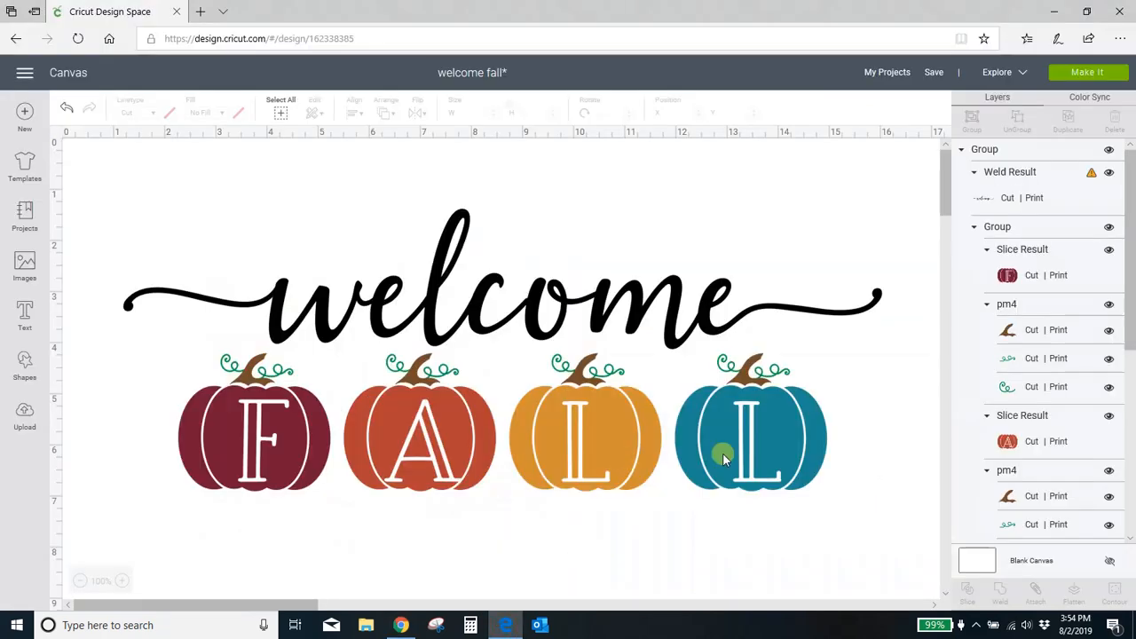
scroll(742, 433, "down", 1)
scroll(743, 437, "up", 1)
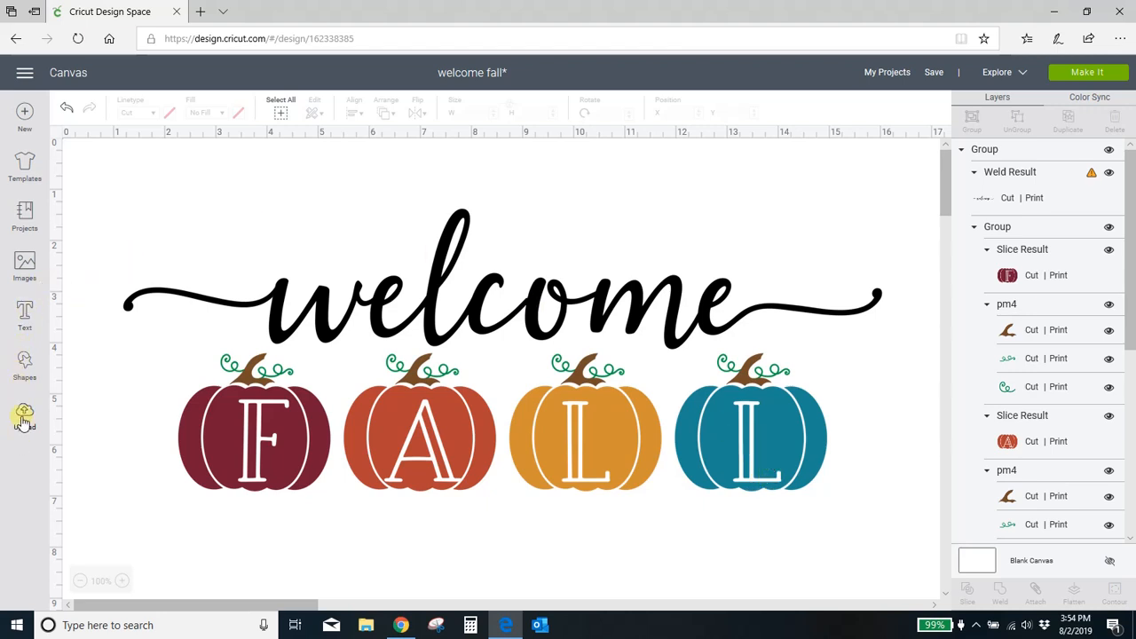
left_click(696, 426)
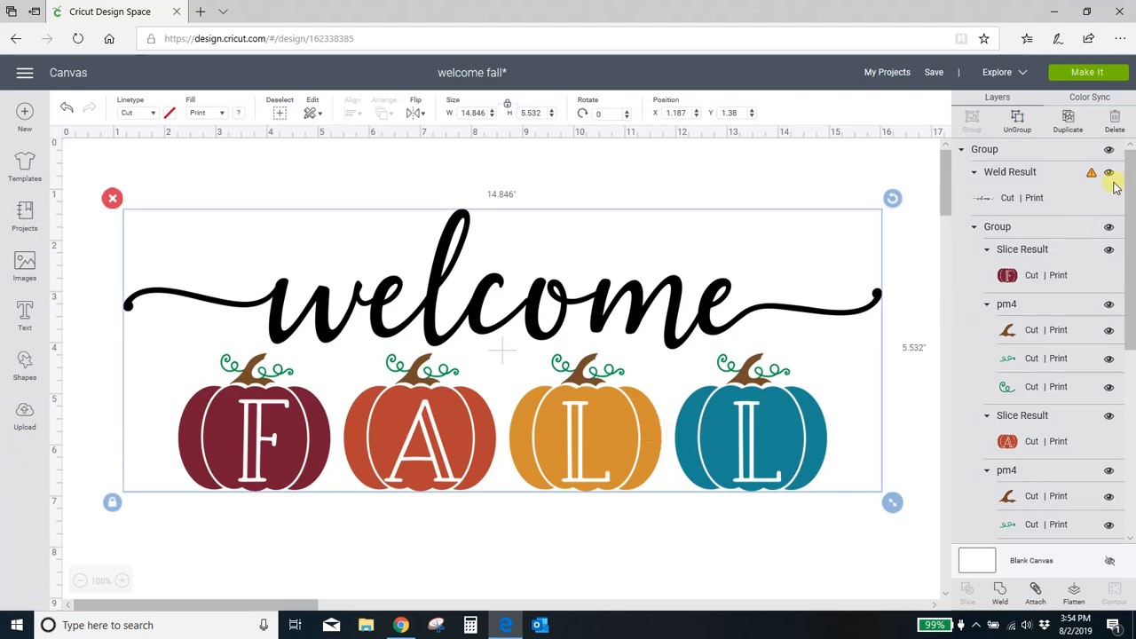
left_click(1108, 149)
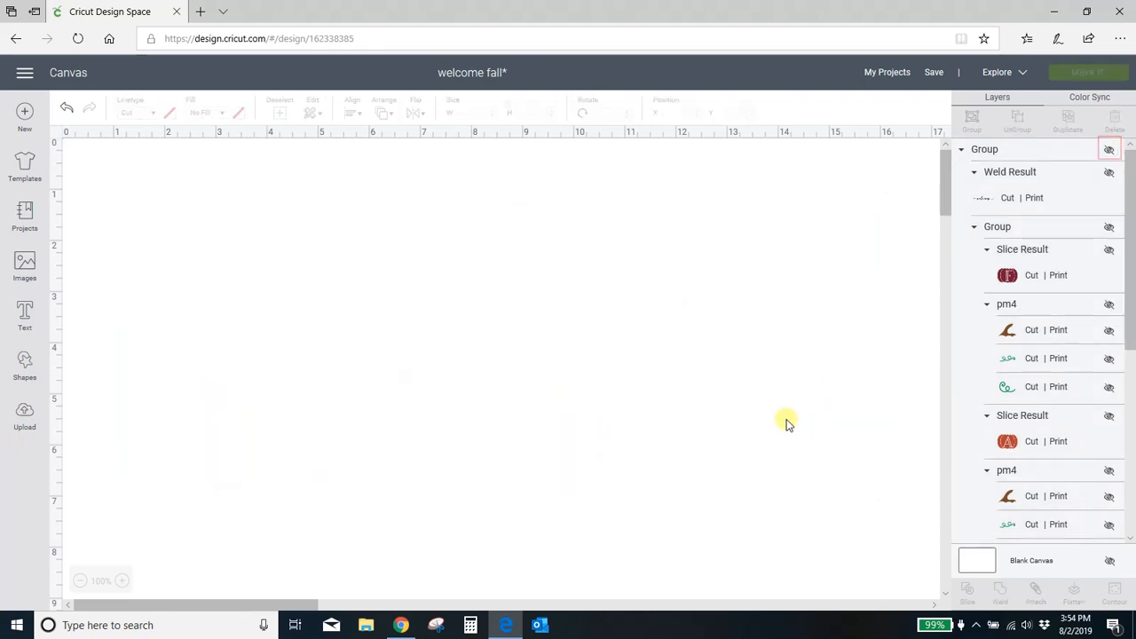
Insert the orange pumpkin with stem and vines from the recently uploaded images onto the canvas
left_click(23, 414)
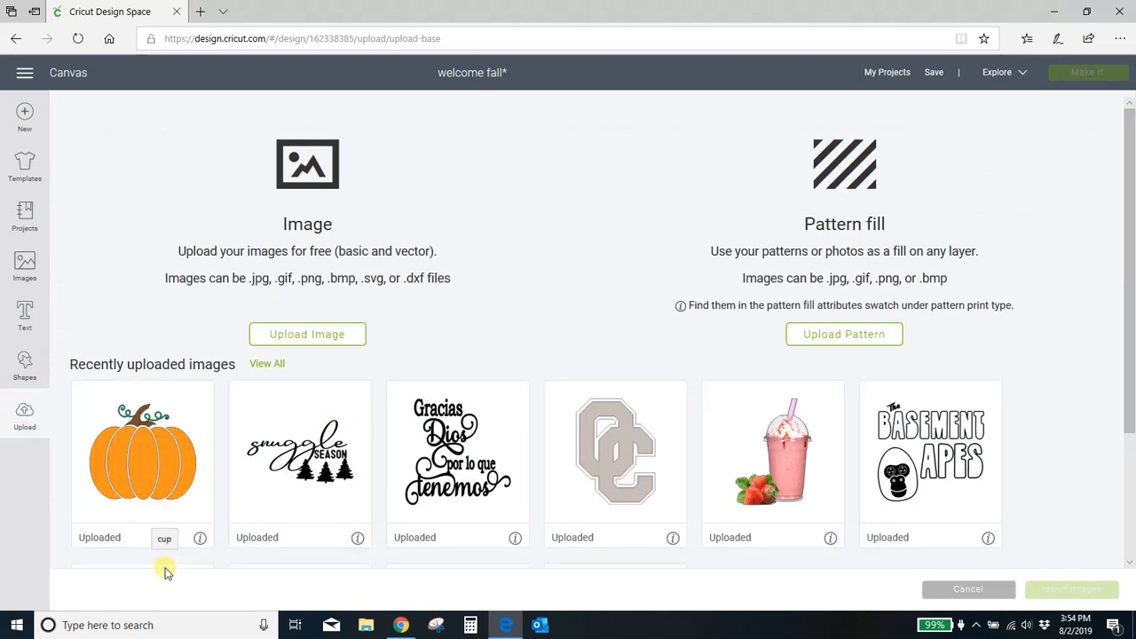
left_click(151, 490)
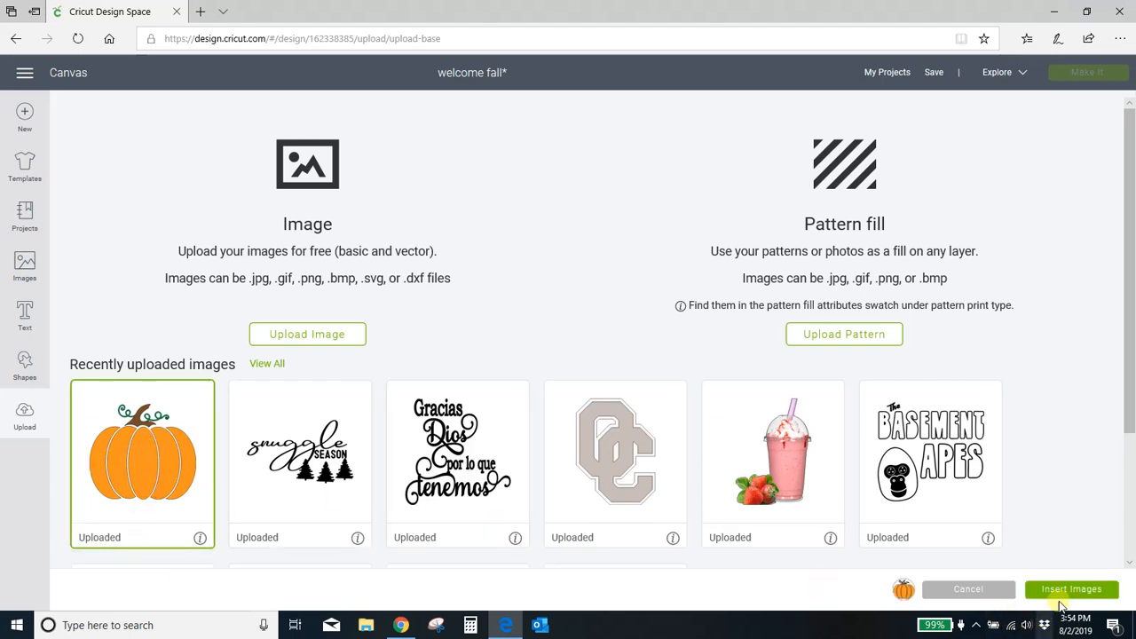
left_click(1065, 590)
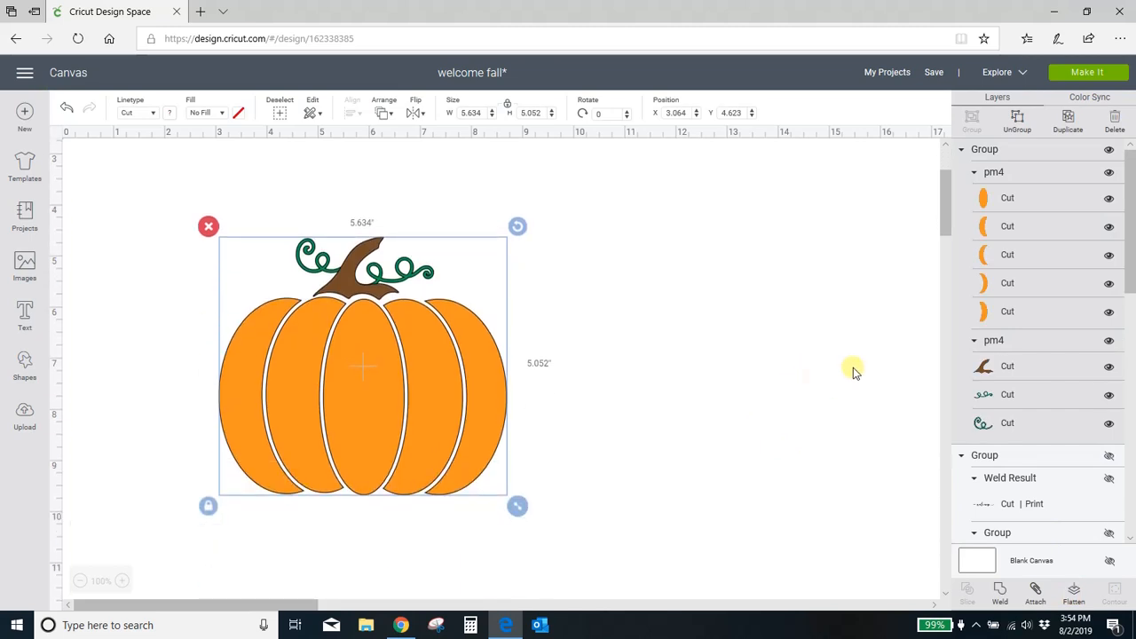
Move the orange pumpkin down to about X 3.4, Y 6.4, showing the welcome FALL design for comparison only meanwhile
scroll(994, 357, "down", 1)
left_click(1108, 336)
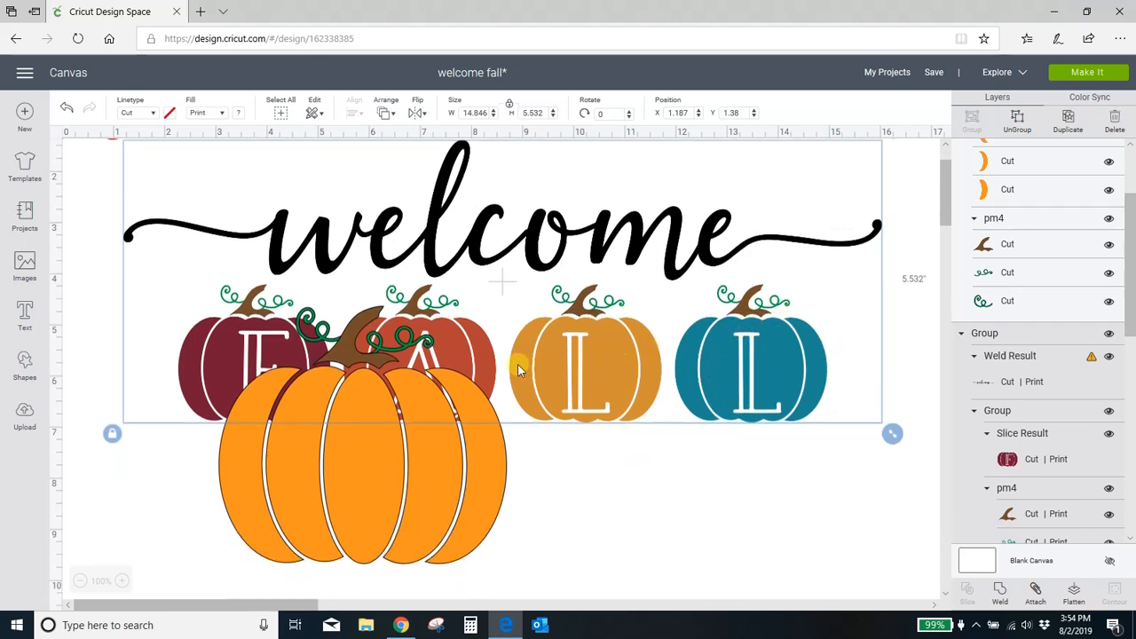
left_click_drag(472, 490, 467, 625)
scroll(589, 492, "down", 1)
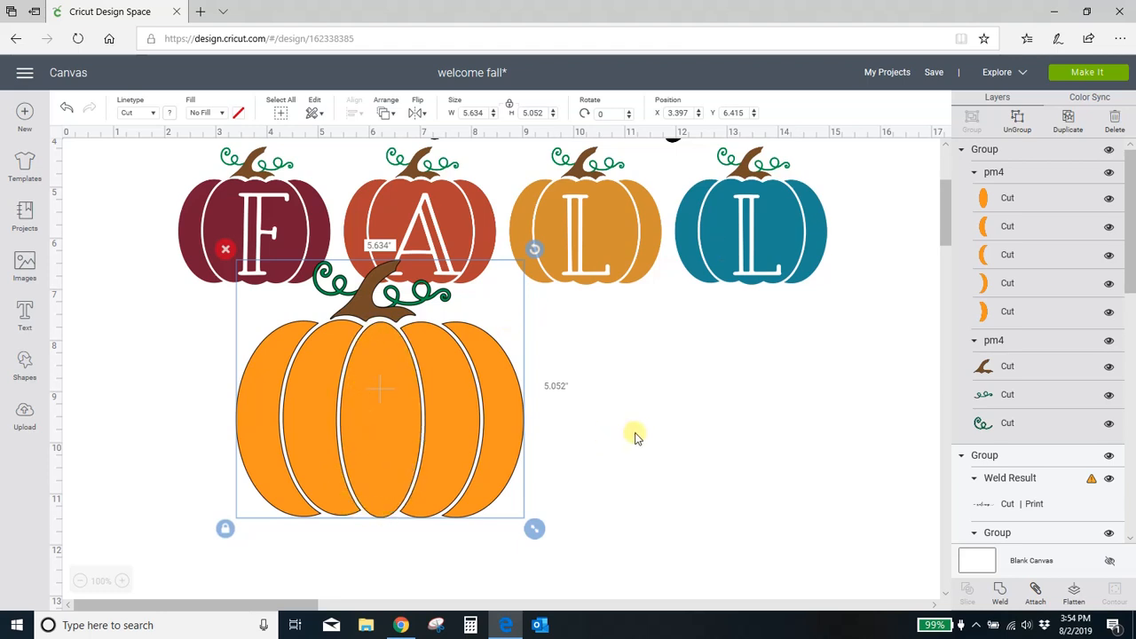
left_click(753, 251)
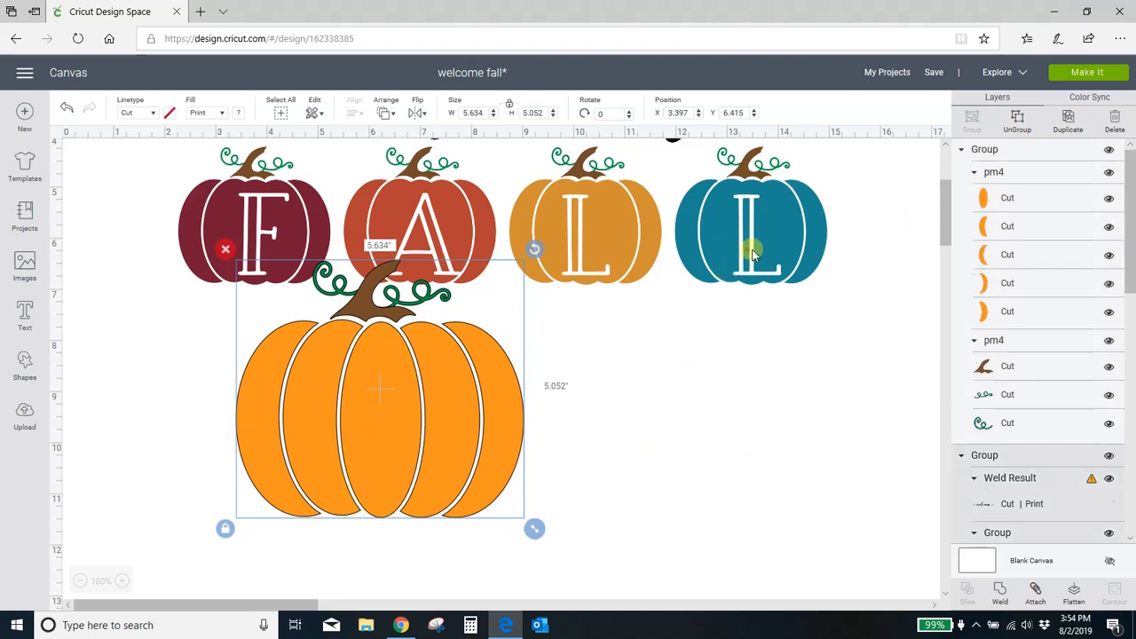
left_click(1109, 220)
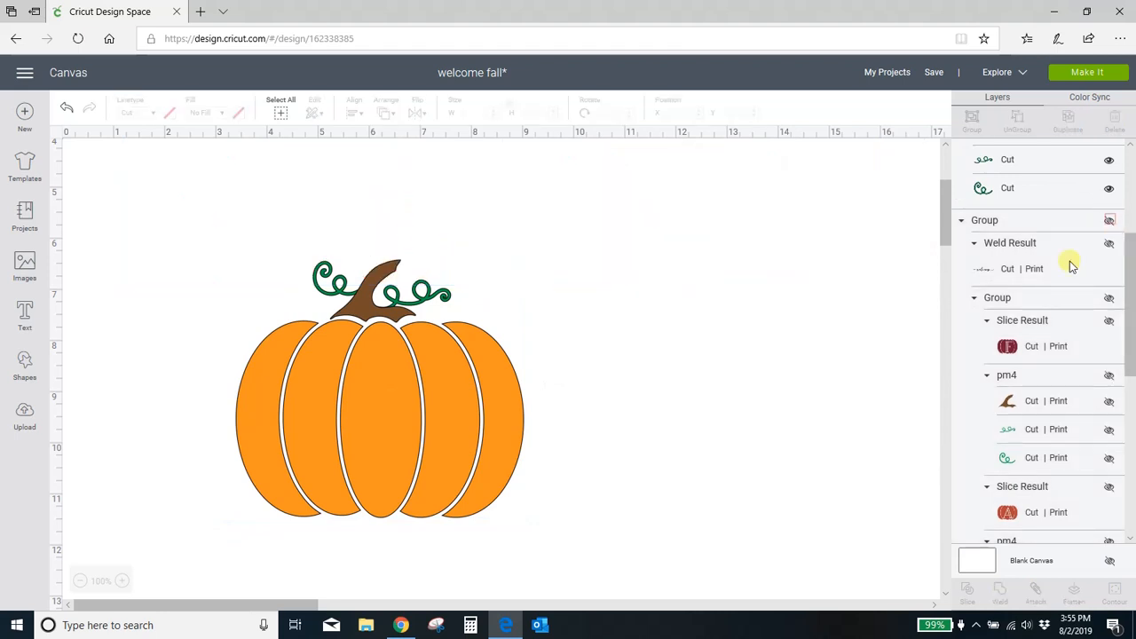
Ungroup the orange pumpkin and hide the part that holds its stem and vines
scroll(703, 396, "up", 3)
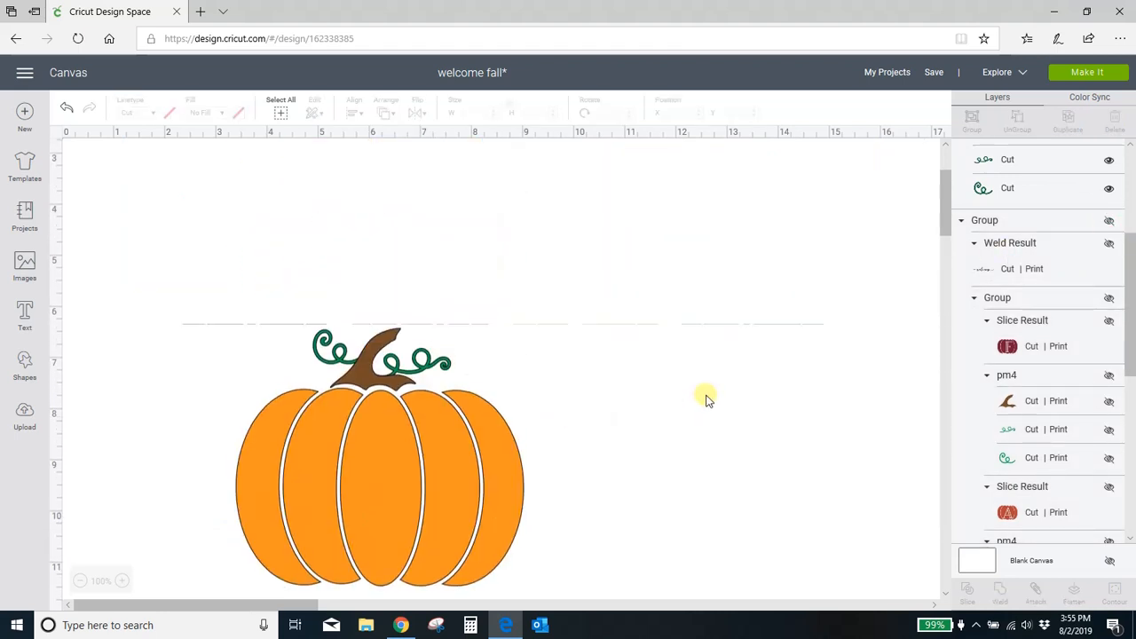
scroll(692, 393, "down", 2)
left_click(486, 376)
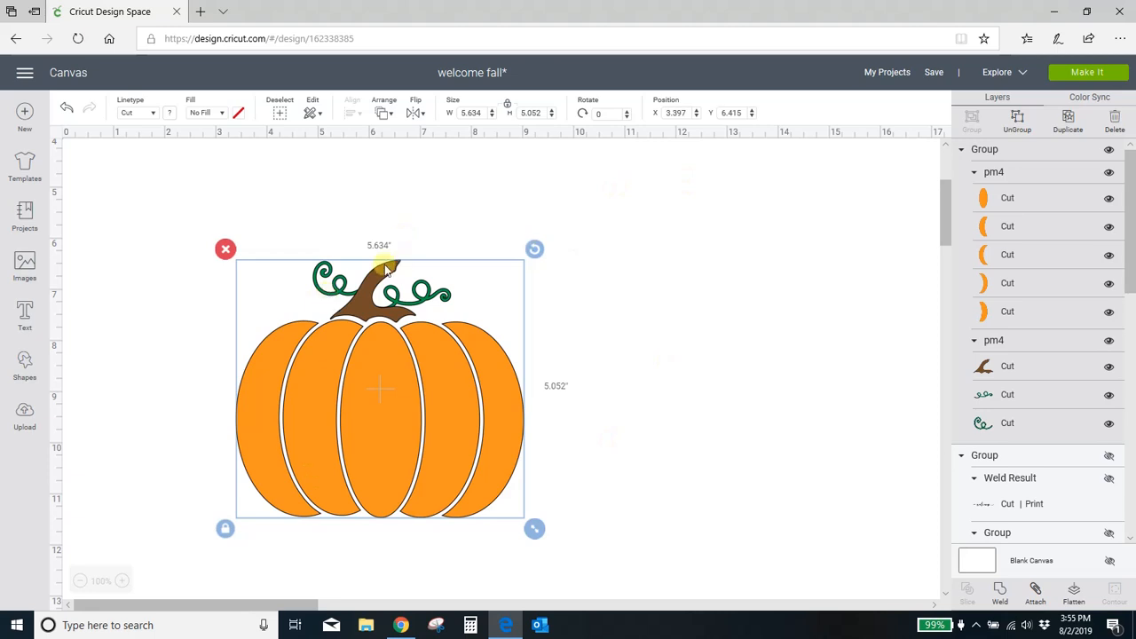
left_click(1018, 118)
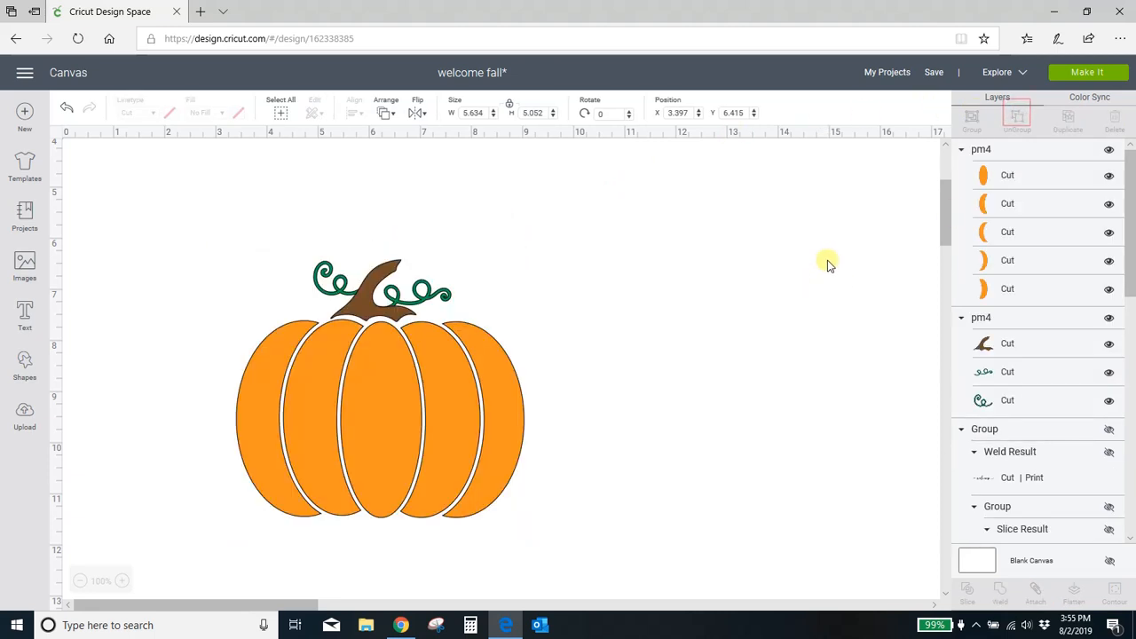
left_click(513, 417)
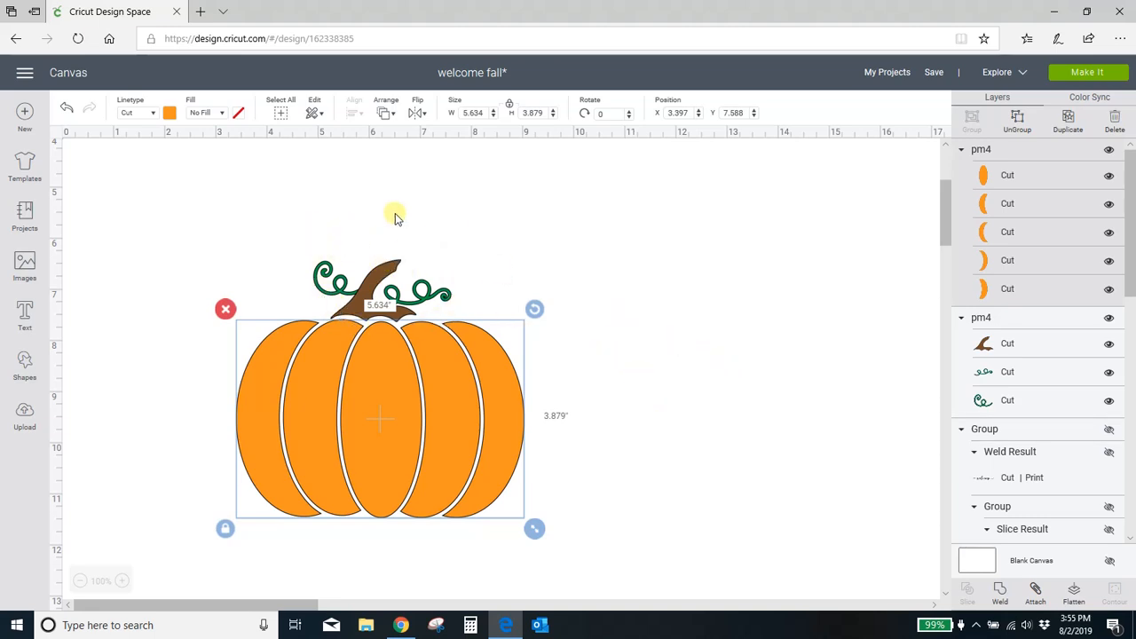
left_click(377, 282)
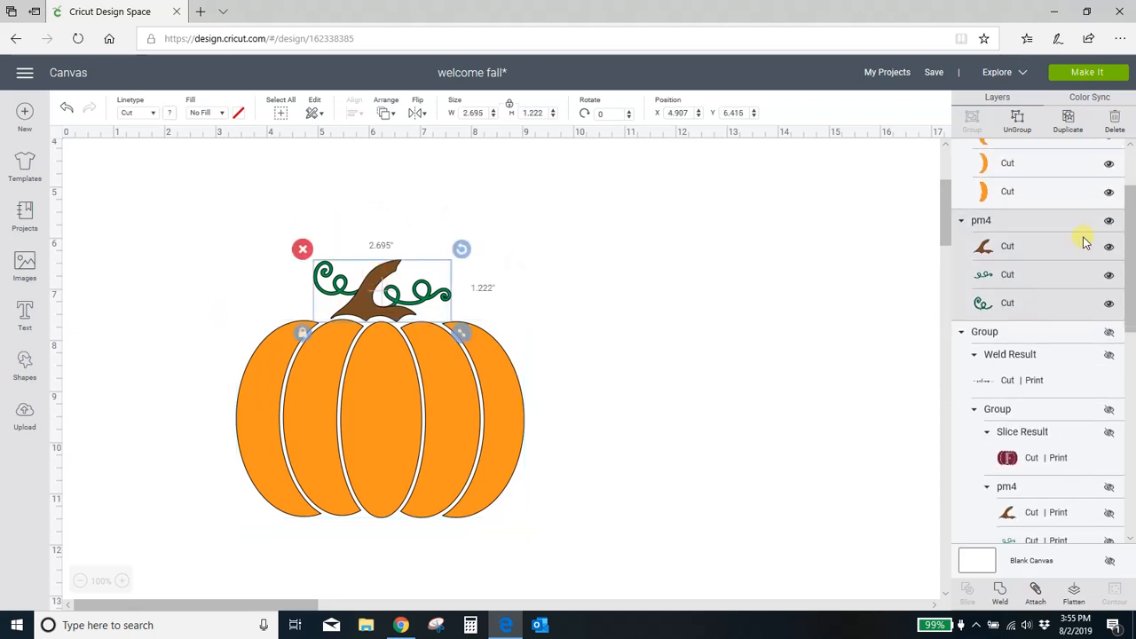
left_click(1108, 221)
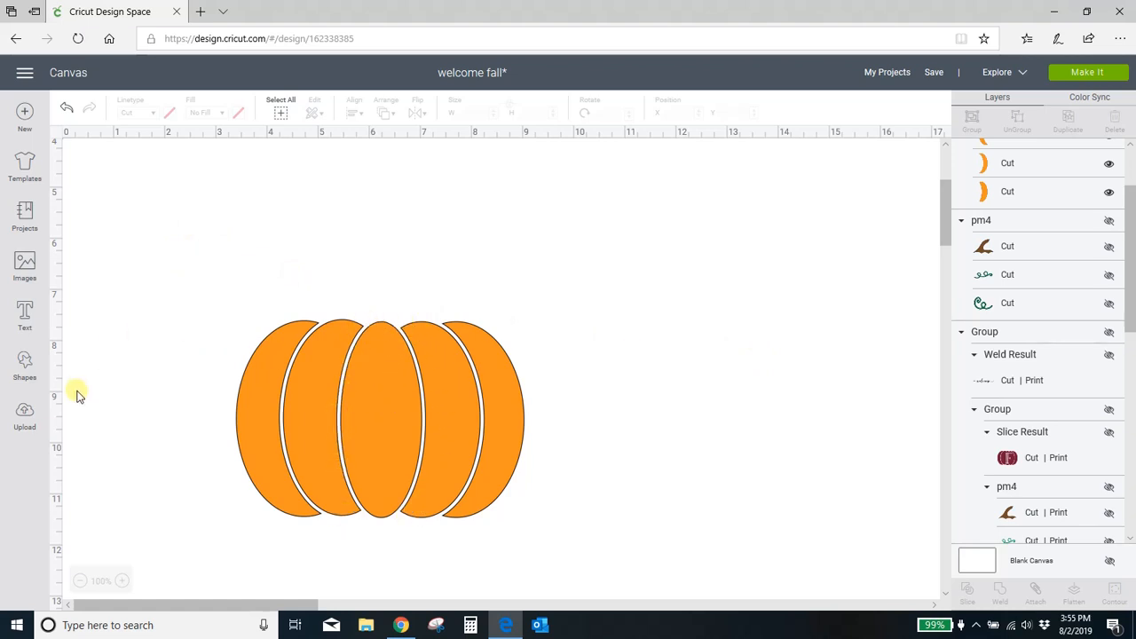
Insert a circle shape and place it over the middle of the orange pumpkin body
left_click(24, 363)
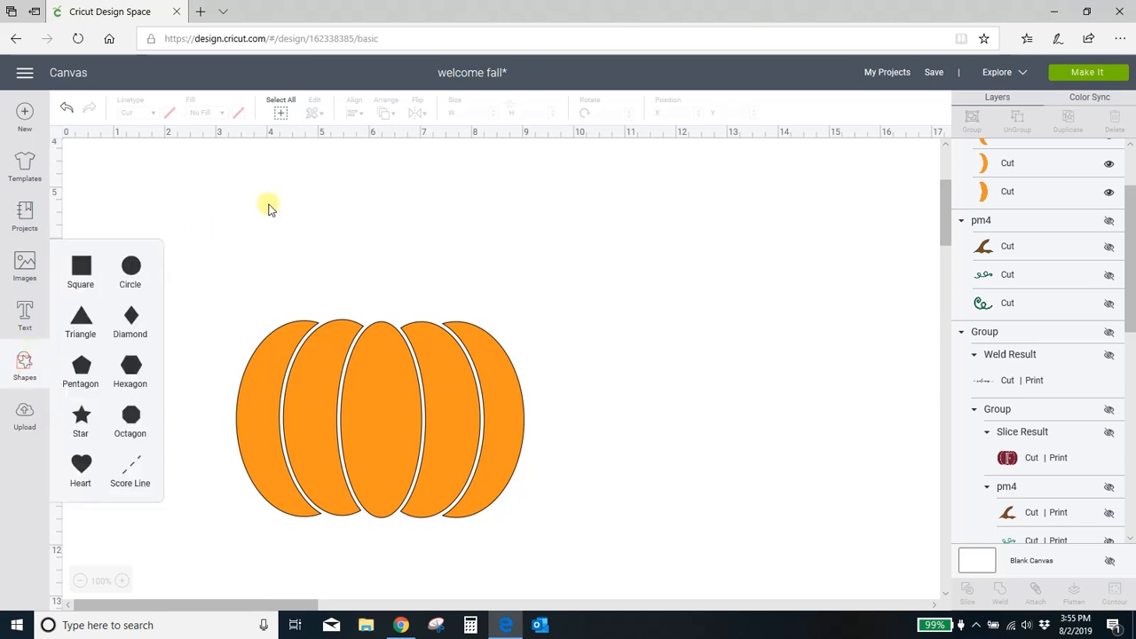
left_click(131, 267)
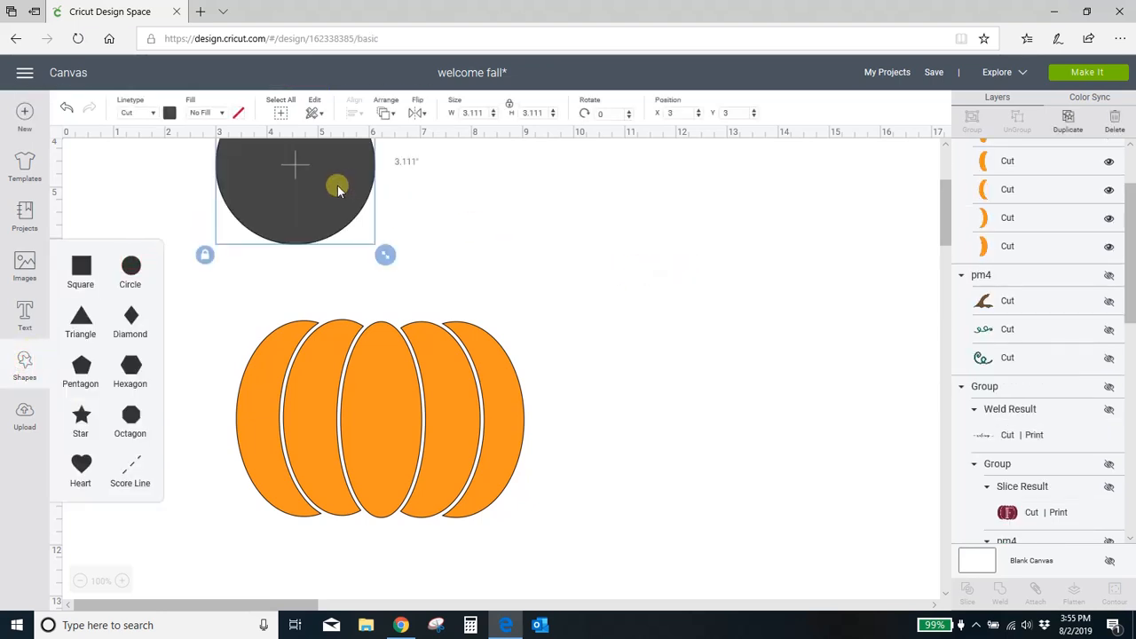
left_click_drag(337, 186, 434, 432)
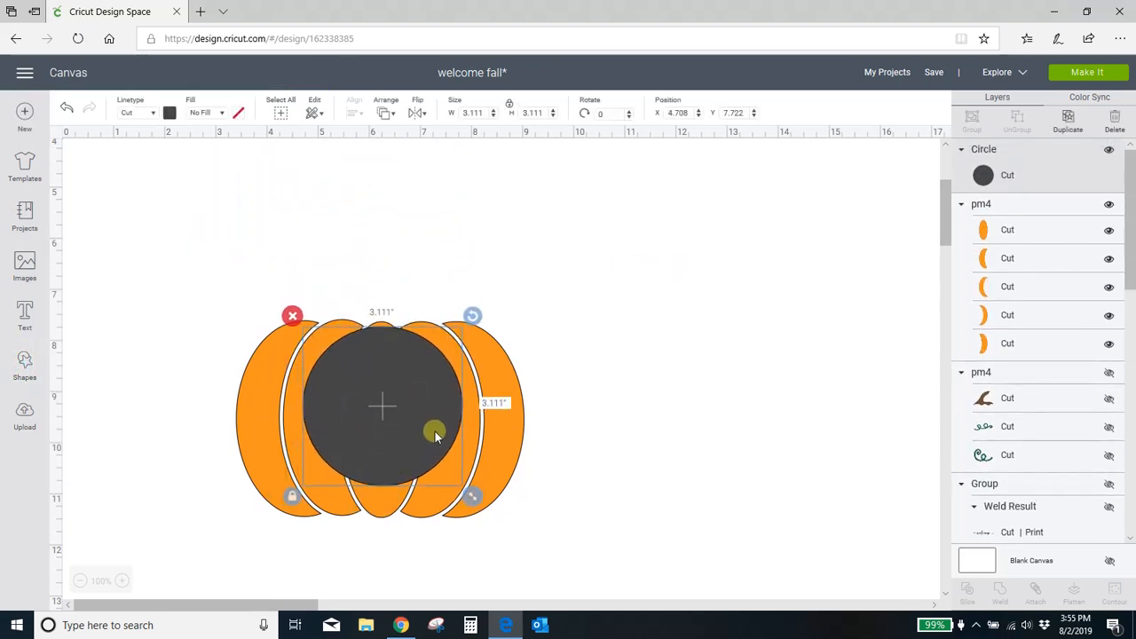
Unlock the circle's proportions and reshape it into an oval about 2.17 by 3.75 inches, centred over the pumpkin's middle segment
left_click(510, 107)
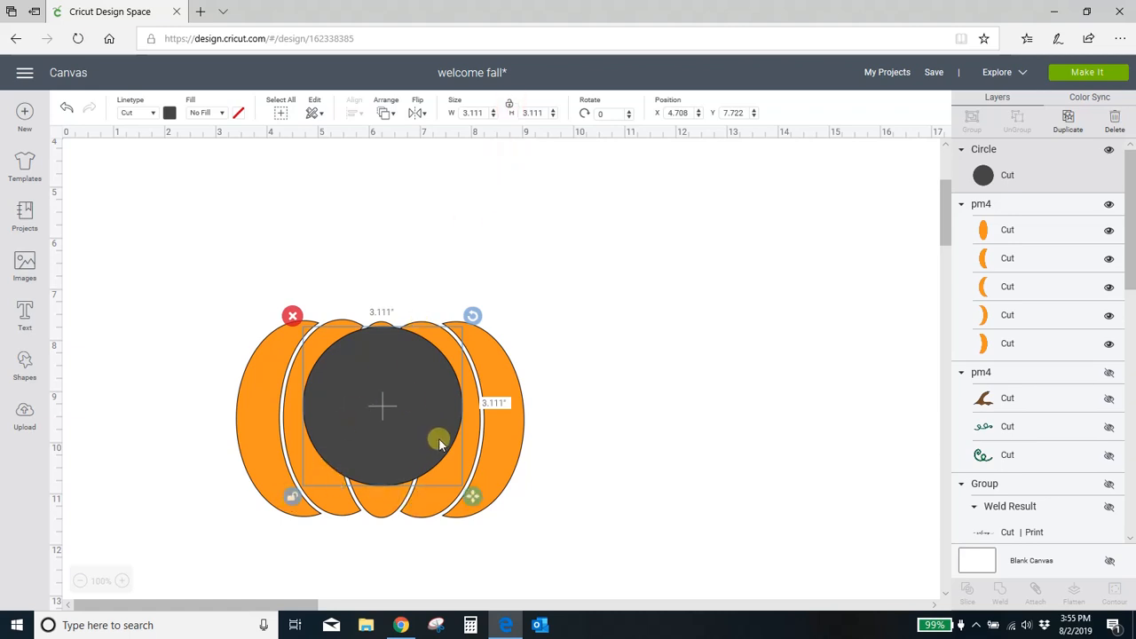
left_click_drag(472, 504, 425, 531)
left_click_drag(367, 457, 383, 449)
left_click(590, 433)
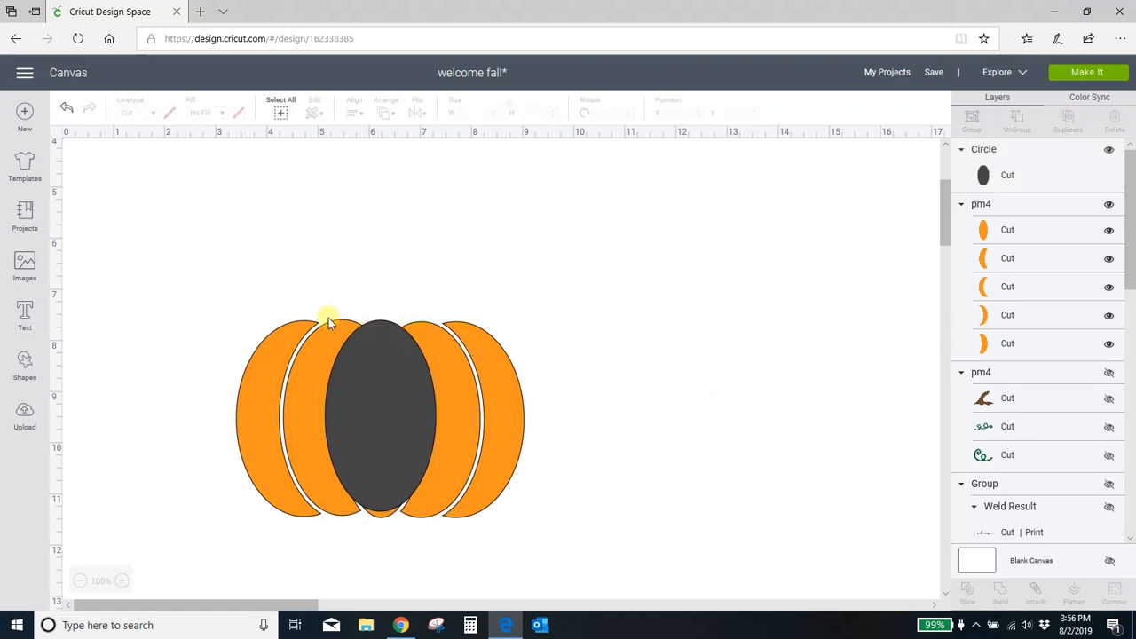
Stretch the dark oval slightly taller so it covers the lower end of the pumpkin's middle segment
left_click(387, 462)
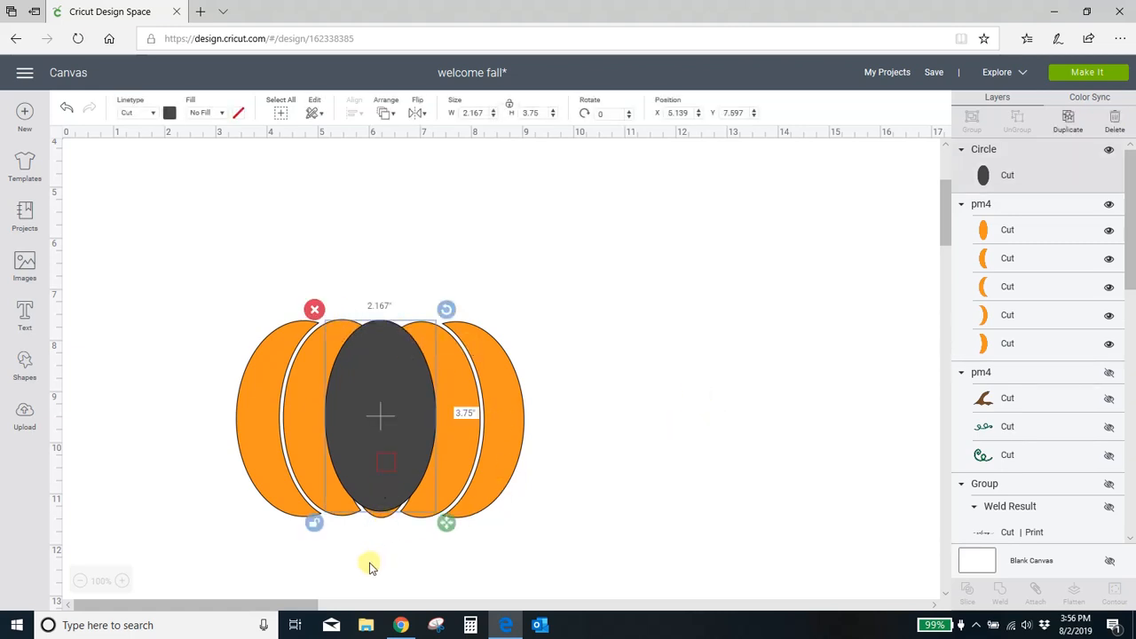
left_click_drag(446, 523, 443, 532)
left_click(616, 487)
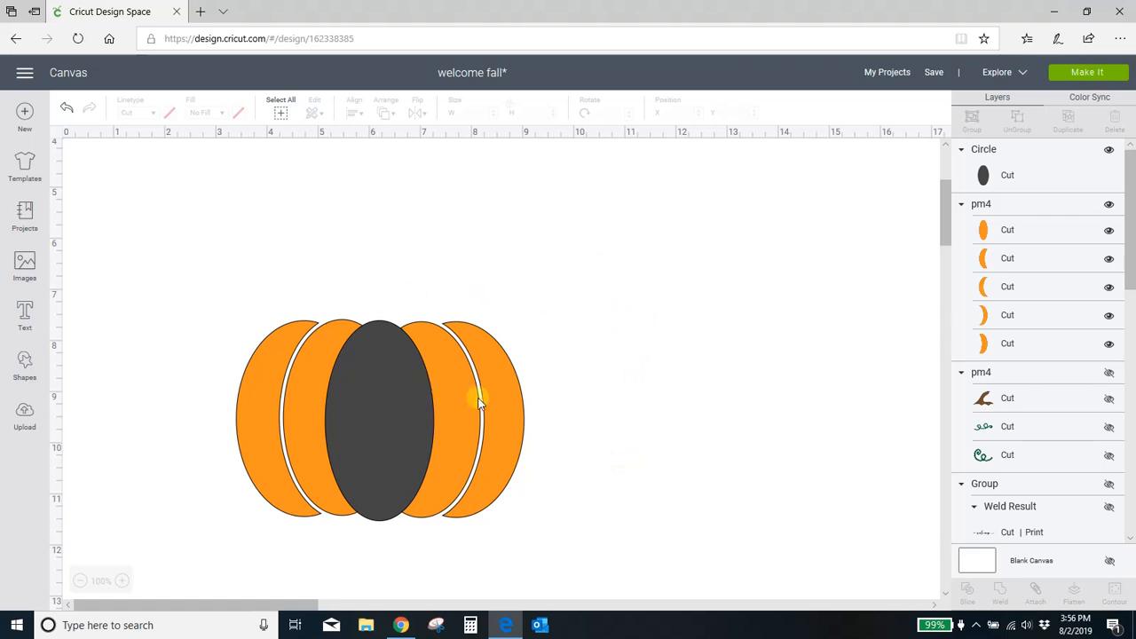
Weld the dark oval together with all the orange pumpkin body segments
left_click(510, 413)
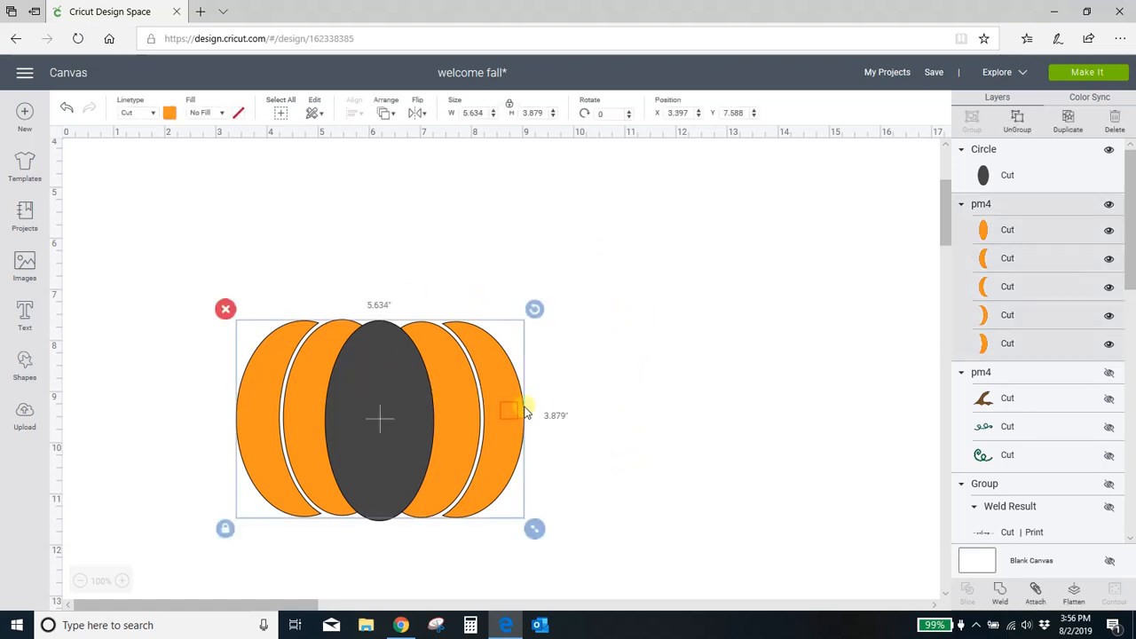
left_click(668, 403)
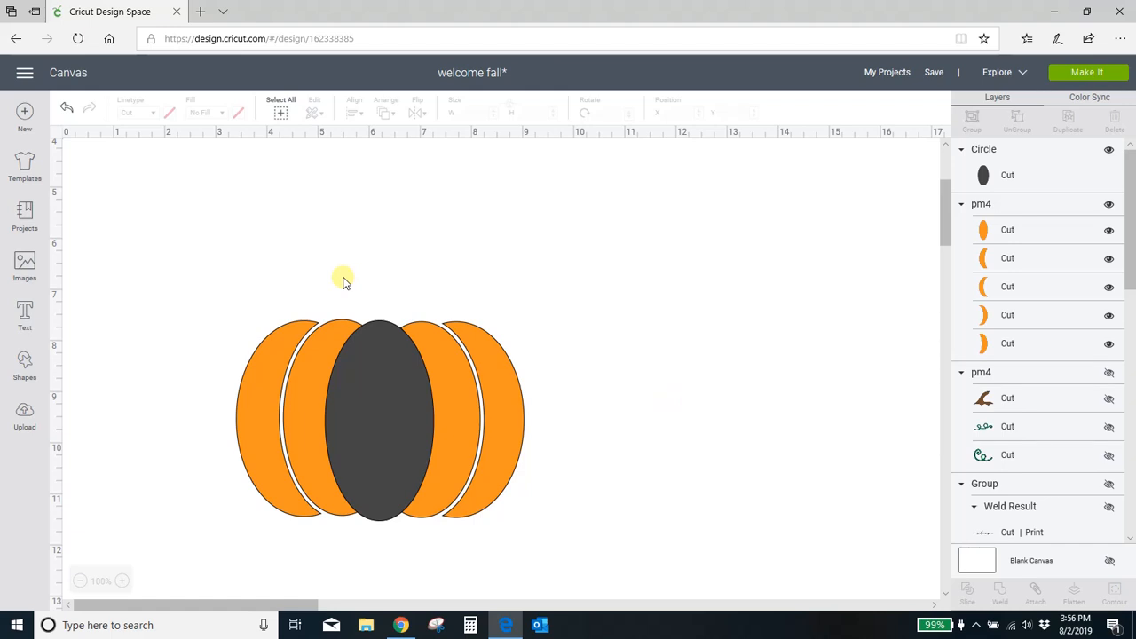
left_click_drag(204, 270, 535, 537)
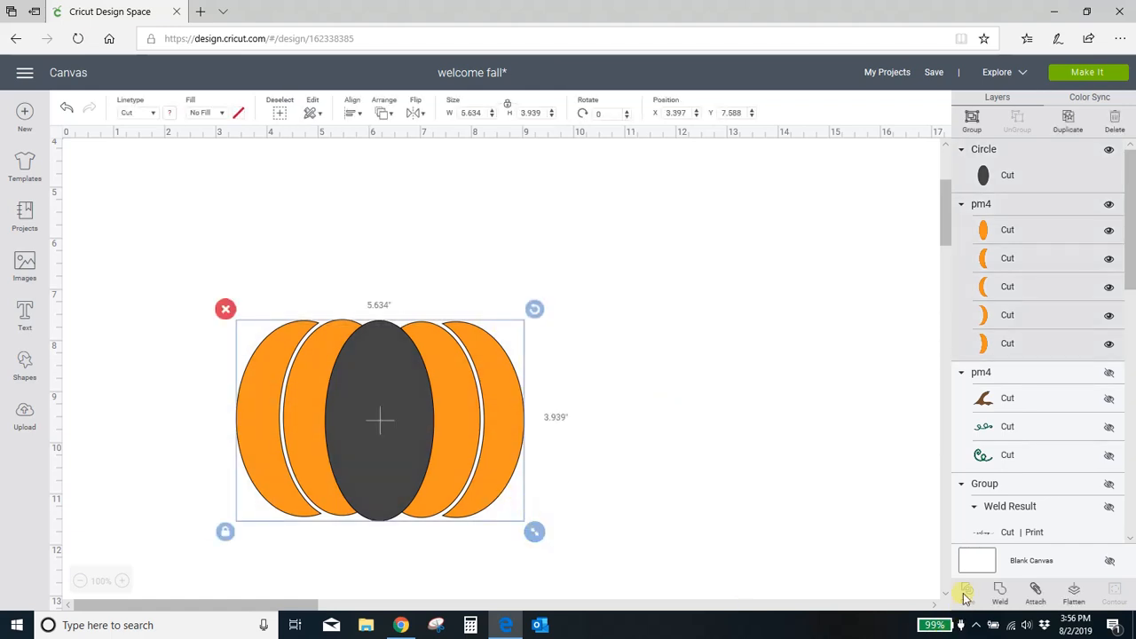
left_click(1001, 593)
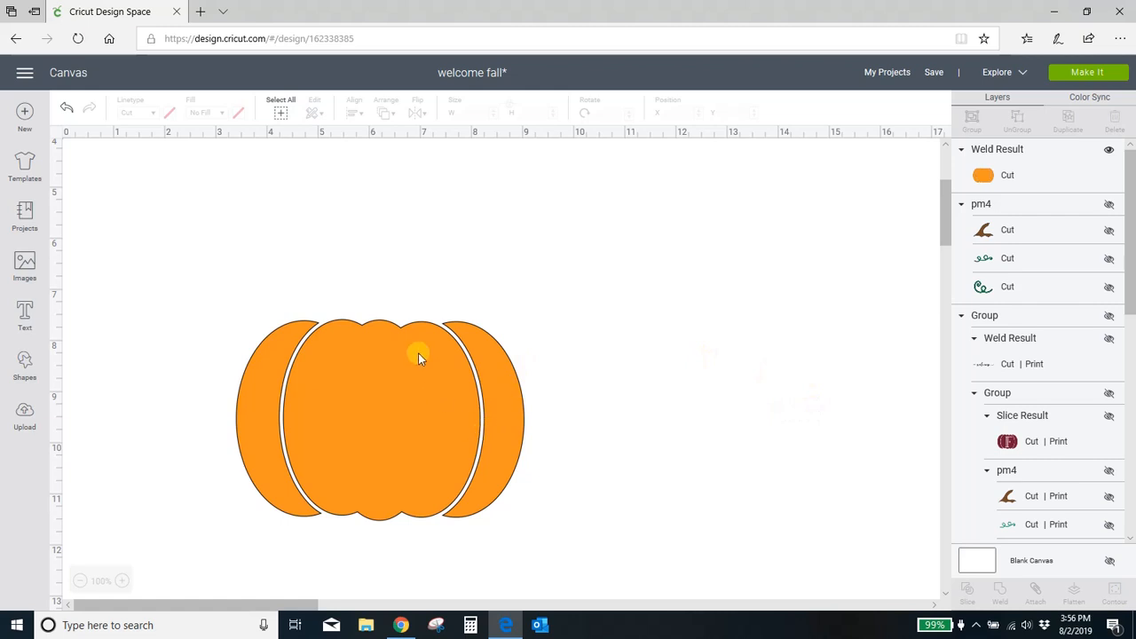
Move the welded pumpkin body around the canvas as one piece
left_click_drag(284, 393, 284, 408)
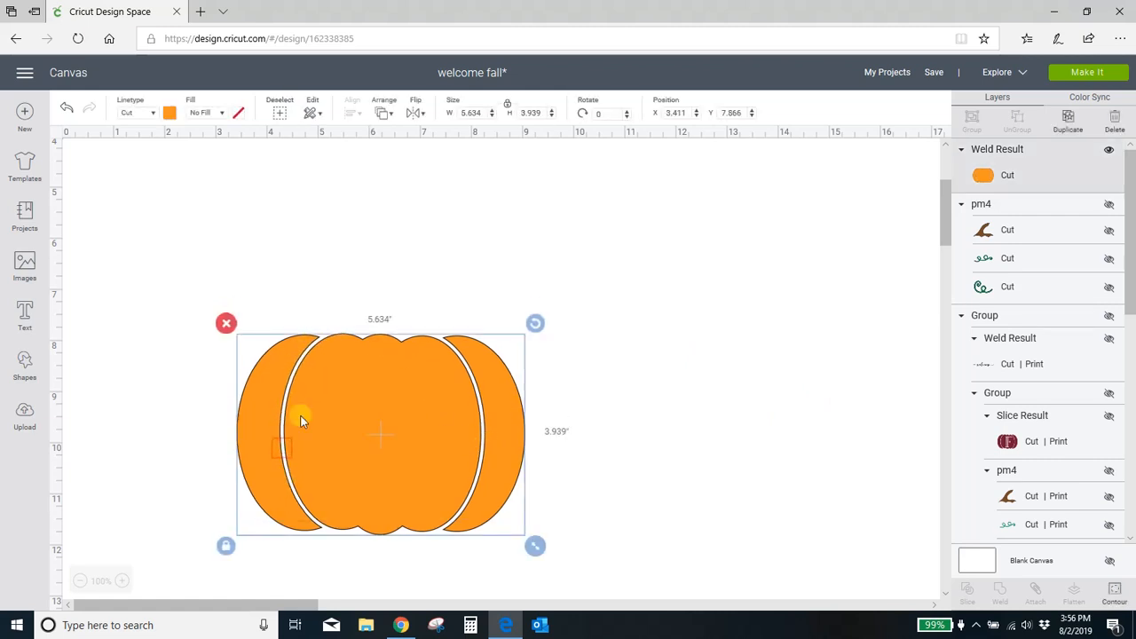
left_click(566, 249)
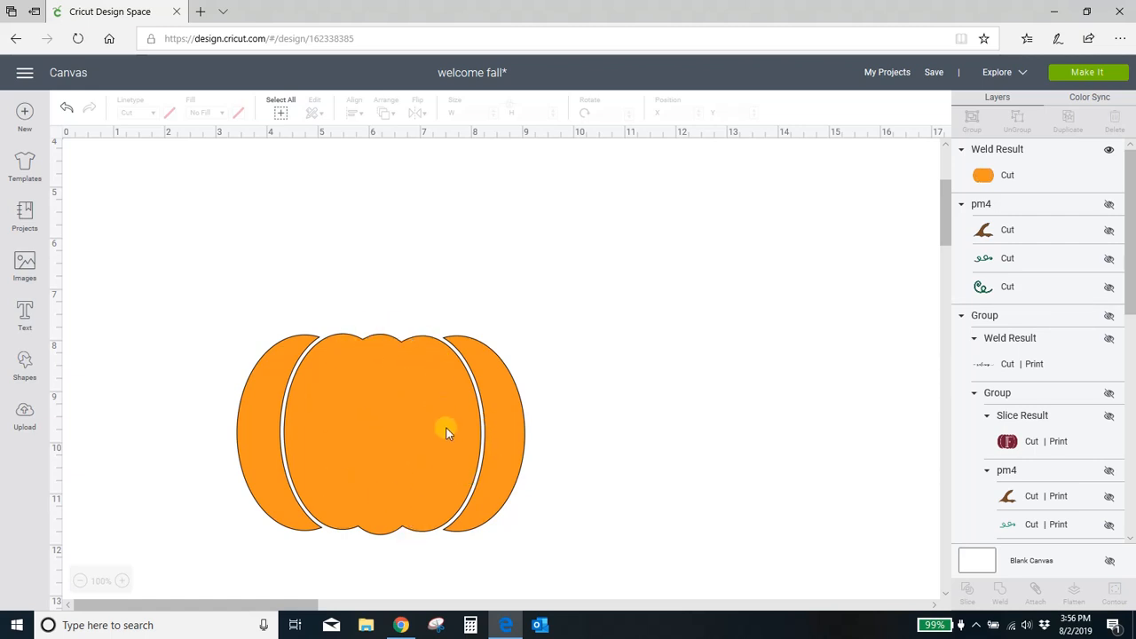
left_click_drag(396, 468, 524, 395)
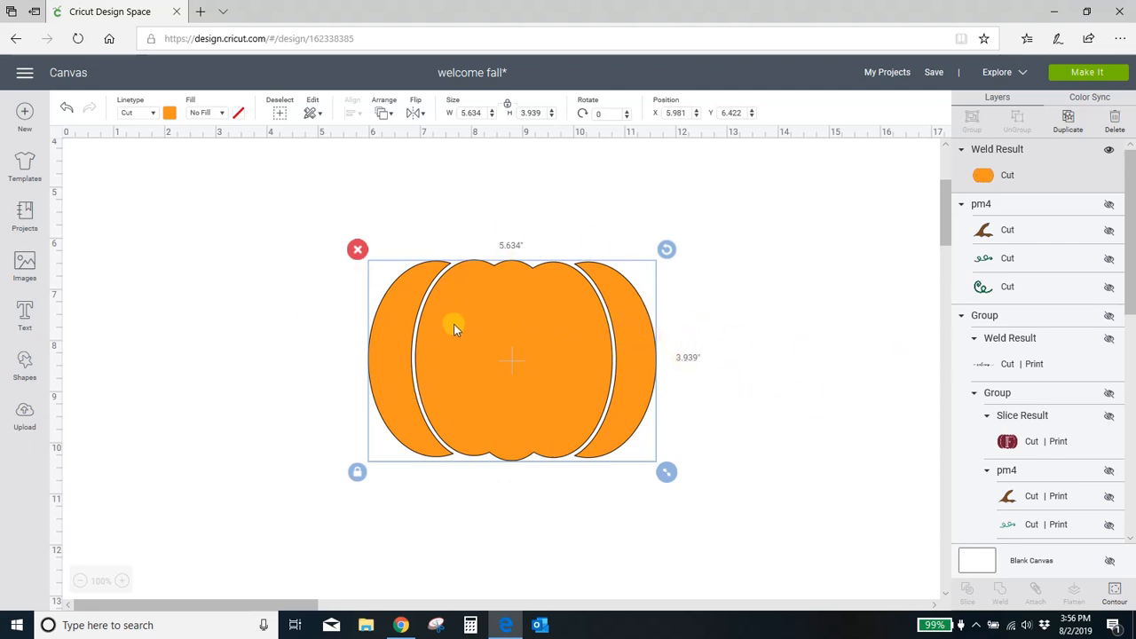
left_click_drag(531, 371, 501, 426)
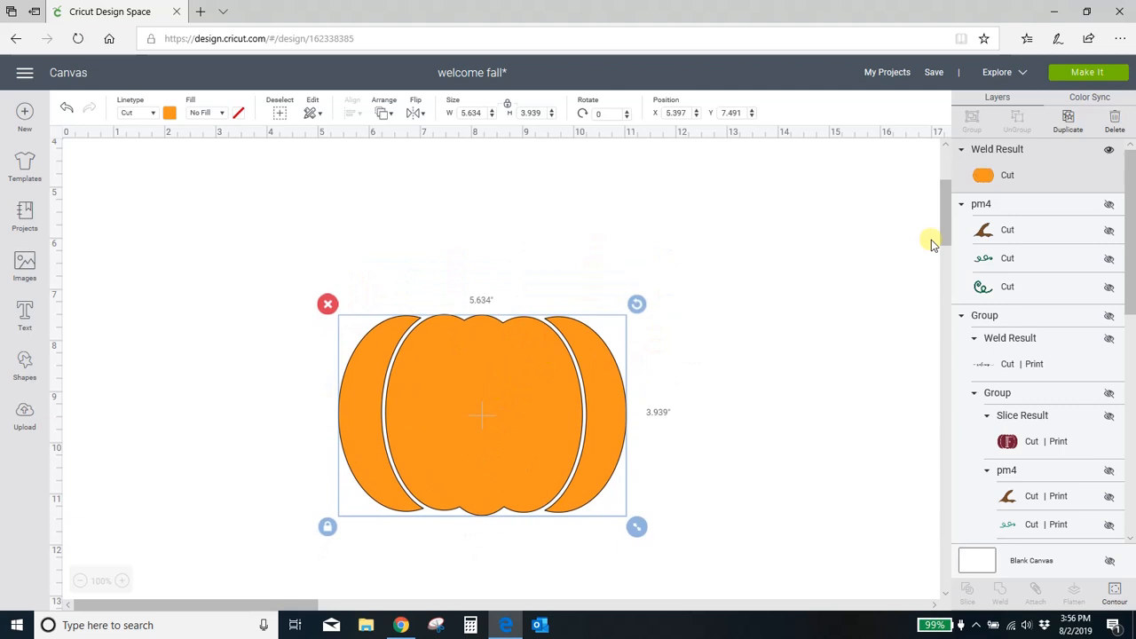
Show the hidden stem and vine layers and position the welded pumpkin body directly beneath the stem
left_click(1108, 208)
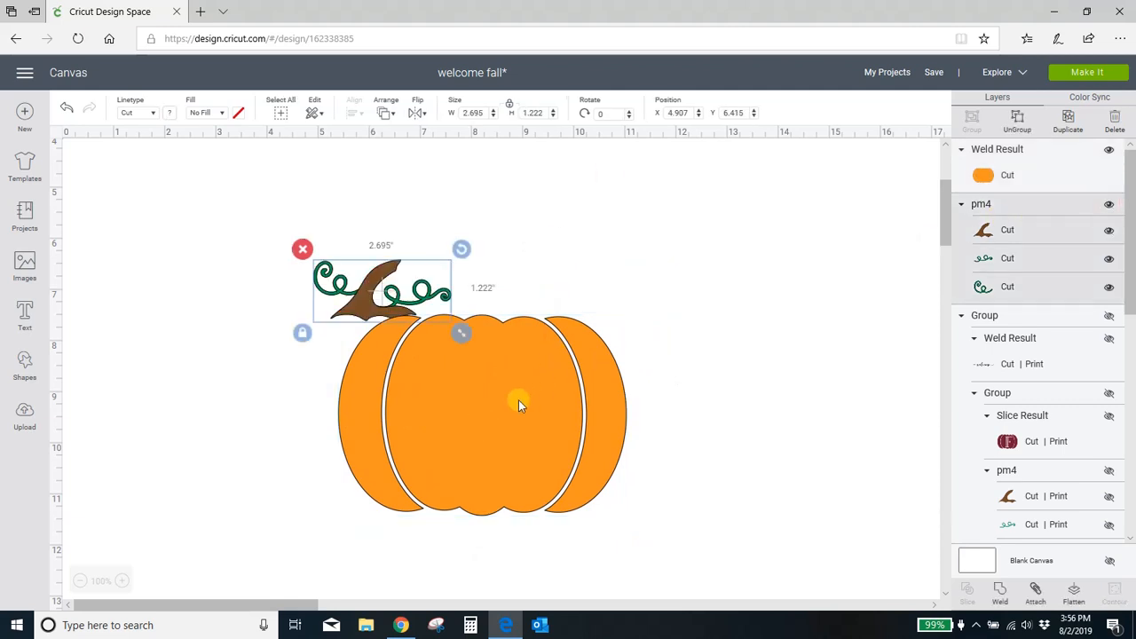
left_click_drag(519, 400, 401, 381)
left_click(695, 397)
left_click(738, 384)
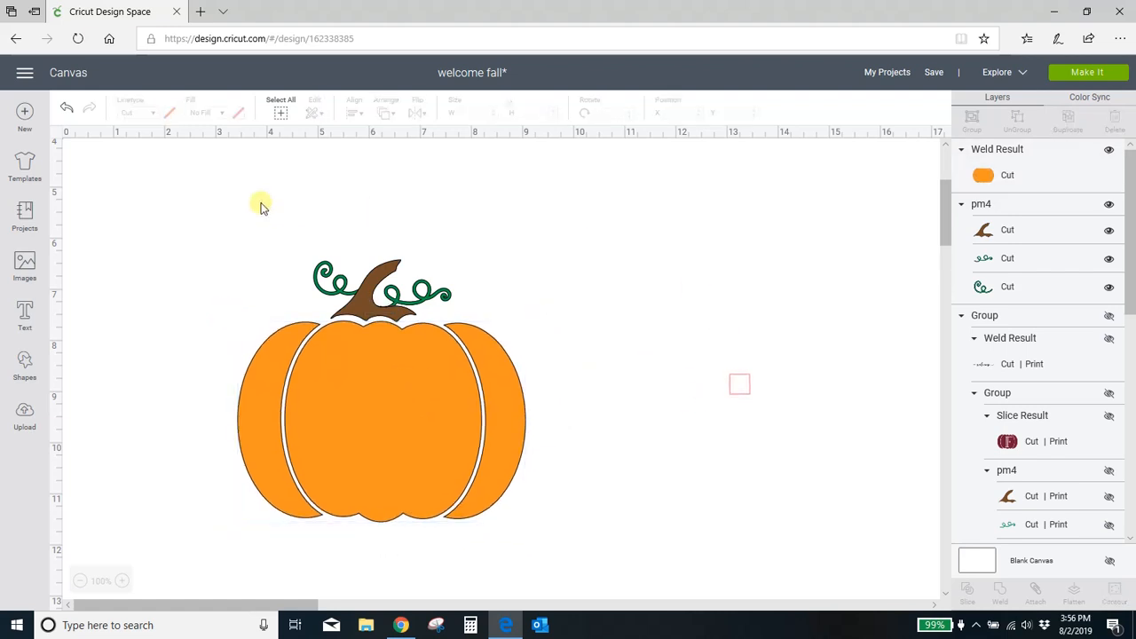
Shrink the whole pumpkin to about 2.61 by 2.38 inches and group its body, stem and vines
left_click_drag(260, 202, 382, 457)
left_click(612, 451)
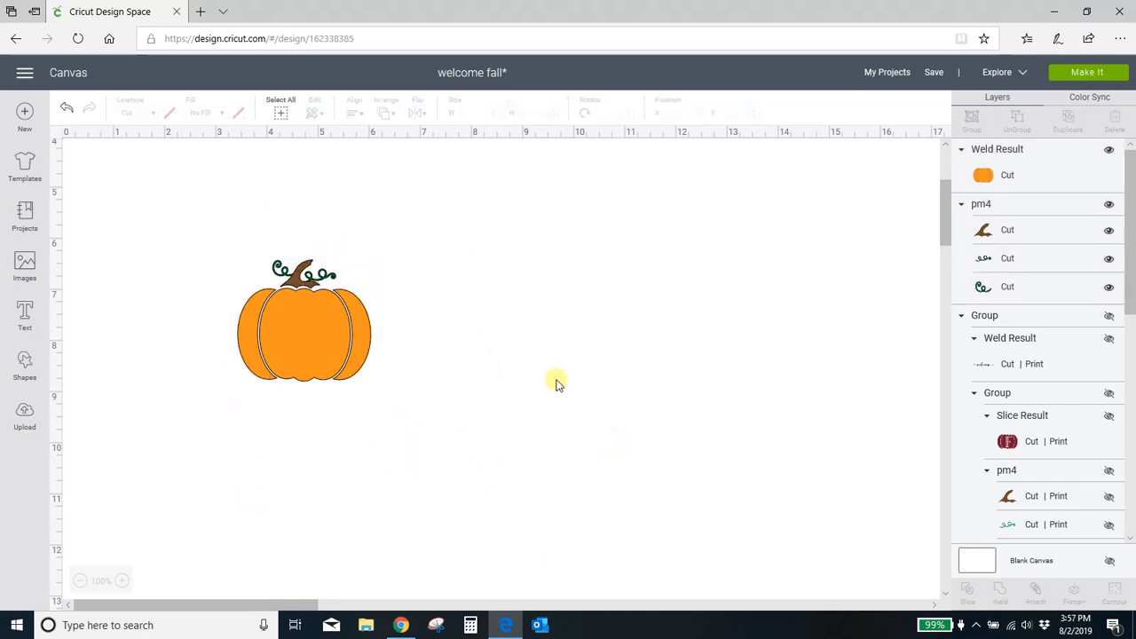
left_click(306, 360)
left_click(479, 404)
left_click_drag(207, 233, 380, 405)
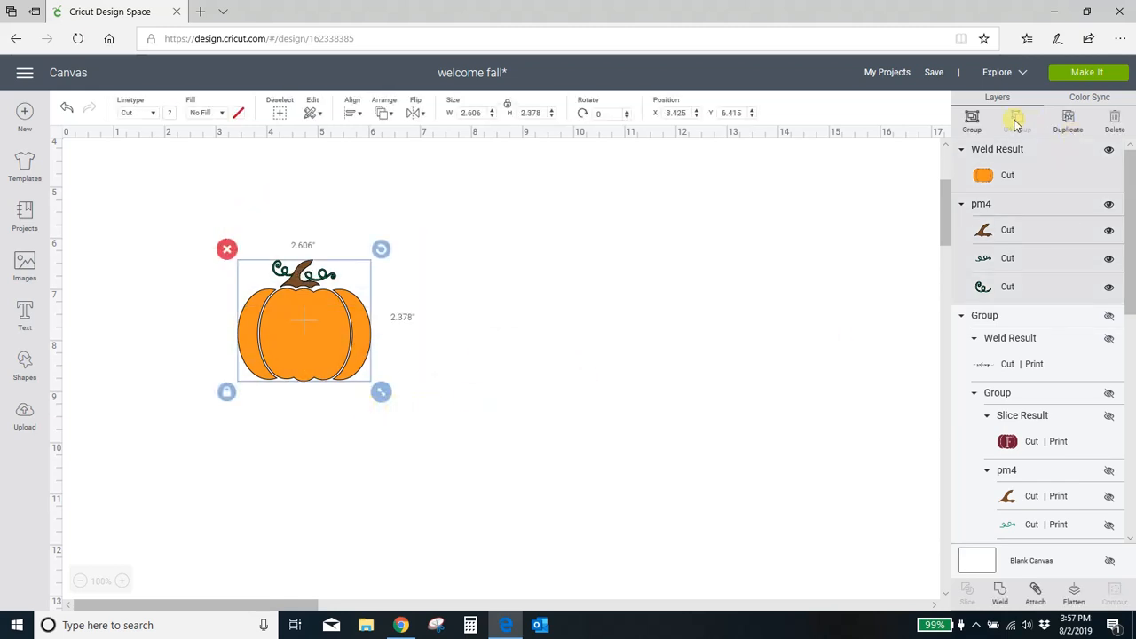
left_click(972, 121)
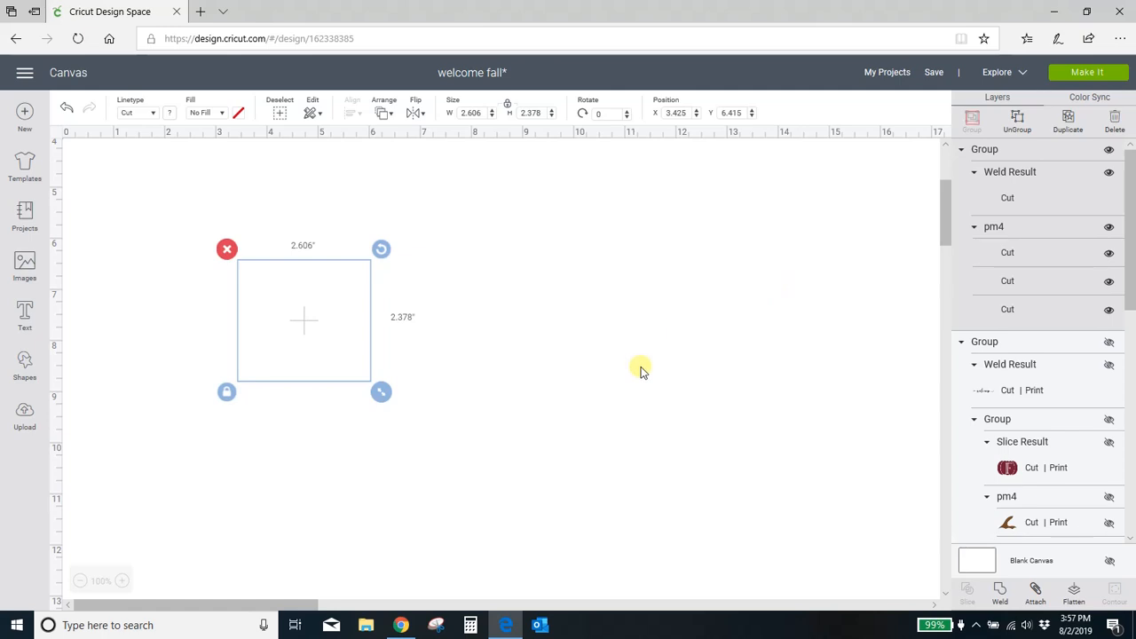
Duplicate the grouped pumpkin three times and spread the four pumpkins out in a row
left_click(1068, 122)
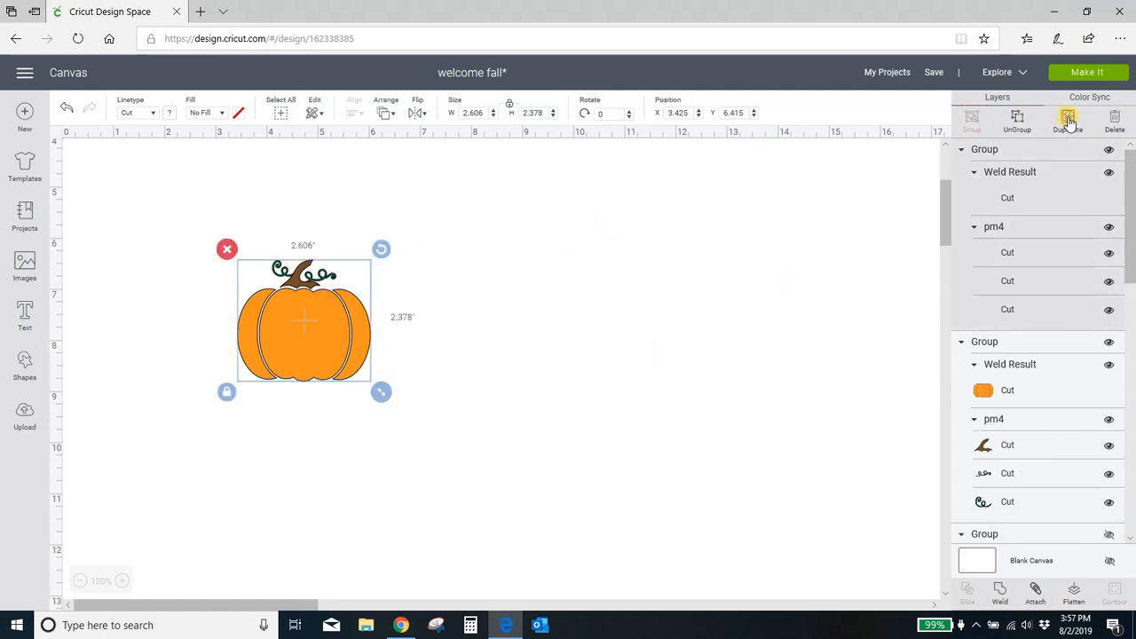
left_click(1069, 123)
left_click(1069, 122)
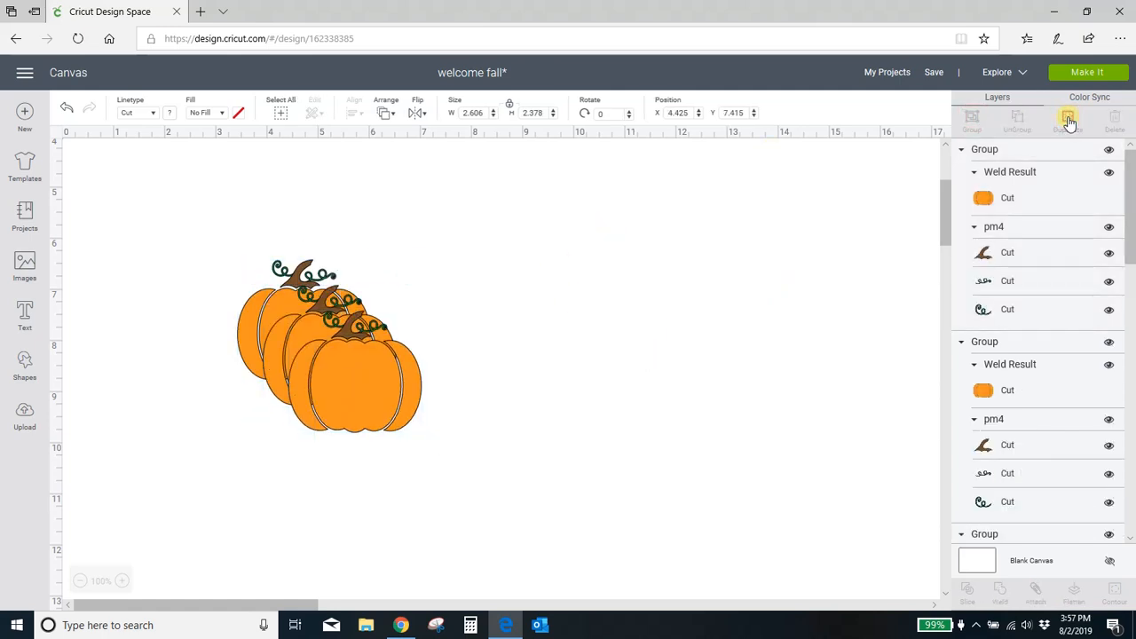
left_click_drag(441, 396, 723, 323)
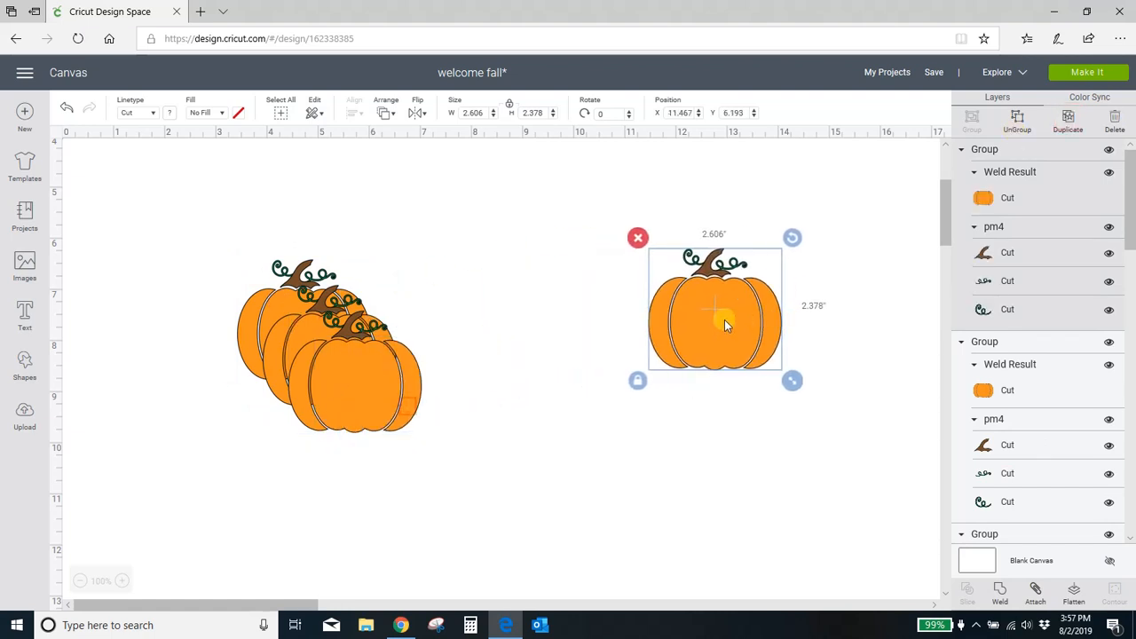
left_click_drag(376, 378, 578, 311)
left_click_drag(279, 366, 412, 329)
left_click_drag(292, 329, 251, 325)
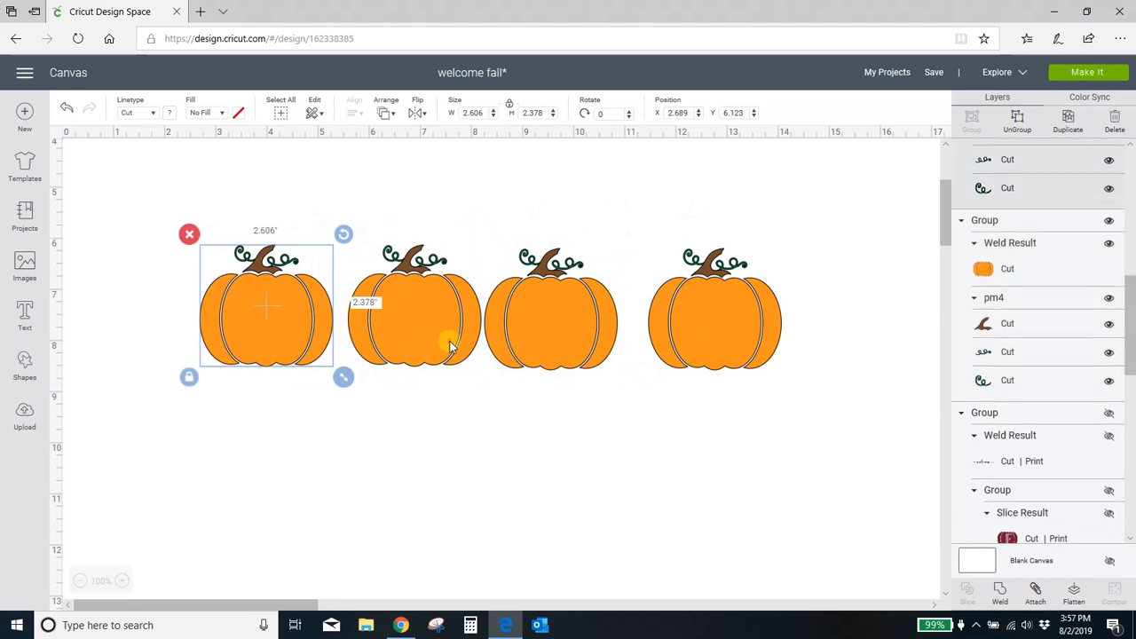
Nudge the pumpkins in the row to roughly even out their gaps, and show the canvas grid
left_click_drag(447, 340, 438, 339)
left_click_drag(559, 337, 557, 337)
left_click(737, 344)
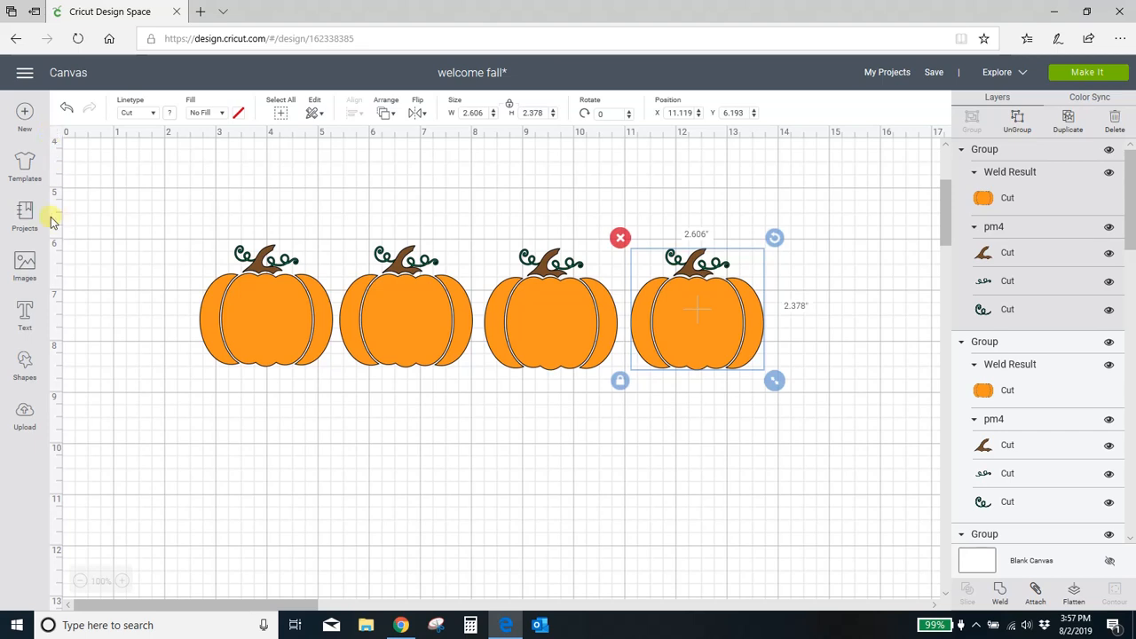
left_click_drag(140, 182, 181, 189)
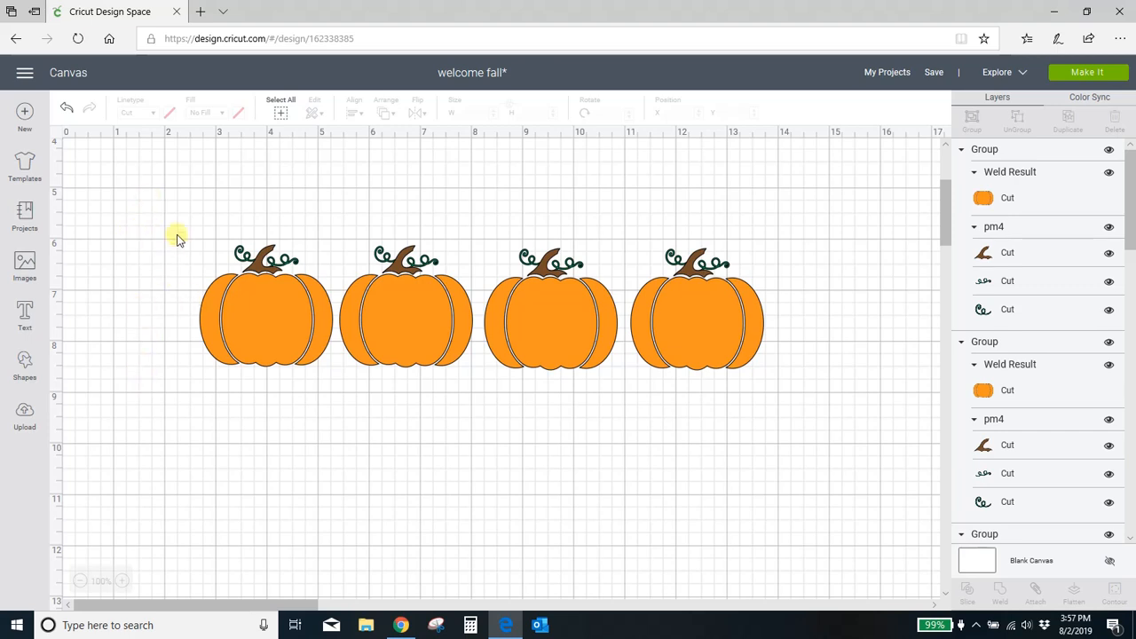
Align the four pumpkins along their bottom edges and distribute them horizontally
left_click_drag(176, 213, 804, 405)
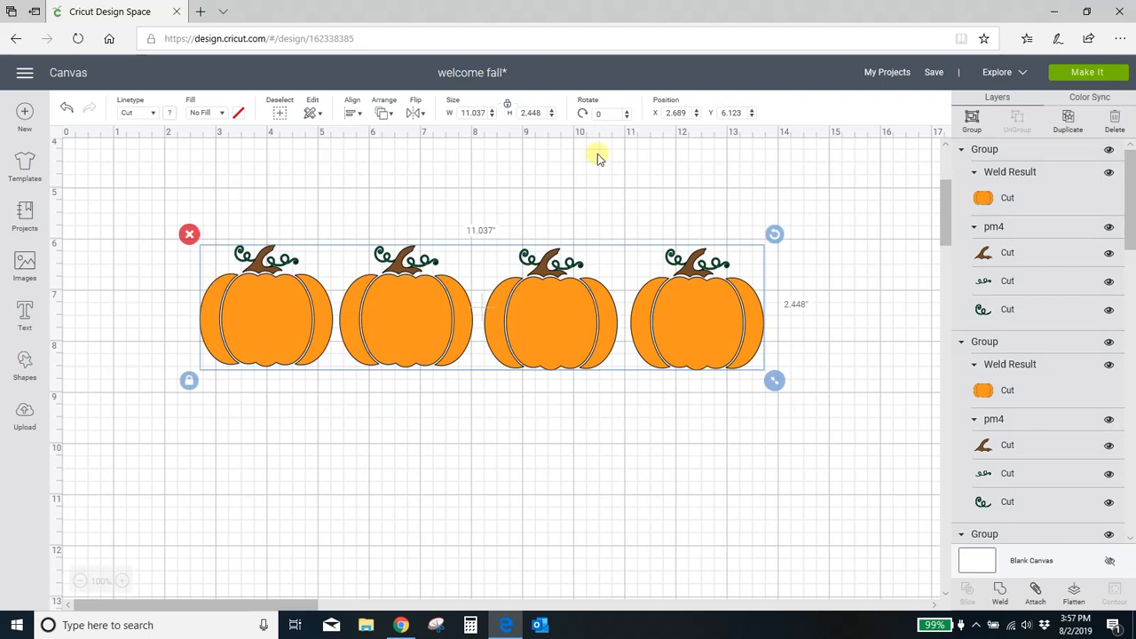
left_click(352, 116)
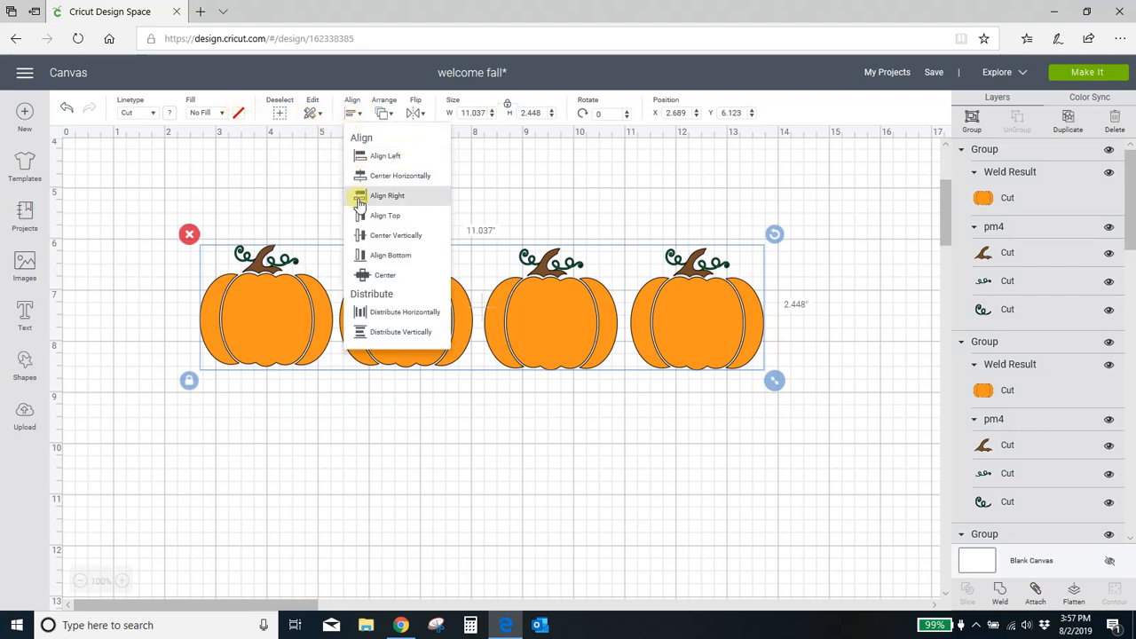
left_click(363, 254)
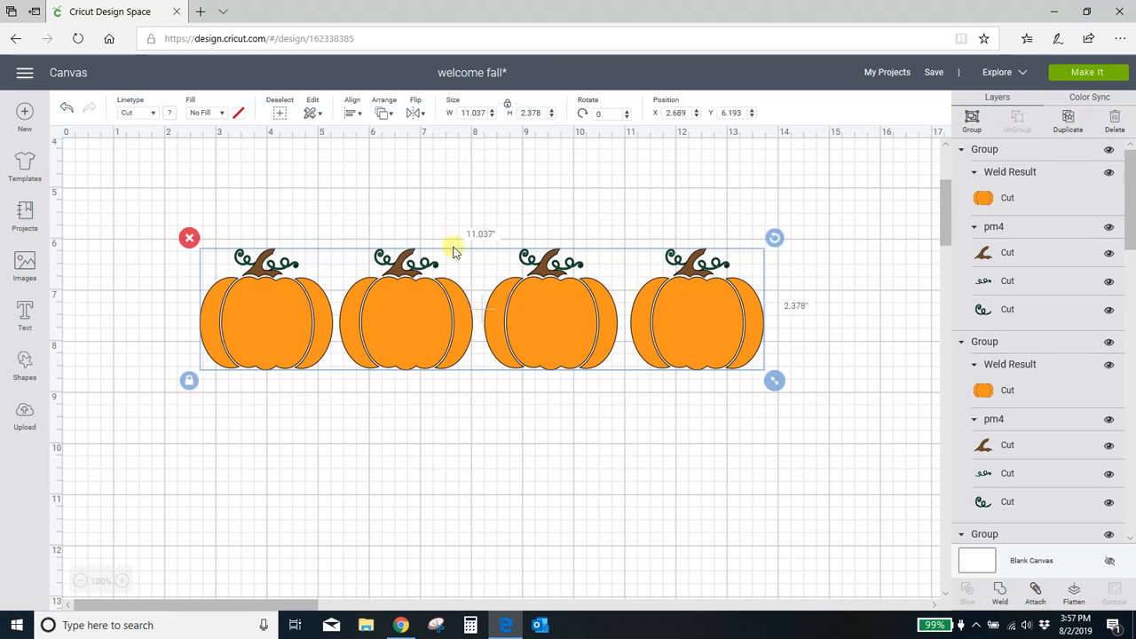
left_click(351, 113)
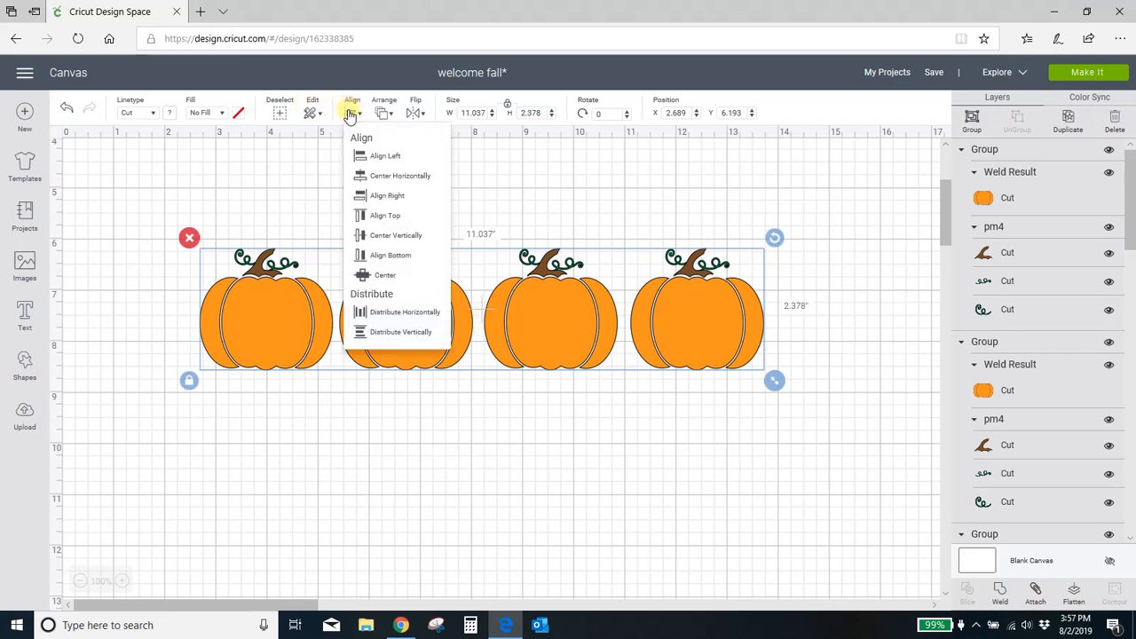
left_click(380, 314)
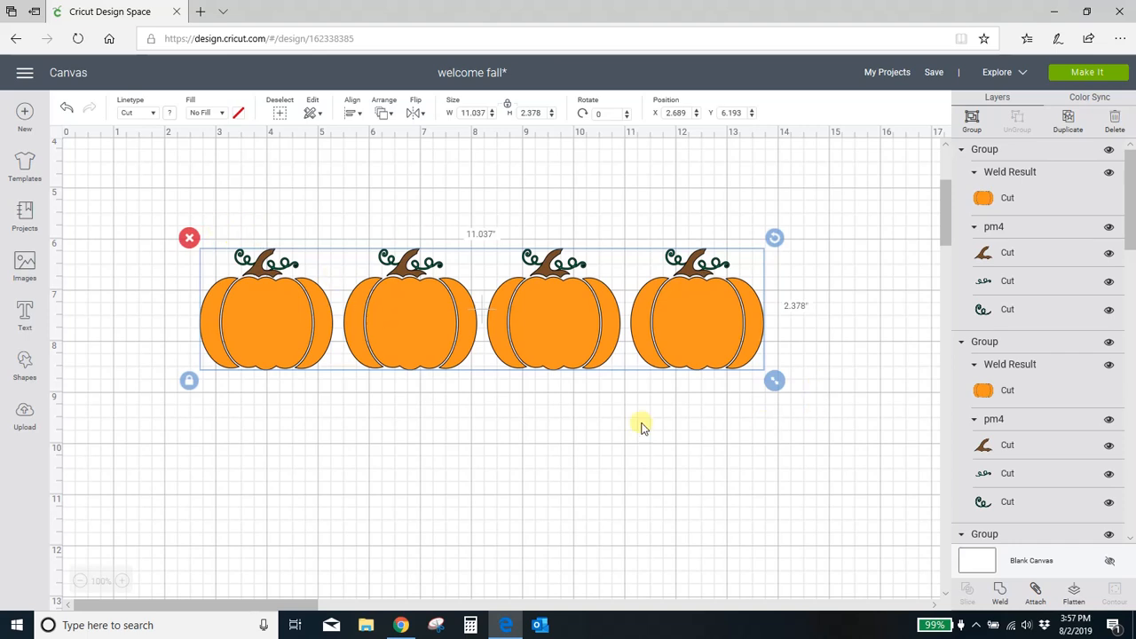
left_click(542, 419)
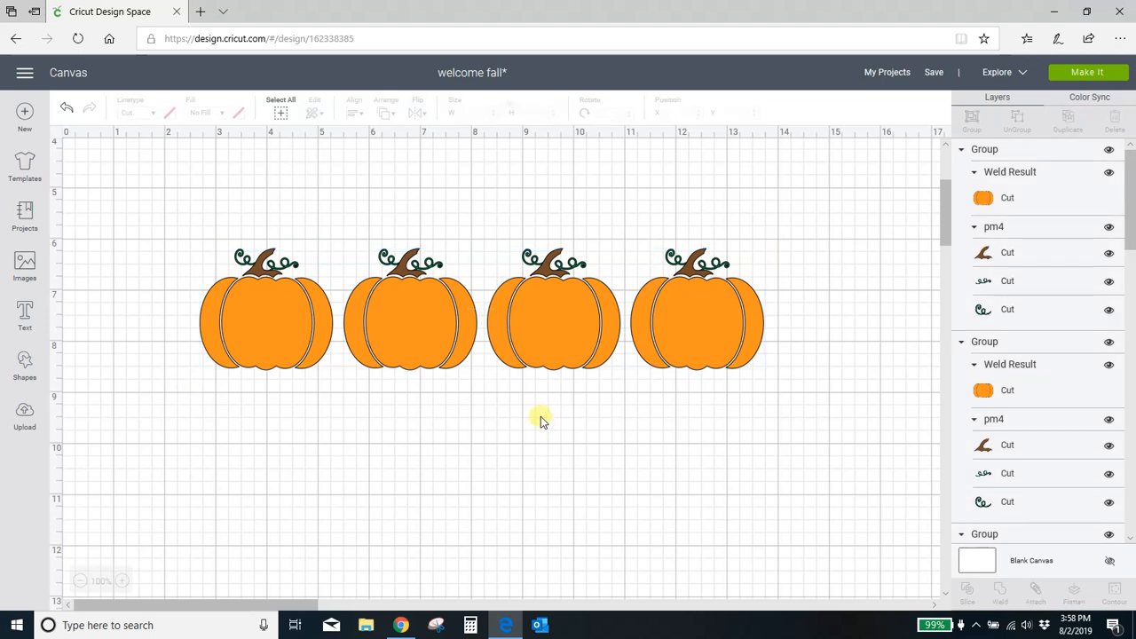
Group the four pumpkins together and move the row higher on the canvas
left_click_drag(186, 208, 829, 423)
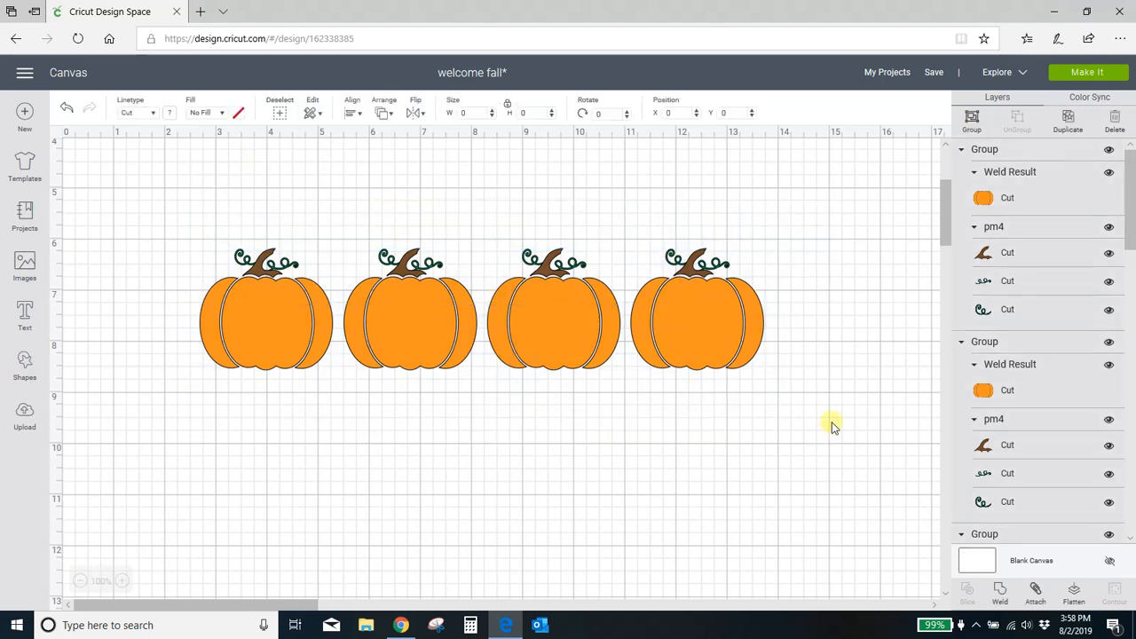
left_click(971, 118)
left_click(887, 254)
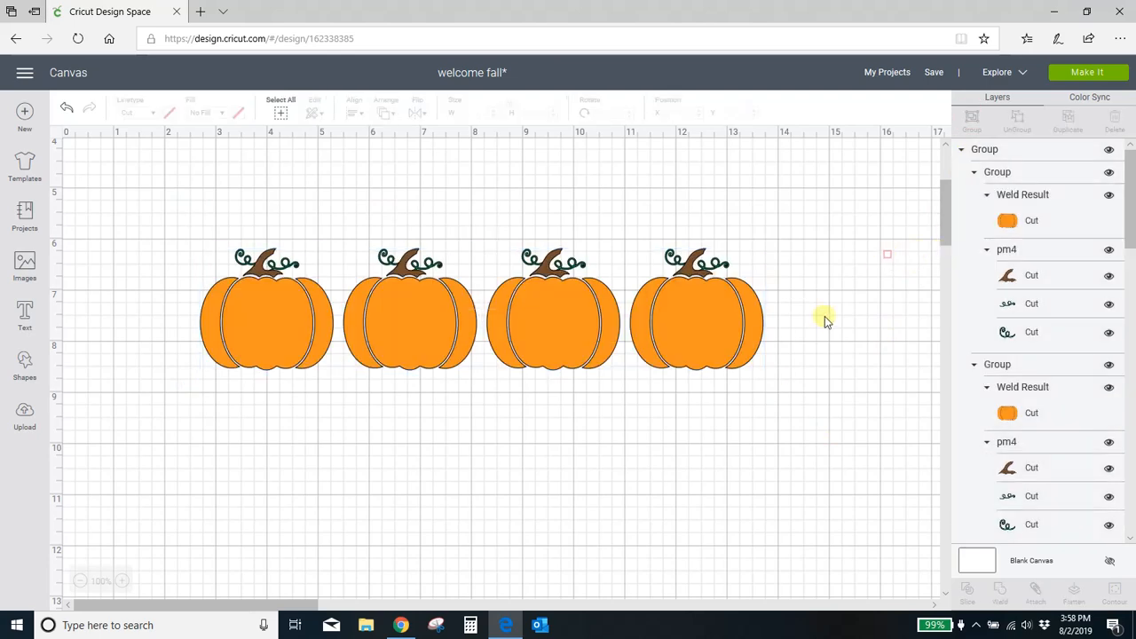
left_click_drag(746, 306, 720, 243)
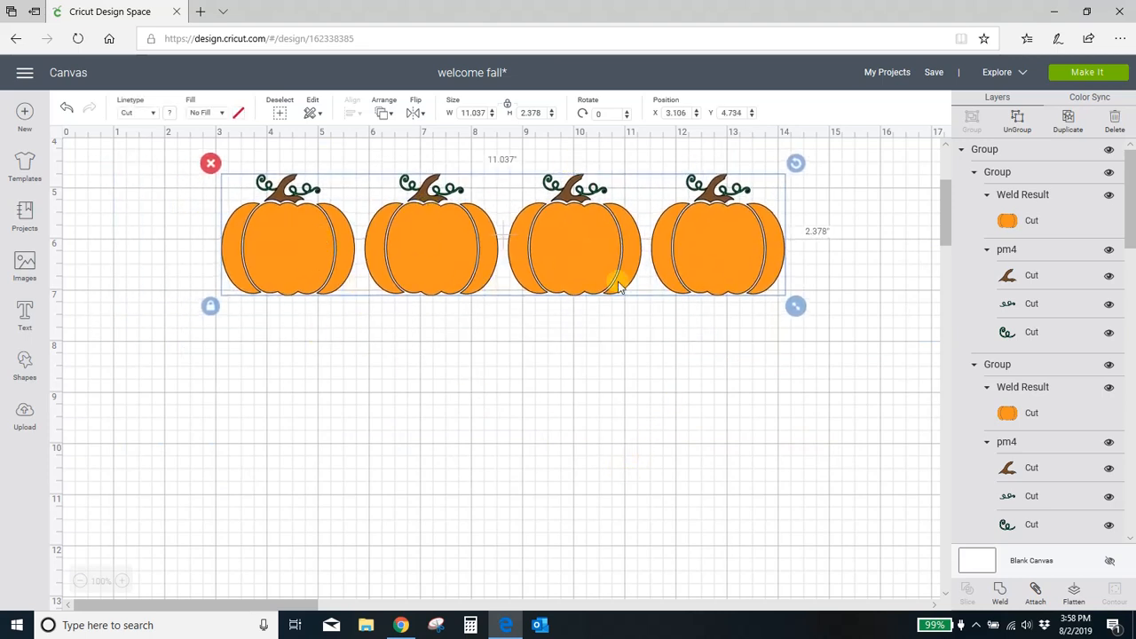
Add the letter F as text and set its font to Christmas Story serif
left_click(25, 315)
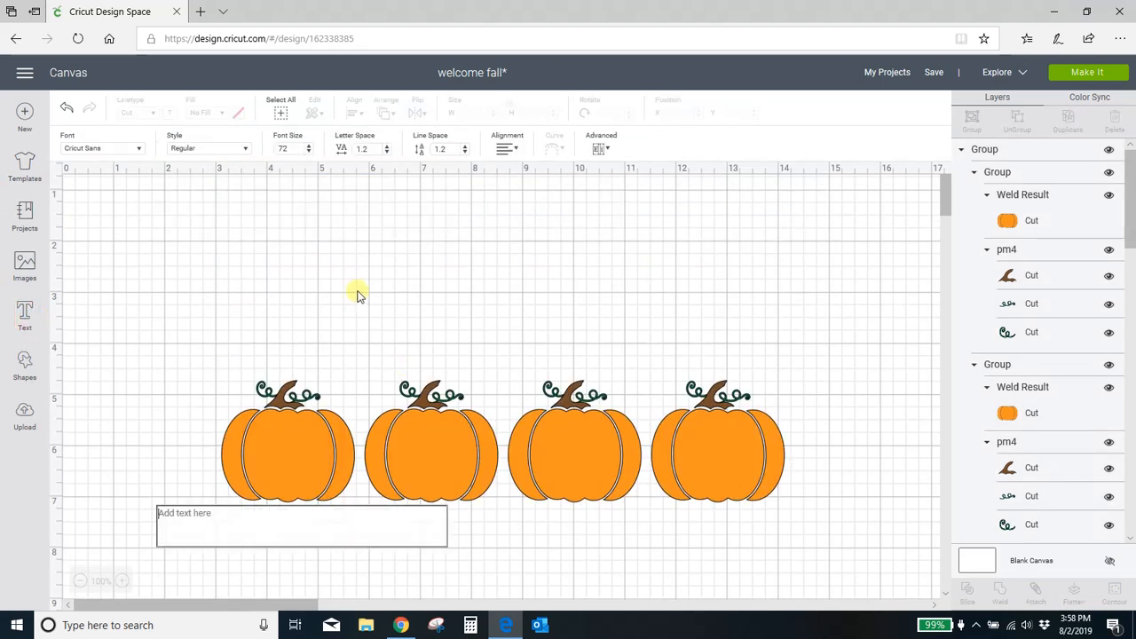
type("F")
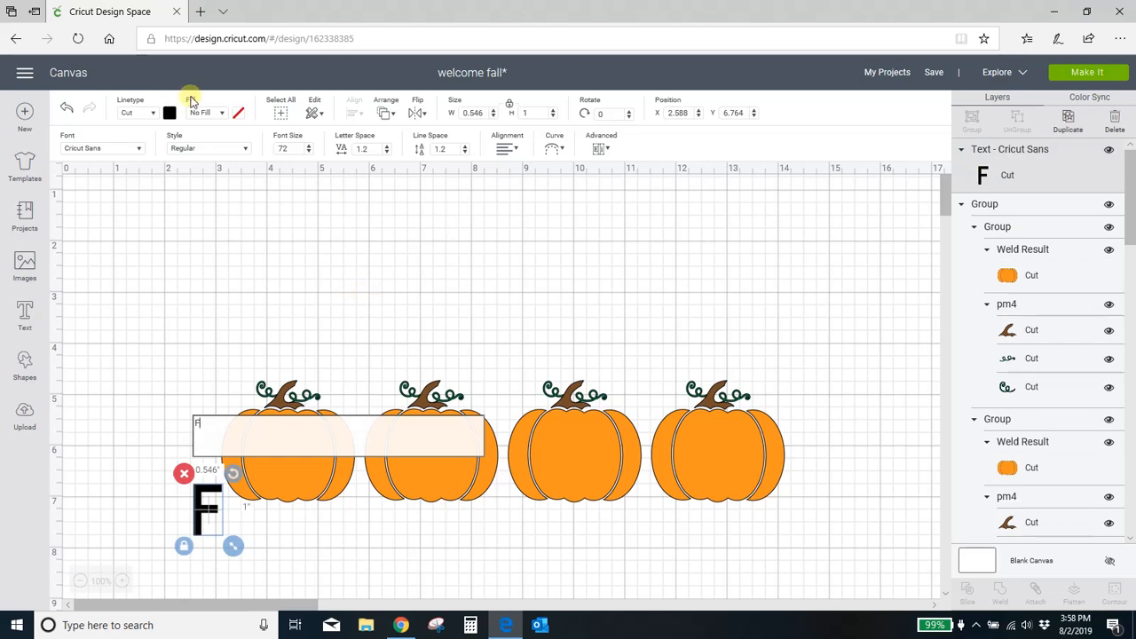
left_click(114, 152)
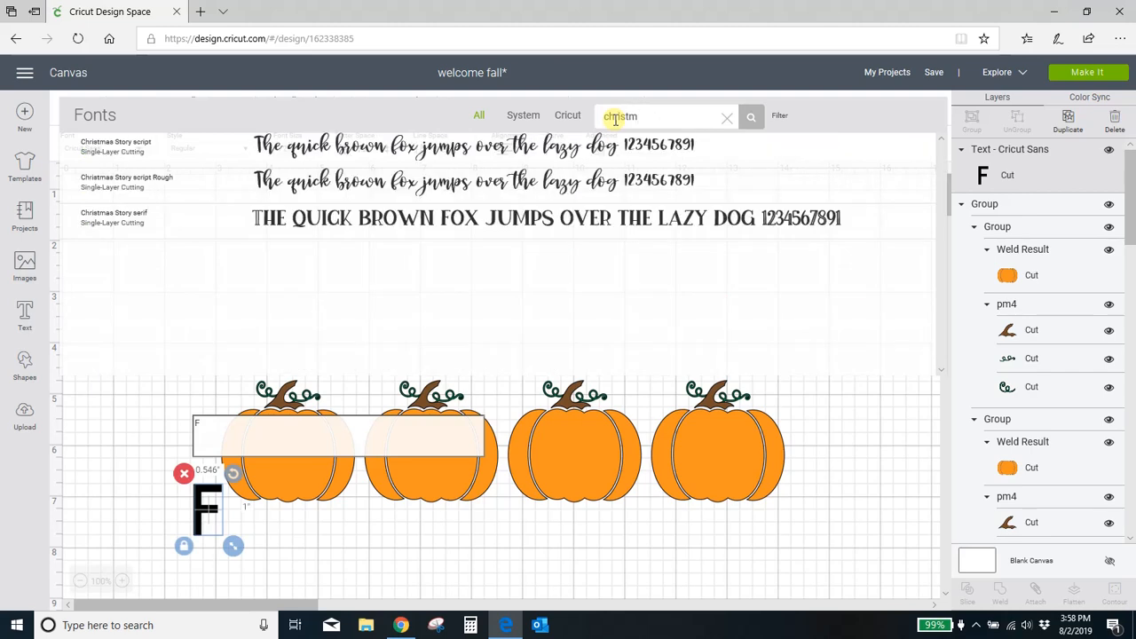
left_click(435, 220)
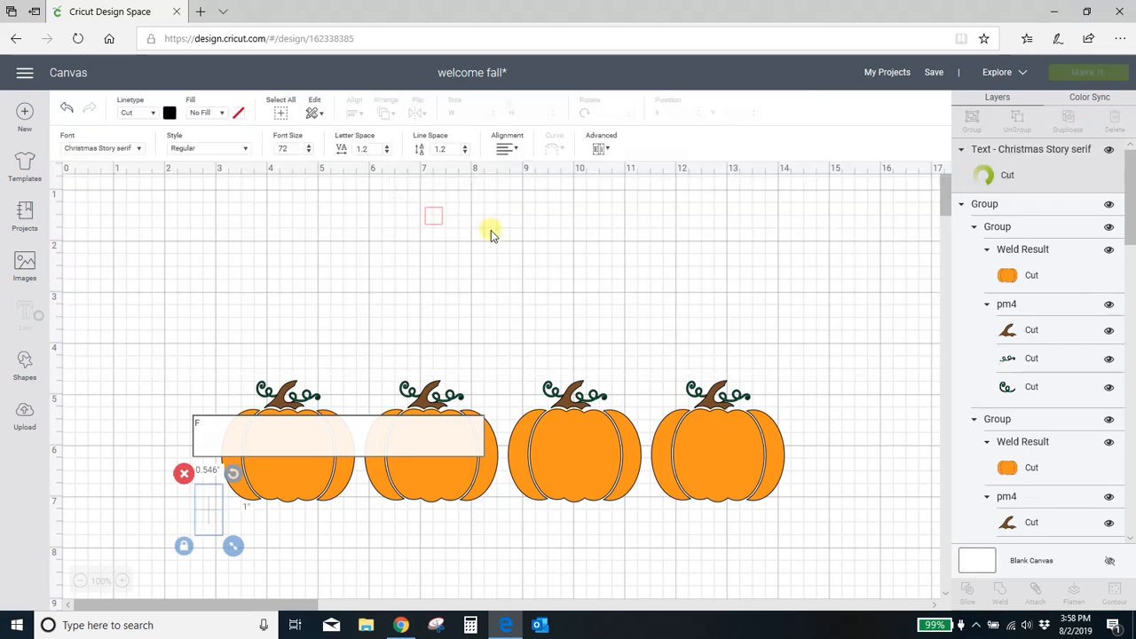
left_click(570, 258)
Place the F on the first pumpkin and enlarge it to about 0.81 by 1.31 inches
scroll(571, 257, "down", 3)
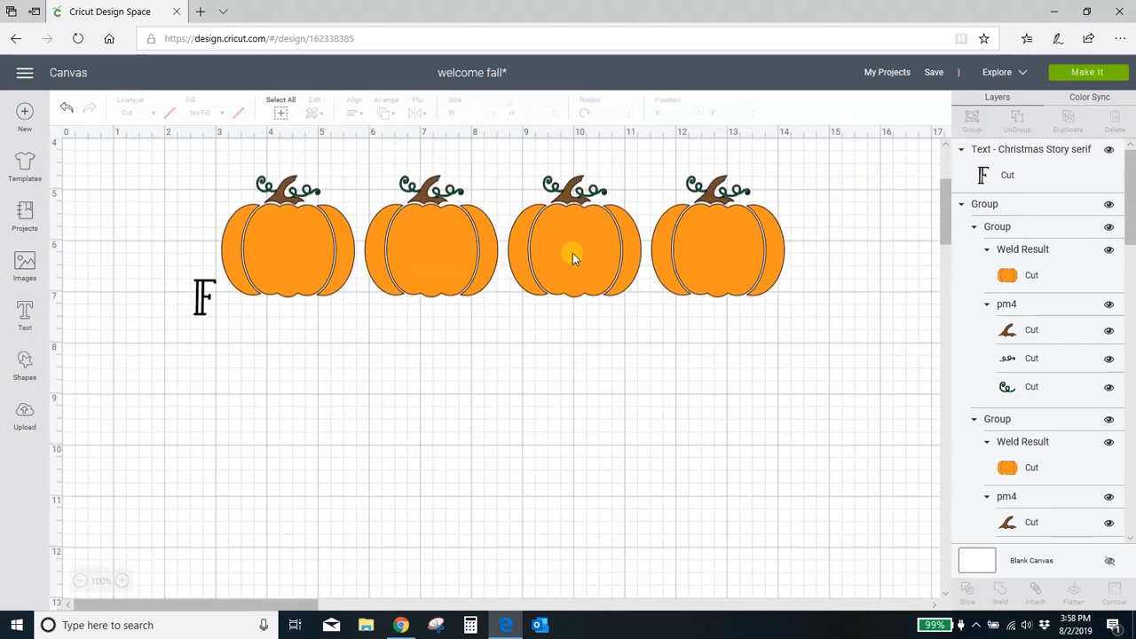
left_click_drag(202, 300, 315, 288)
left_click(976, 626)
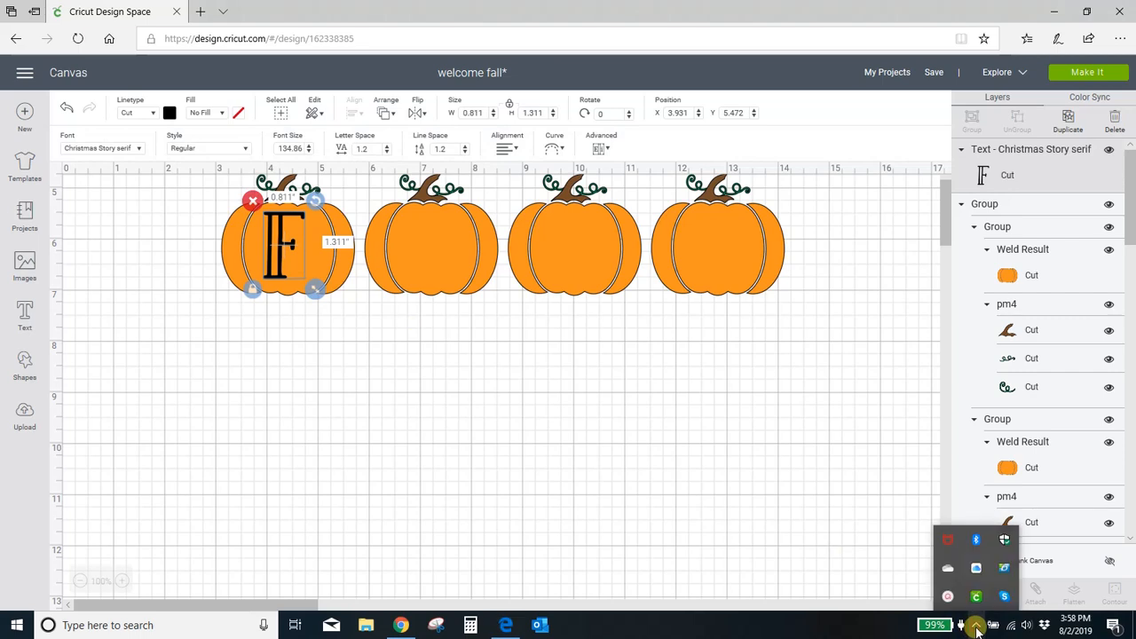
left_click(947, 596)
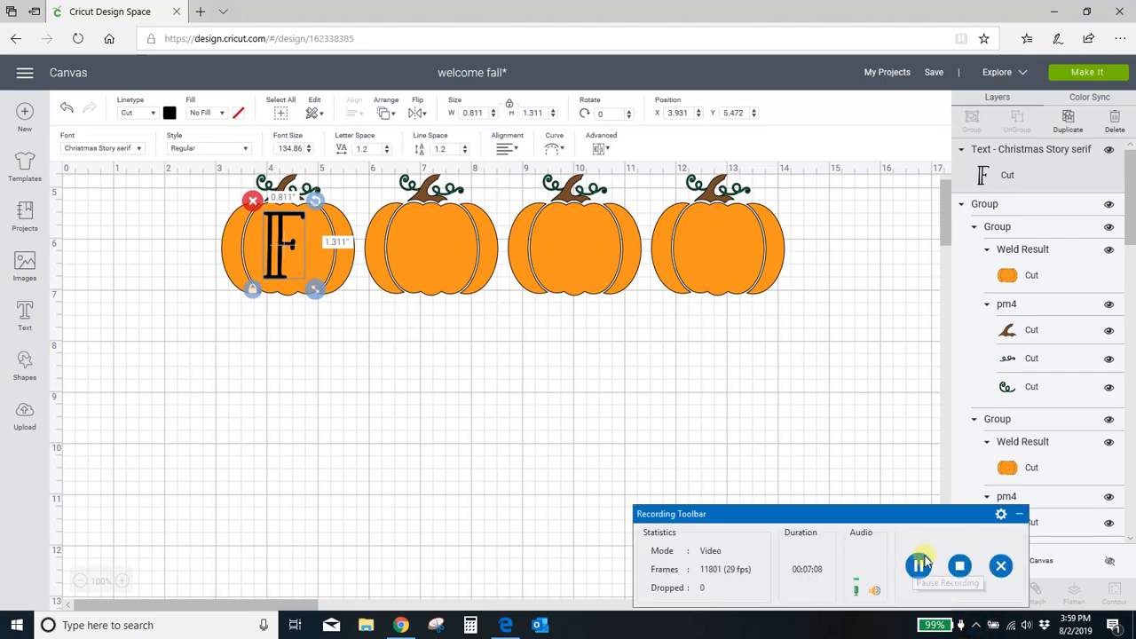
left_click(1019, 513)
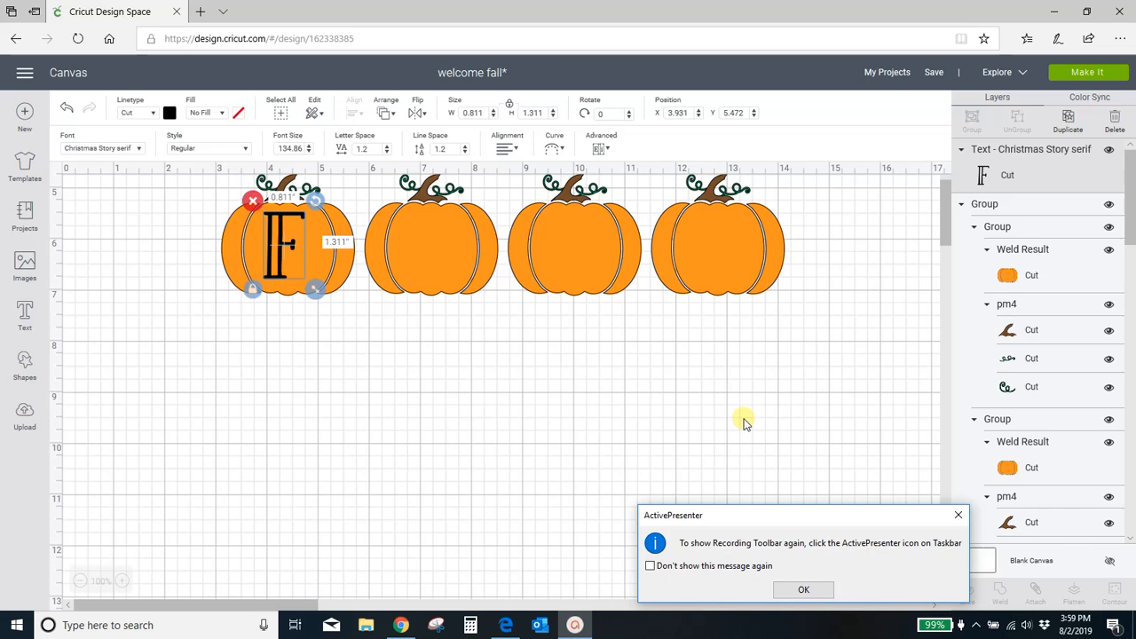
left_click(957, 515)
left_click(810, 461)
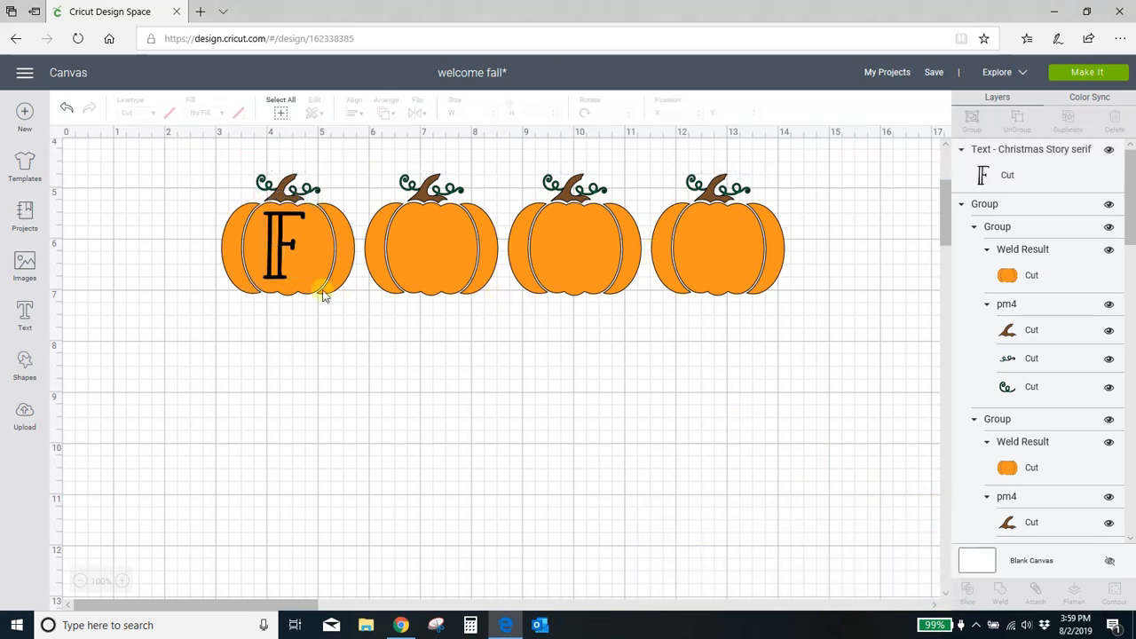
Shift the letter F slightly so it sits centred on the first pumpkin's middle segment
left_click_drag(294, 249, 303, 248)
left_click(341, 364)
left_click(363, 414)
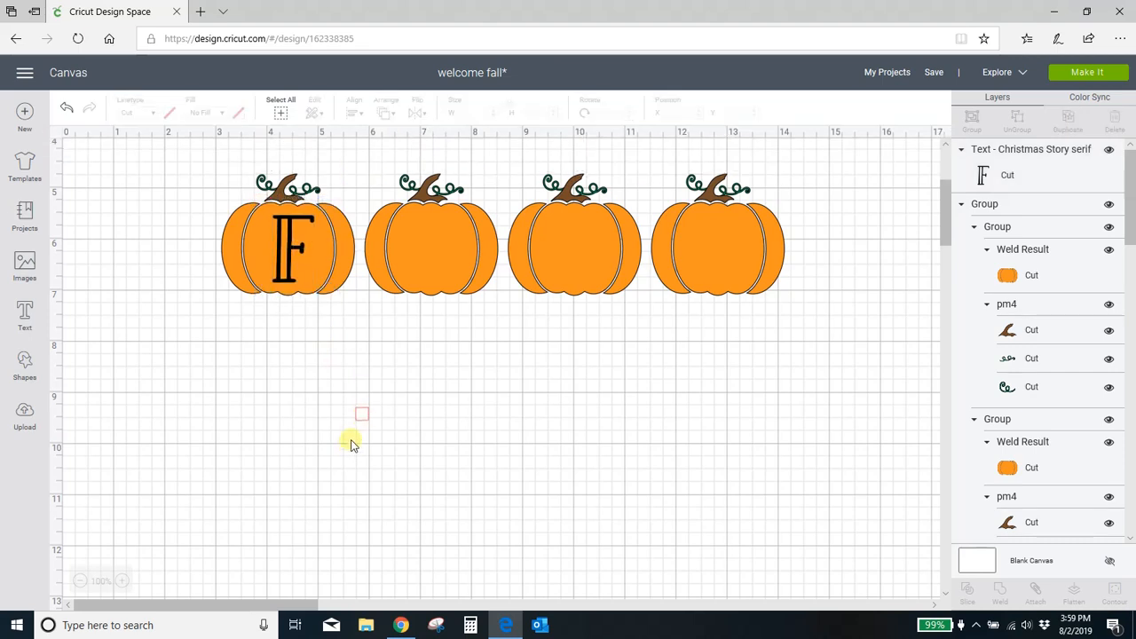
left_click(297, 245)
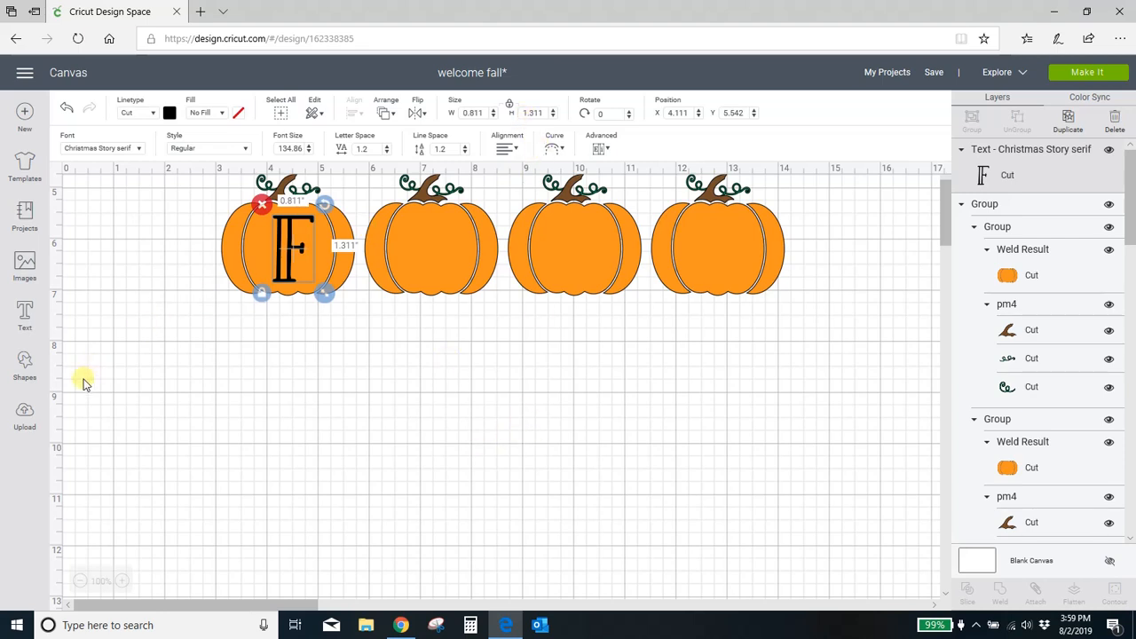
Add the letter A as text and place it on the second pumpkin
left_click(24, 312)
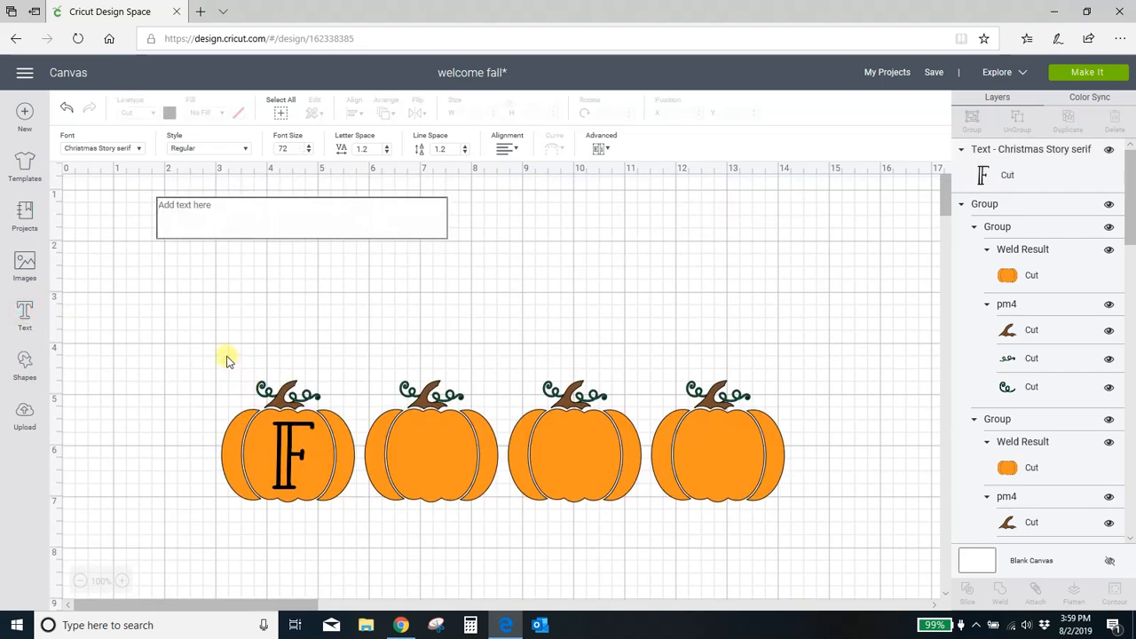
type("A")
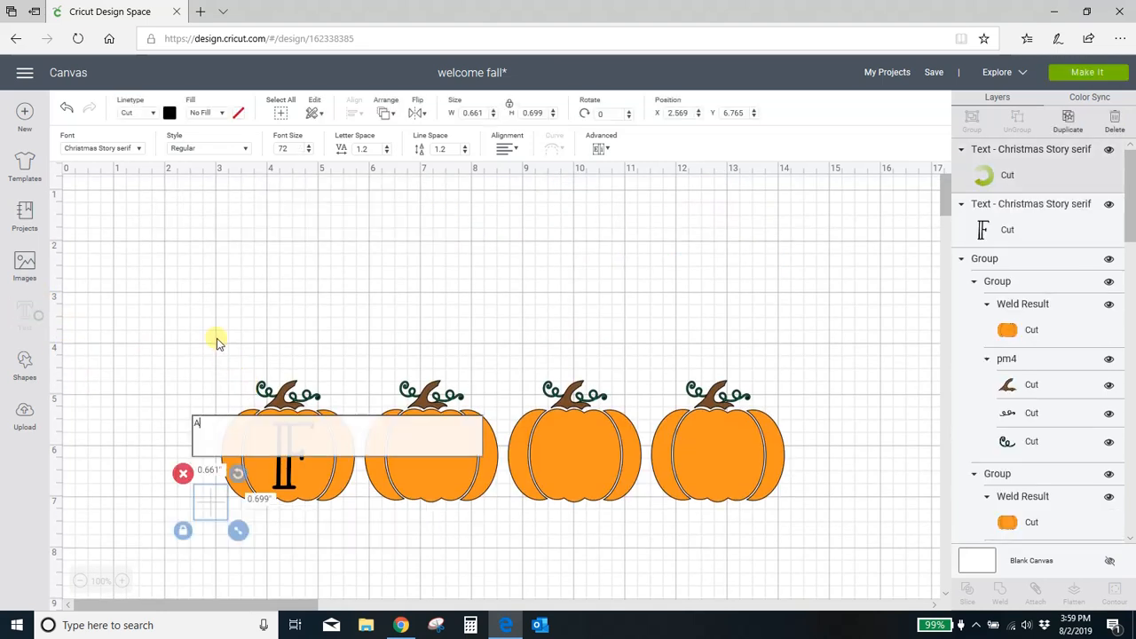
left_click(209, 322)
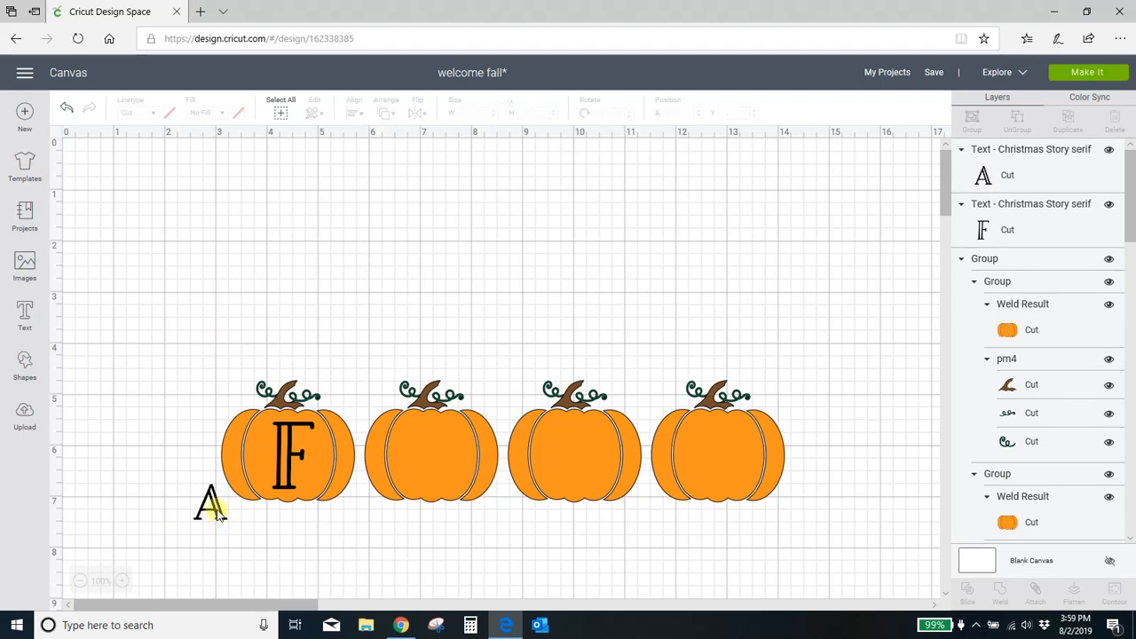
left_click_drag(211, 504, 444, 468)
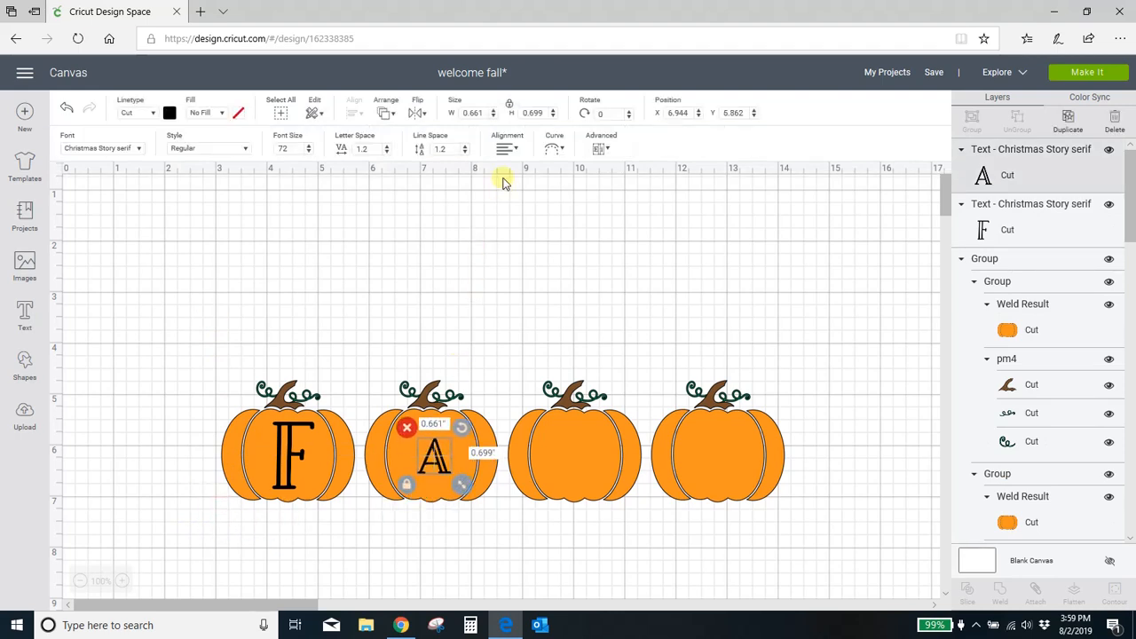
Set the A's height to 1.311 inches and centre it on the second pumpkin's middle segment
double_click(539, 113)
type("1")
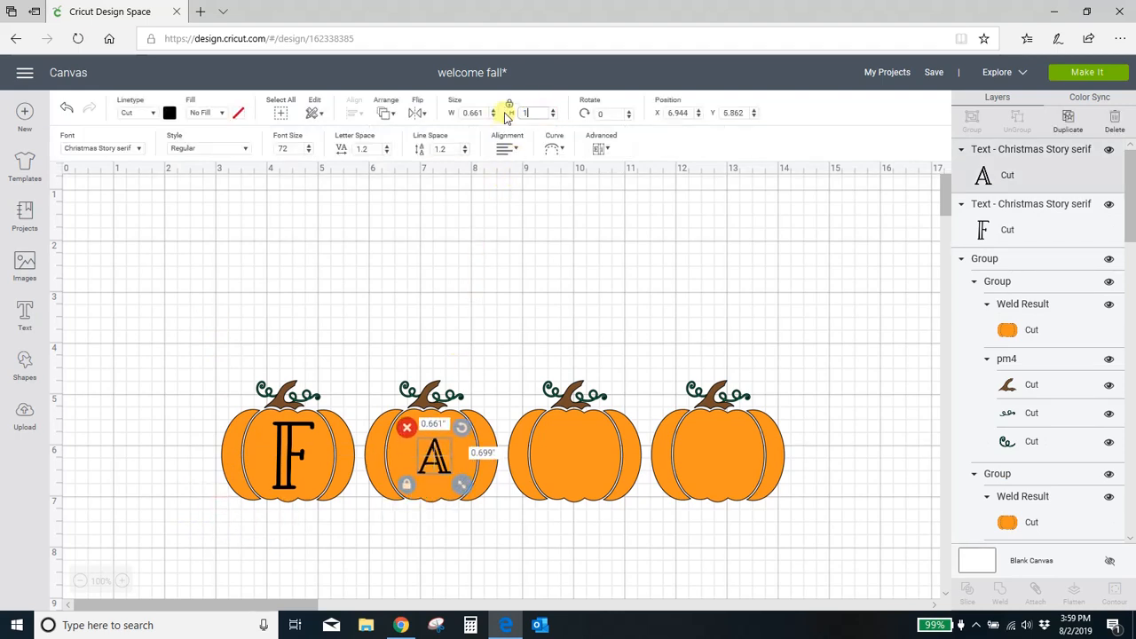
type(".311")
key("Return")
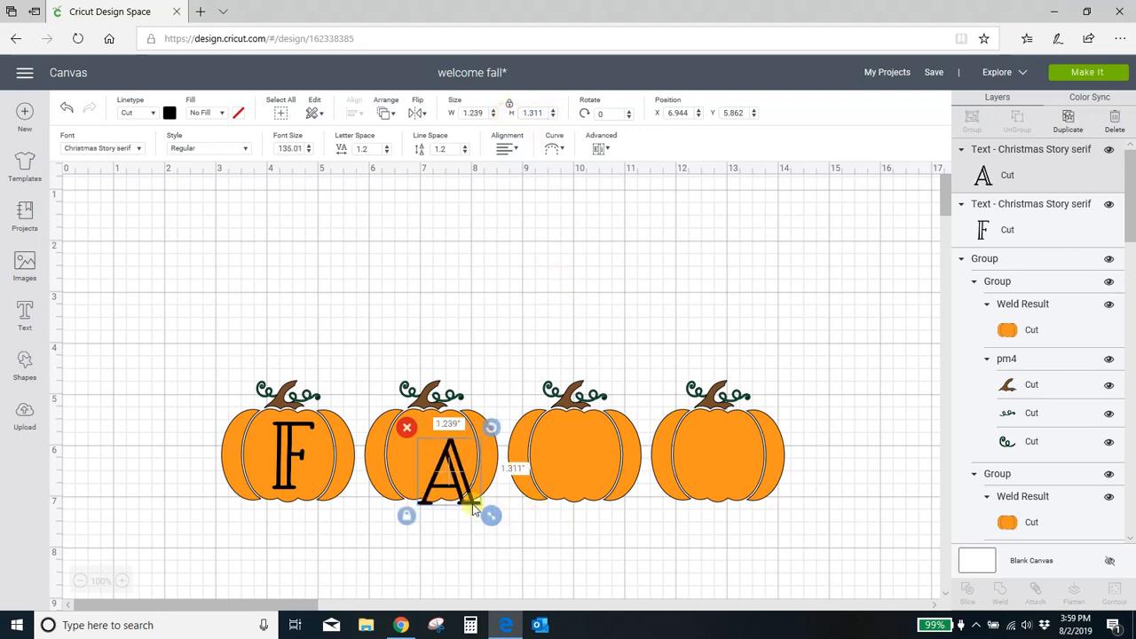
left_click_drag(469, 503, 455, 487)
Add the letter L as text and set its height to 1.311 inches
left_click(25, 329)
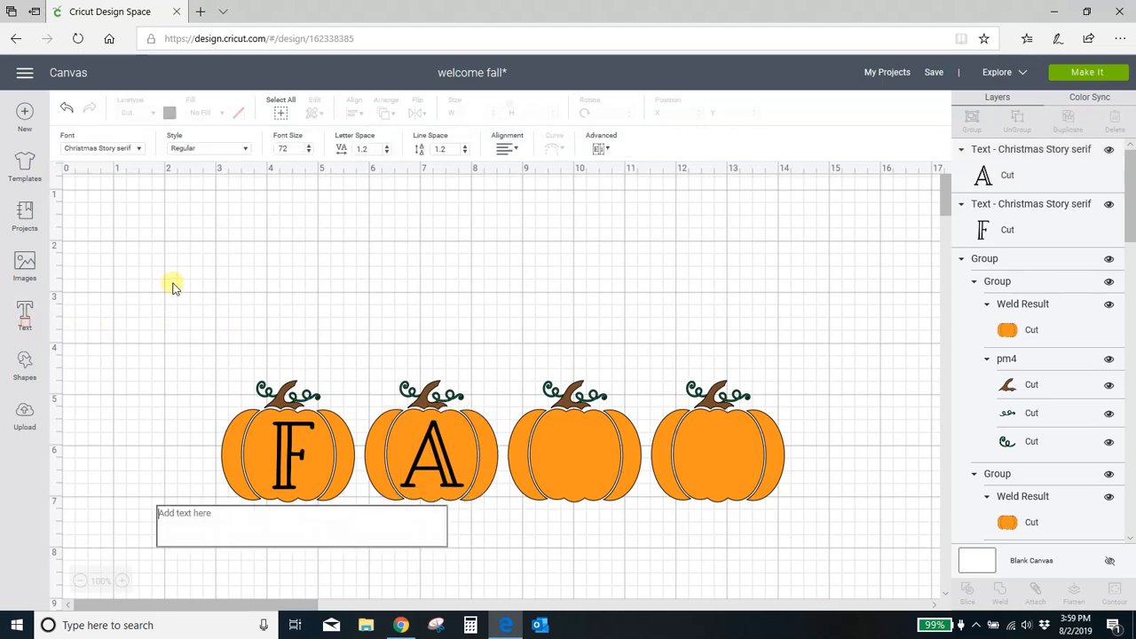
type("L")
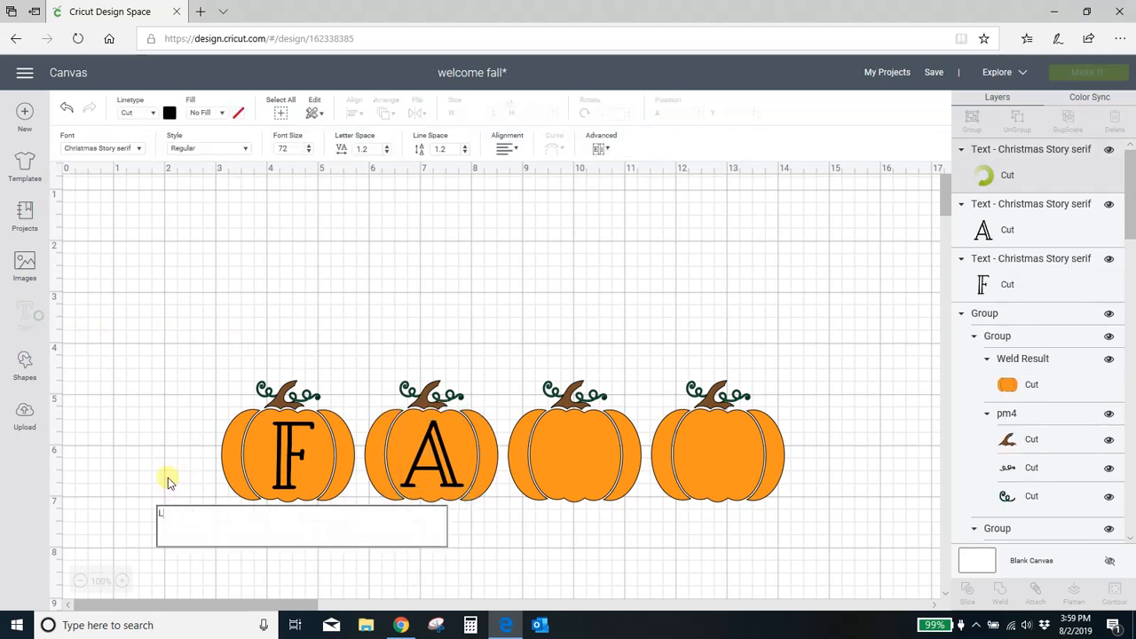
left_click(148, 320)
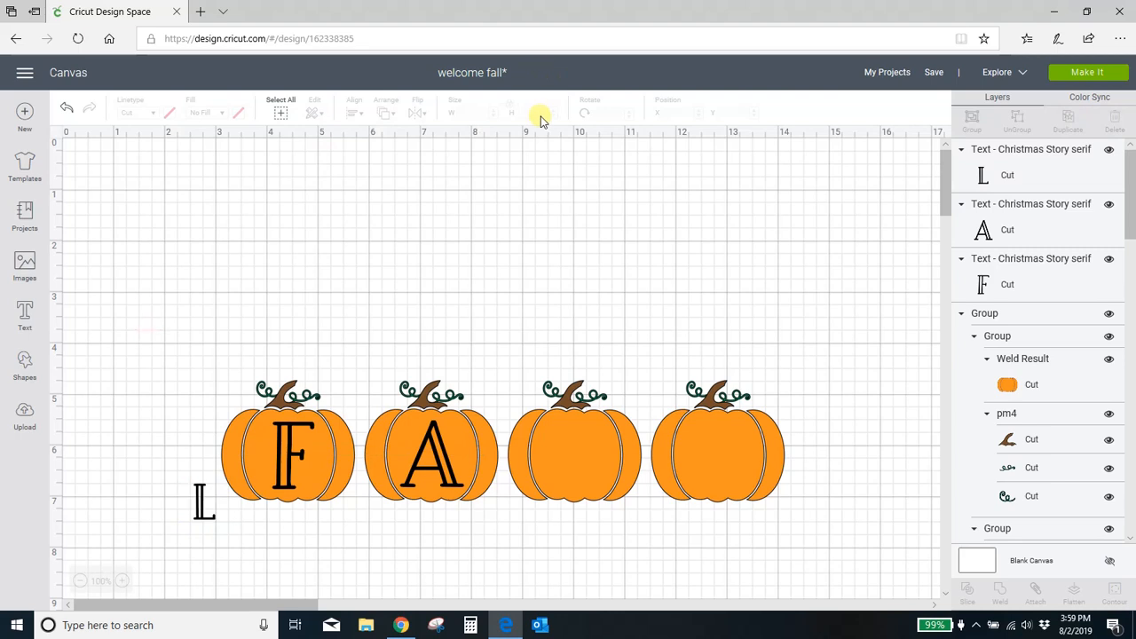
left_click(201, 520)
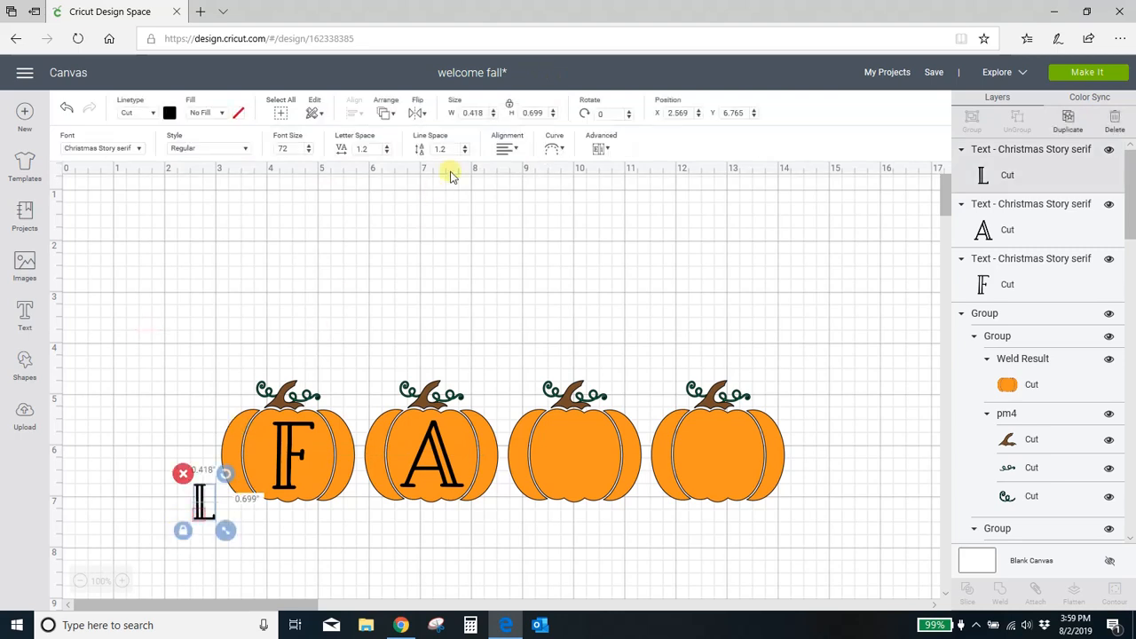
left_click(535, 113)
type("1.311")
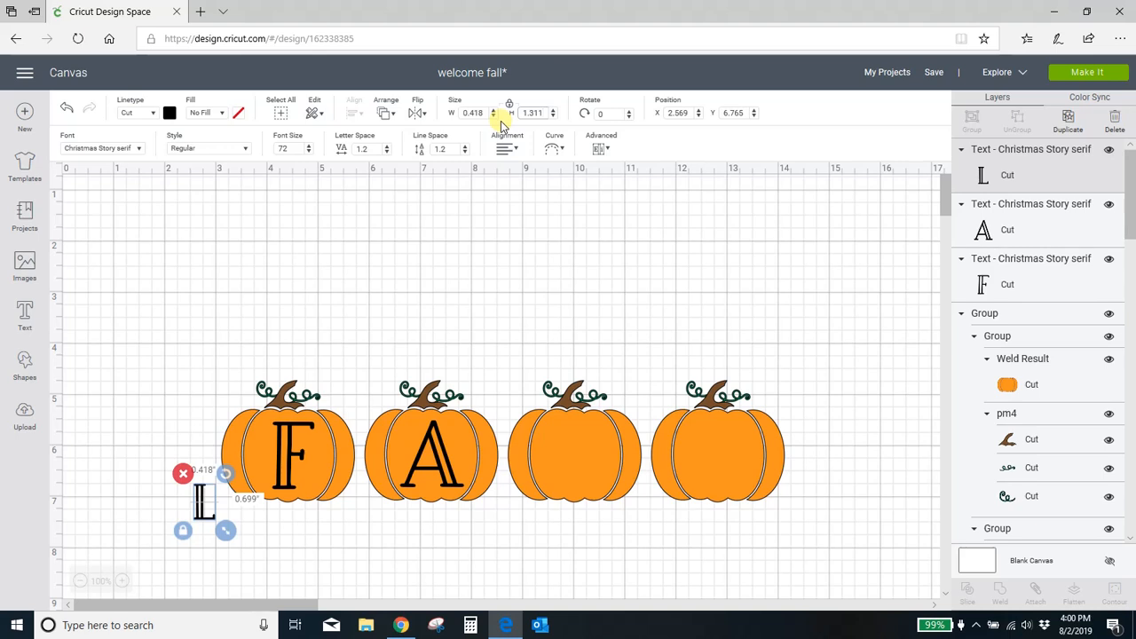
key("Return")
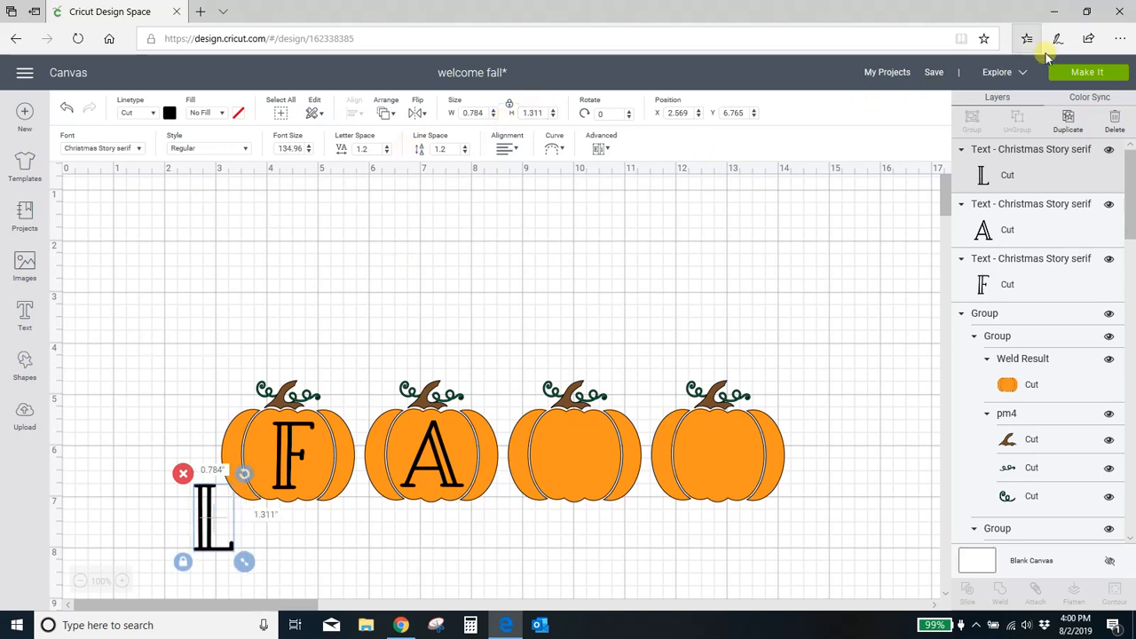
Duplicate the L and place one copy on the fourth pumpkin and the other on the third
left_click(1067, 121)
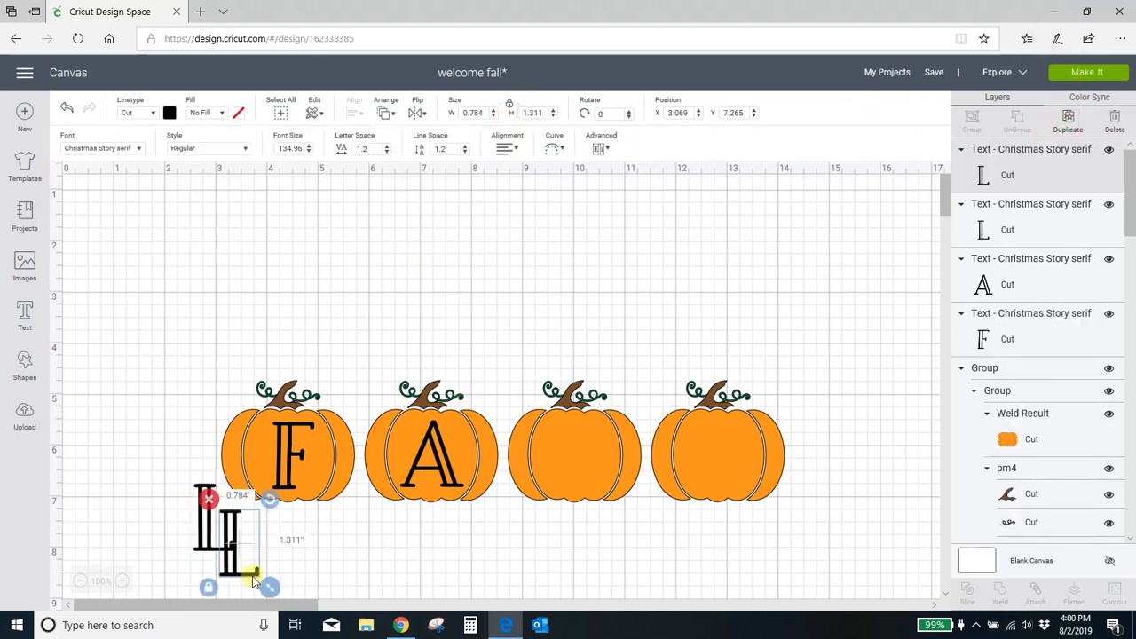
left_click_drag(253, 579, 730, 487)
left_click_drag(232, 547, 591, 492)
left_click(572, 546)
scroll(789, 464, "down", 2)
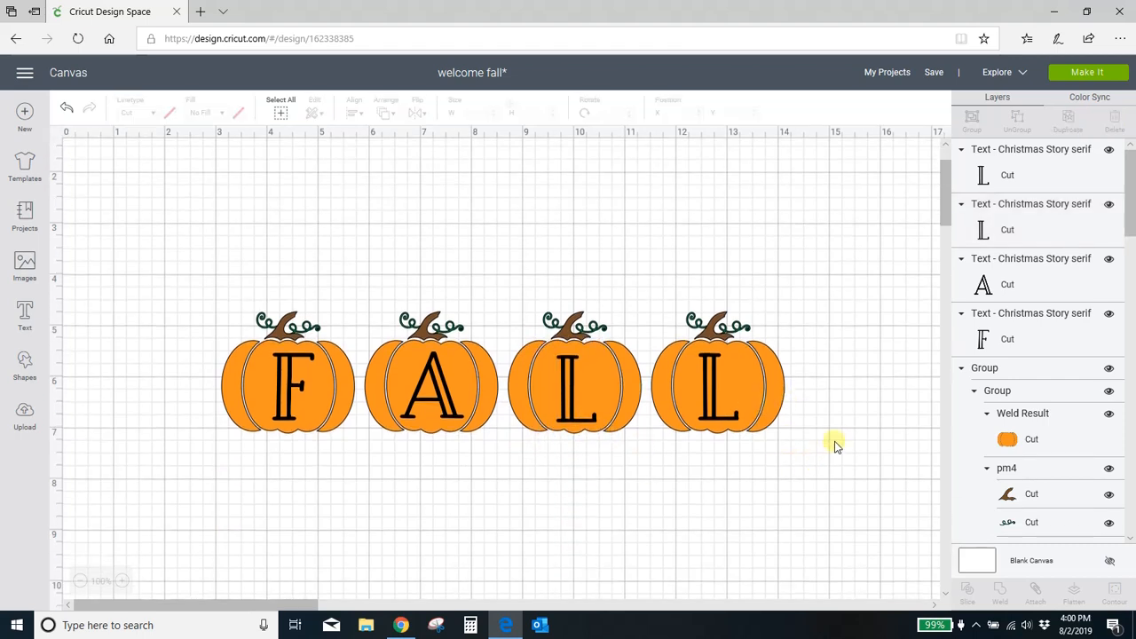
Align the four letters F, A, L and L with each other using Center Vertically
left_click(300, 387)
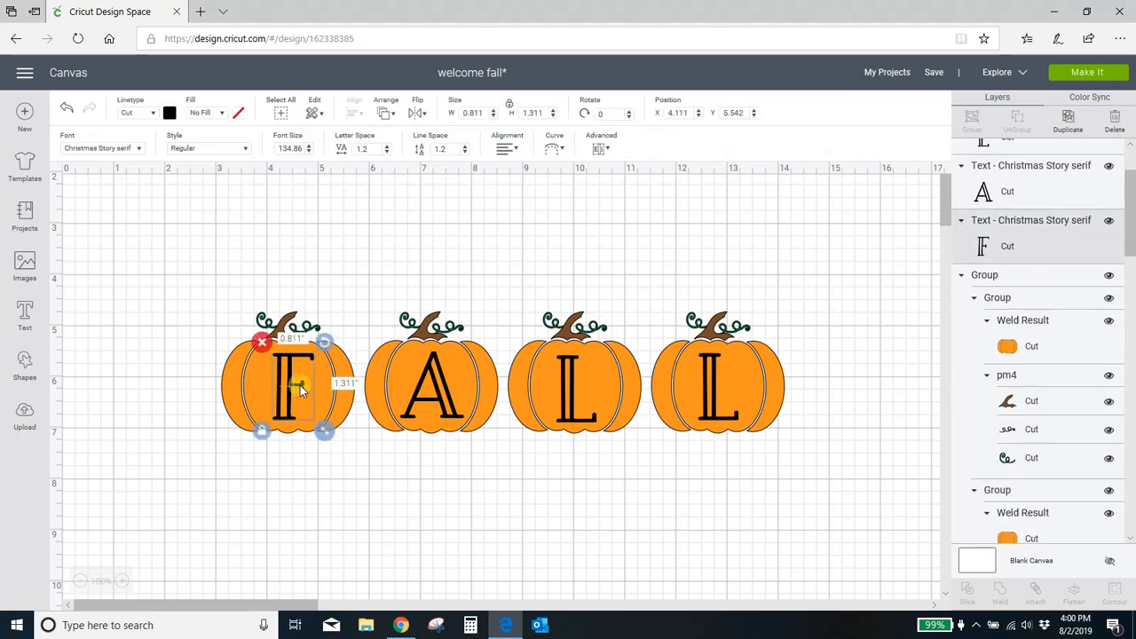
left_click(431, 404, "shift")
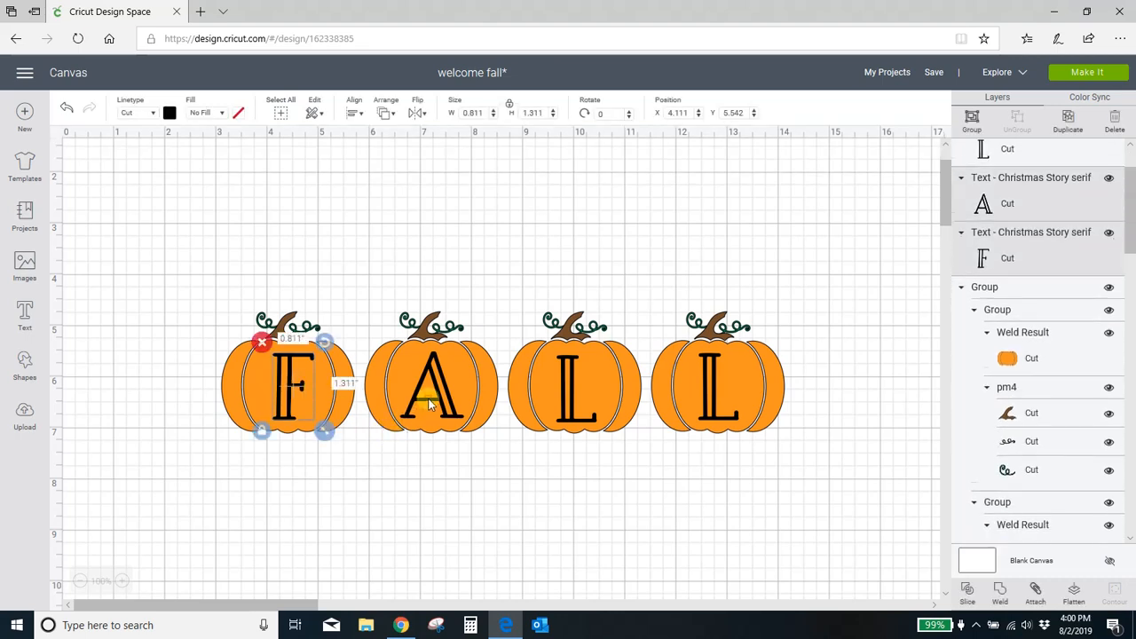
left_click(572, 419, "shift")
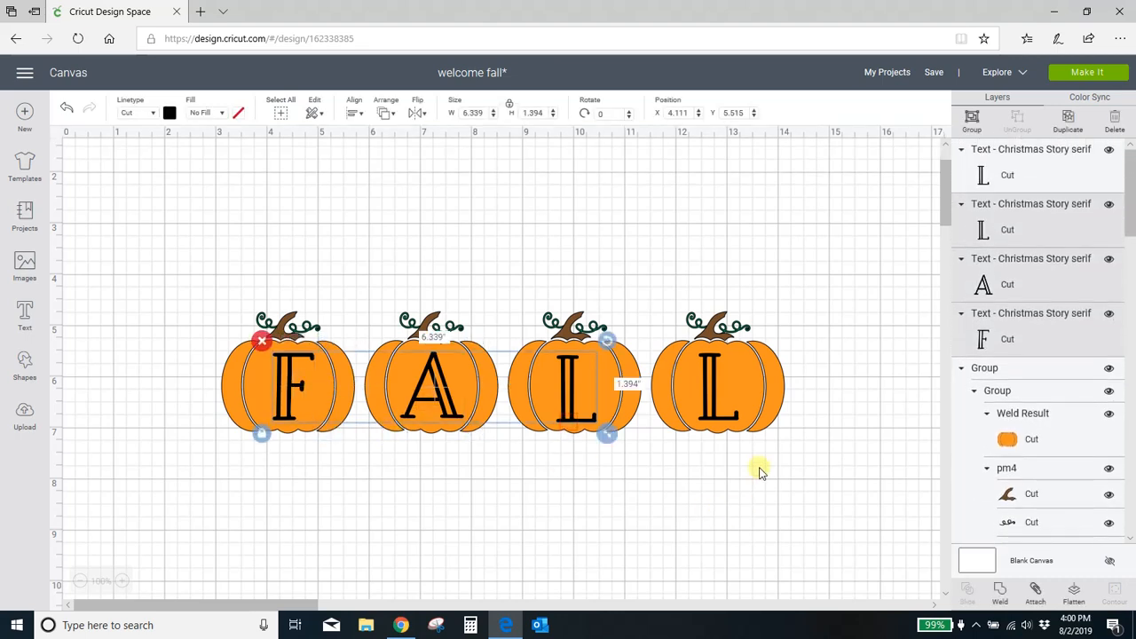
left_click(732, 424, "shift")
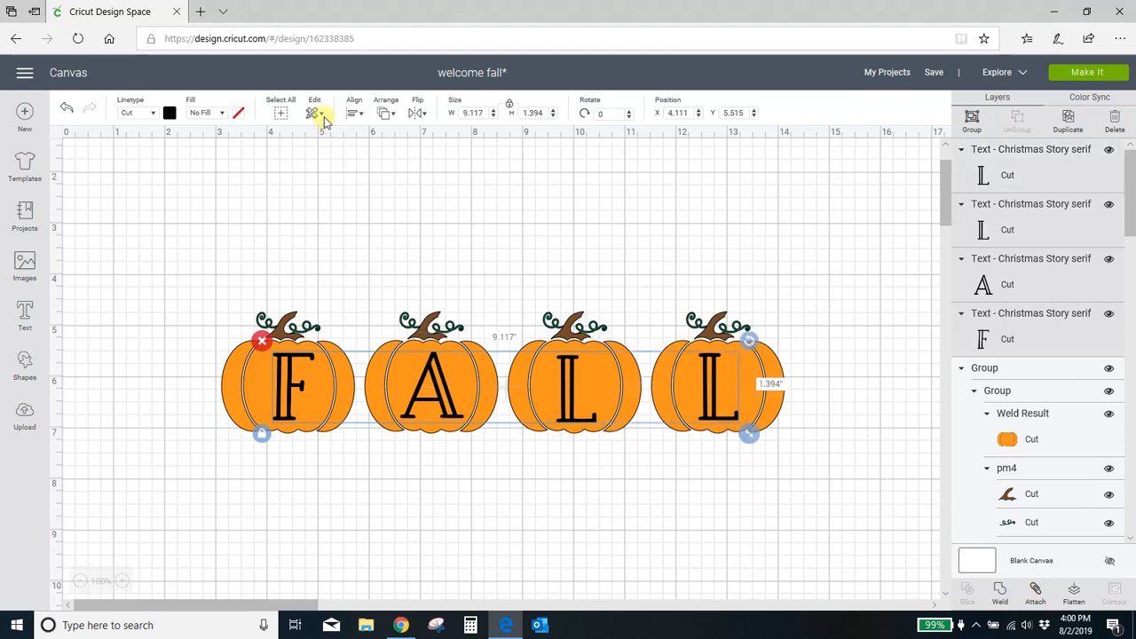
left_click(353, 115)
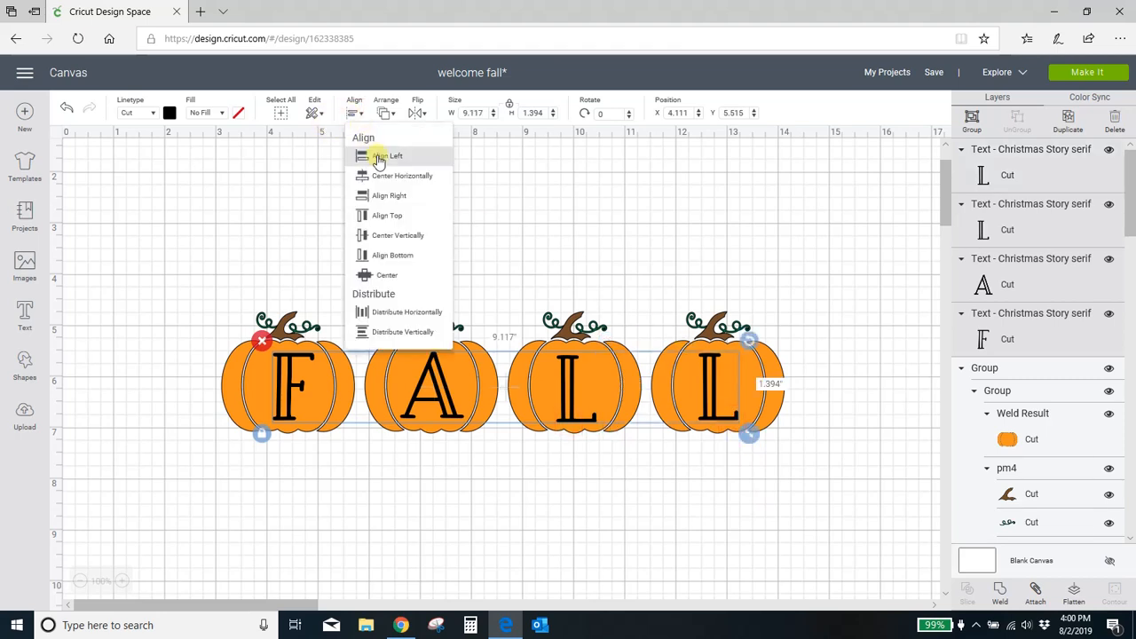
left_click(377, 236)
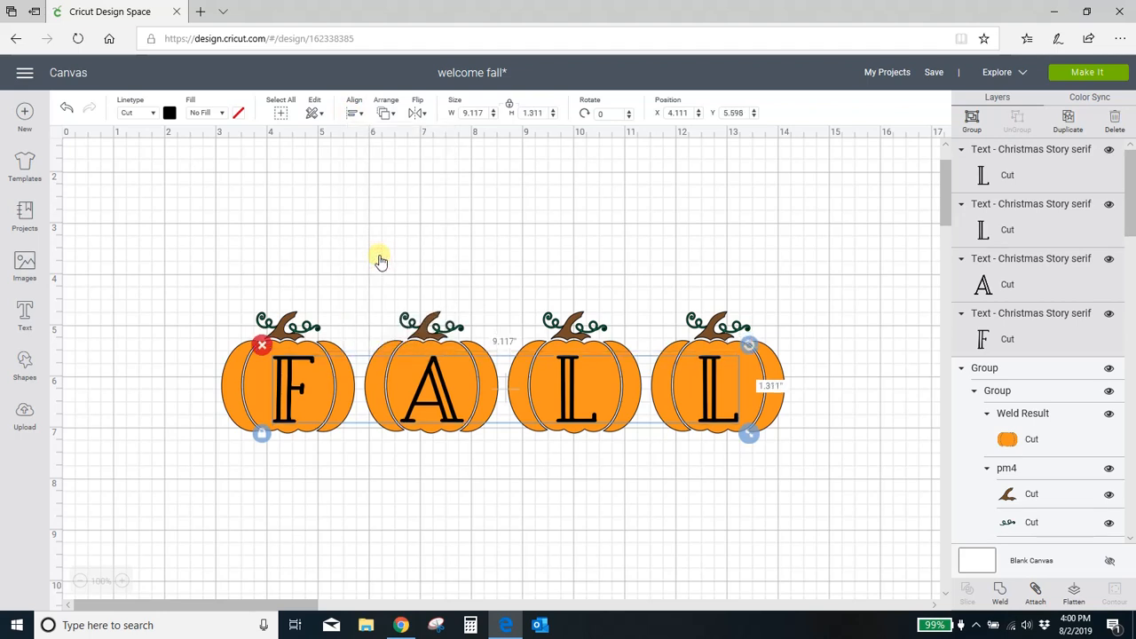
left_click(470, 248)
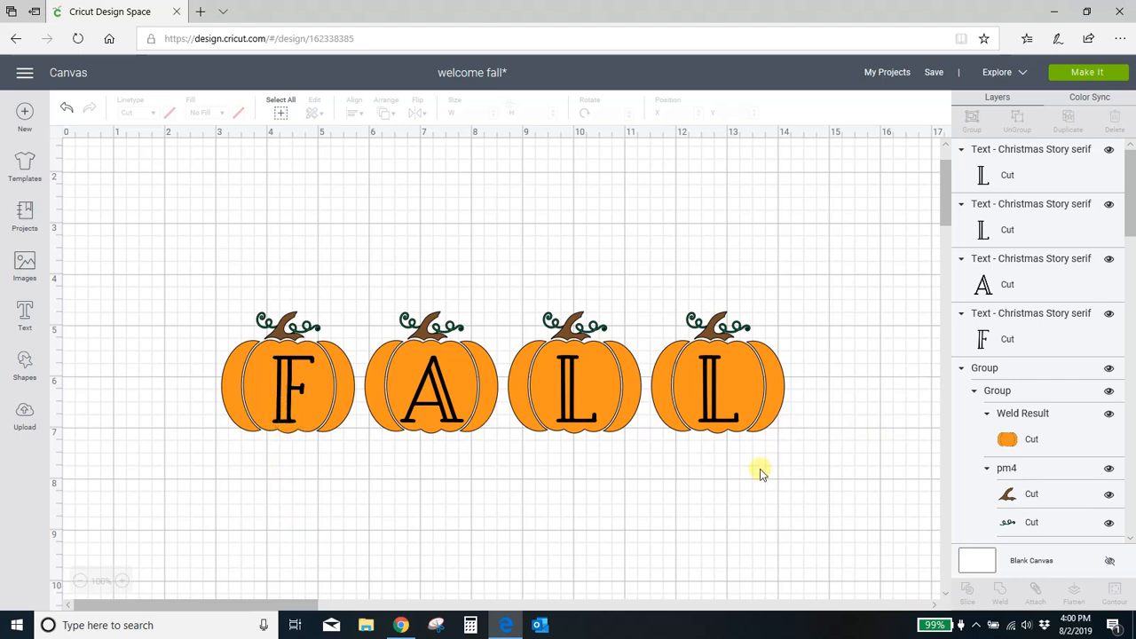
Ungroup the row of pumpkins, and ungroup the fourth pumpkin into its body and stem
left_click(764, 386)
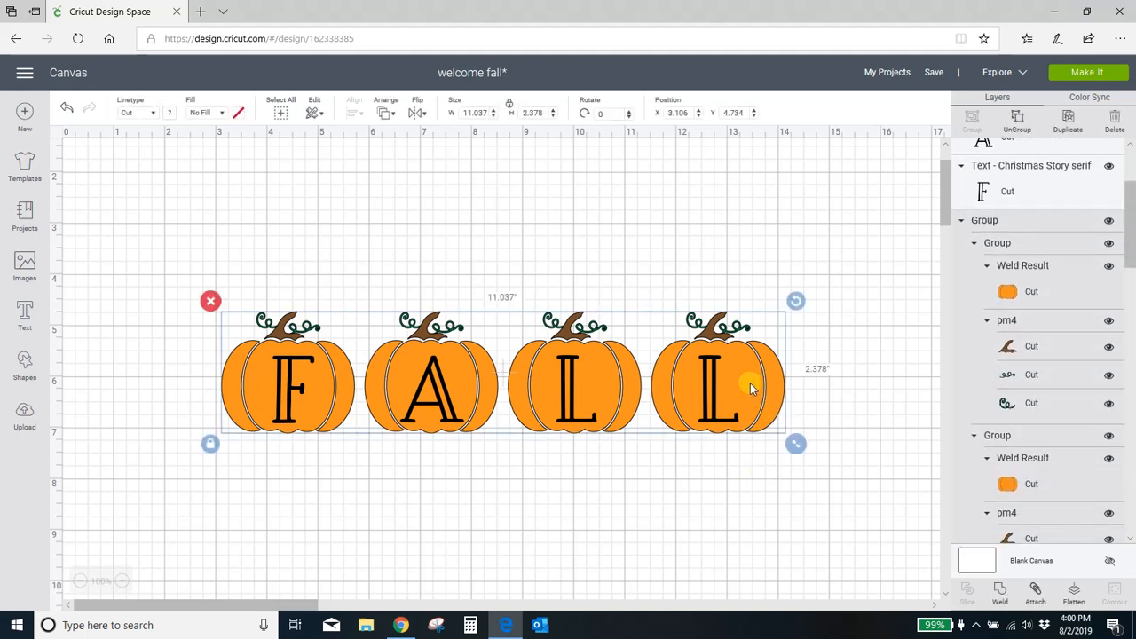
left_click(1018, 119)
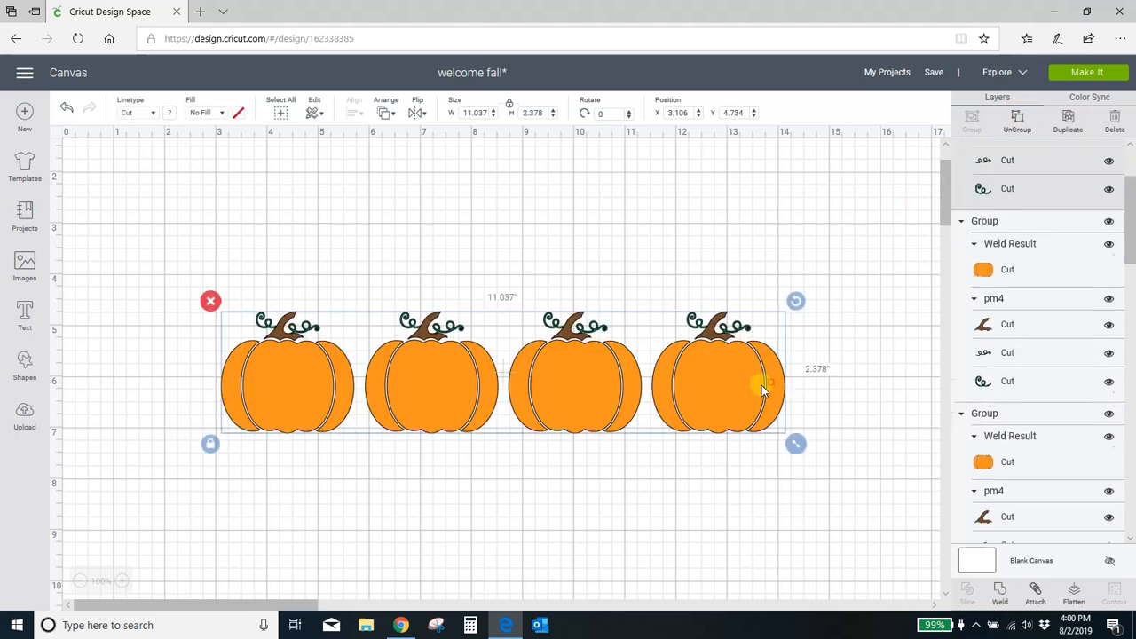
left_click(761, 385)
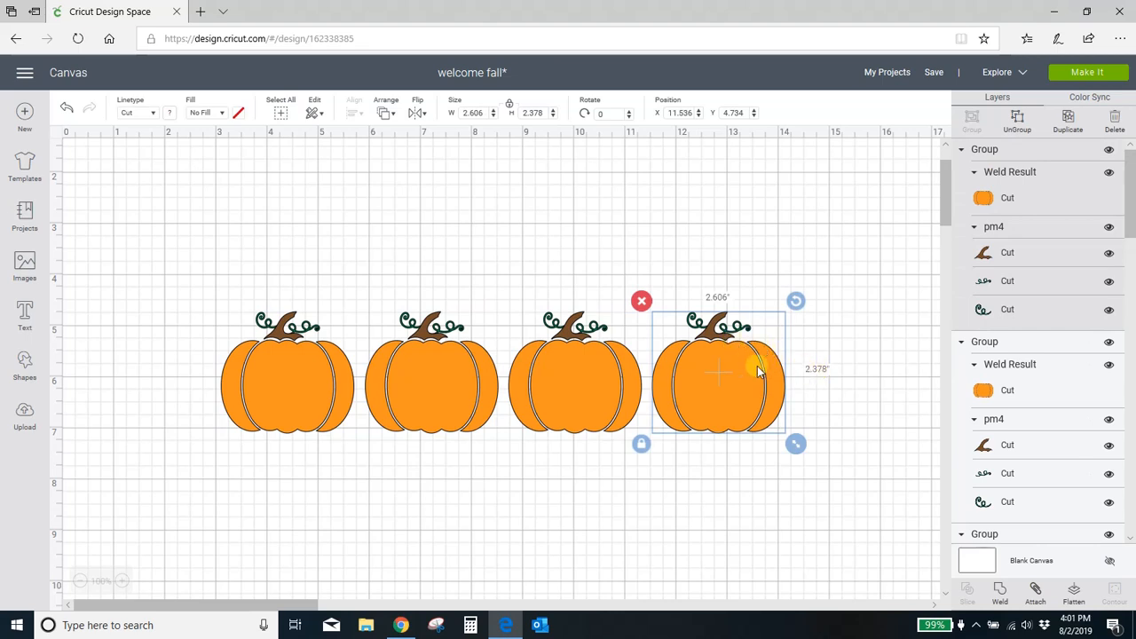
left_click(1018, 121)
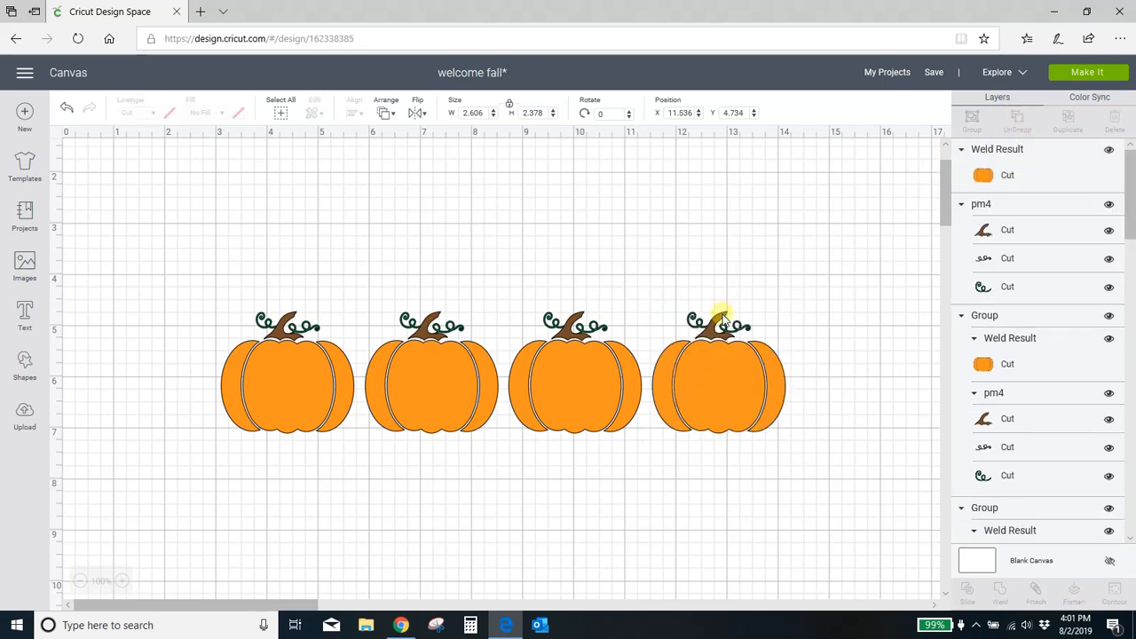
Hide the fourth pumpkin's stem and vines, and slice the letter L out of its orange body
left_click(723, 318)
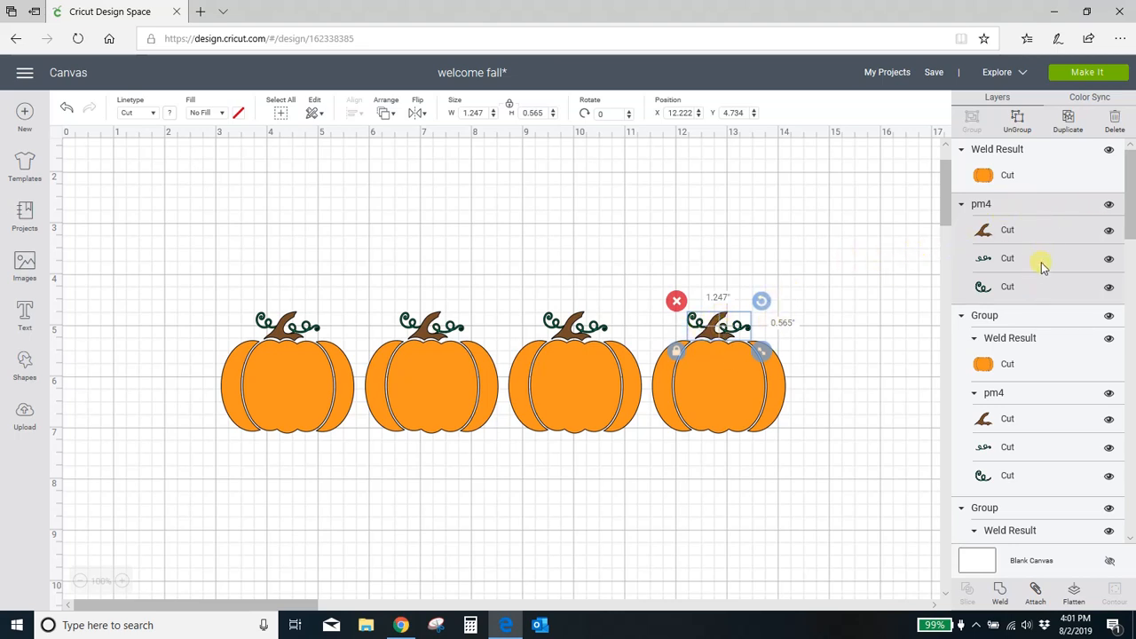
left_click(1109, 205)
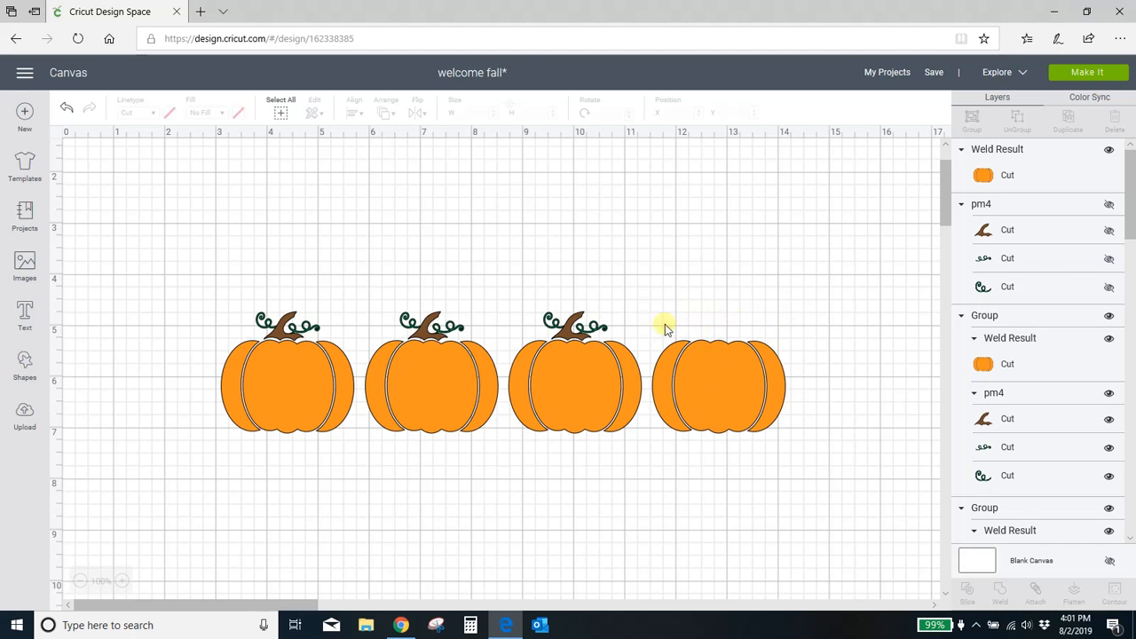
left_click_drag(656, 315, 794, 325)
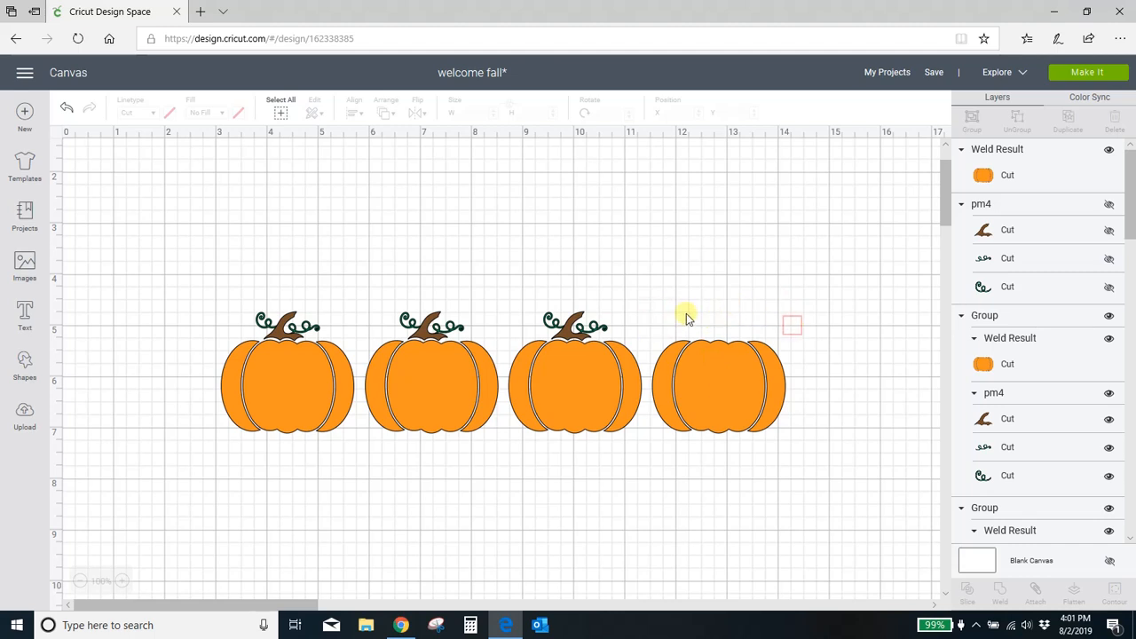
left_click_drag(661, 316, 794, 442)
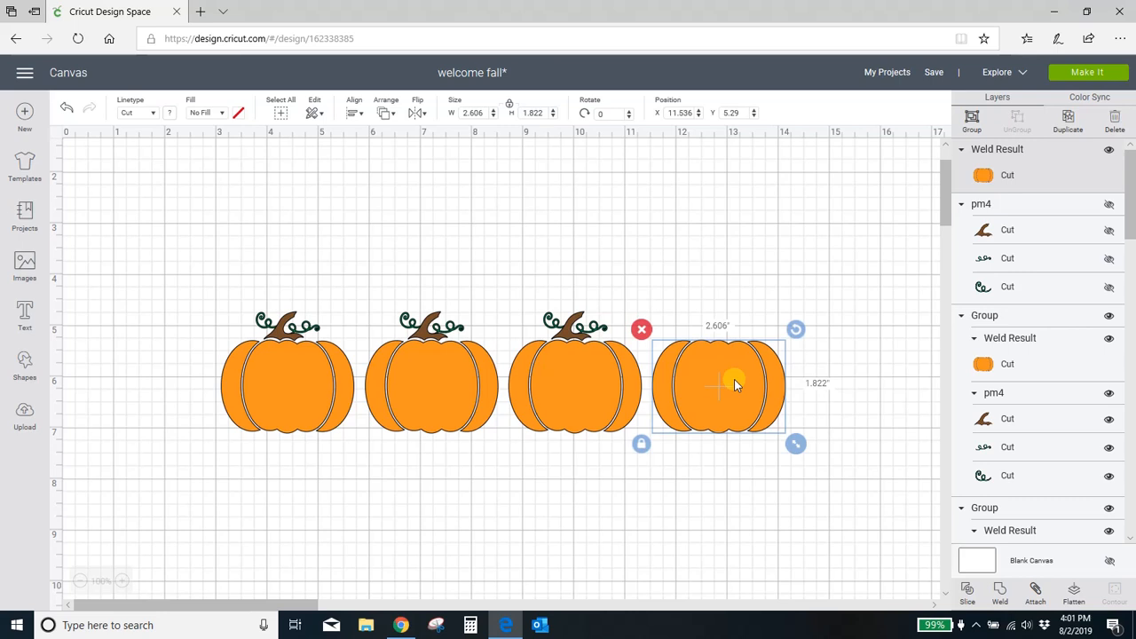
left_click(966, 592)
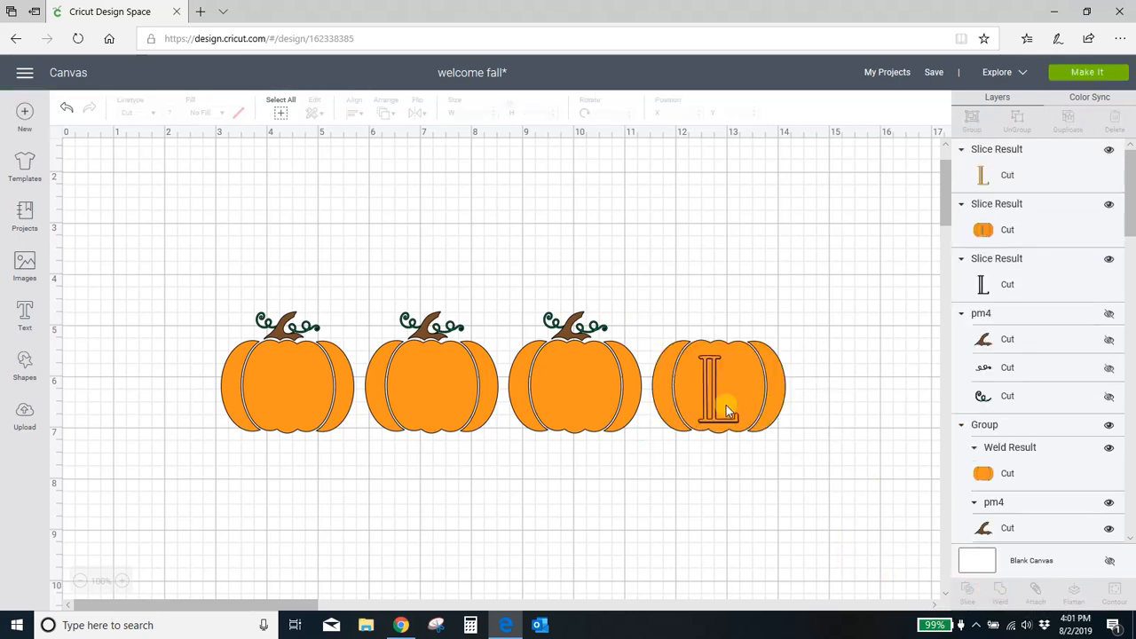
Delete the orange and black L pieces left from the slice and unhide the fourth pumpkin's stem and vines
left_click(715, 404)
left_click(687, 344)
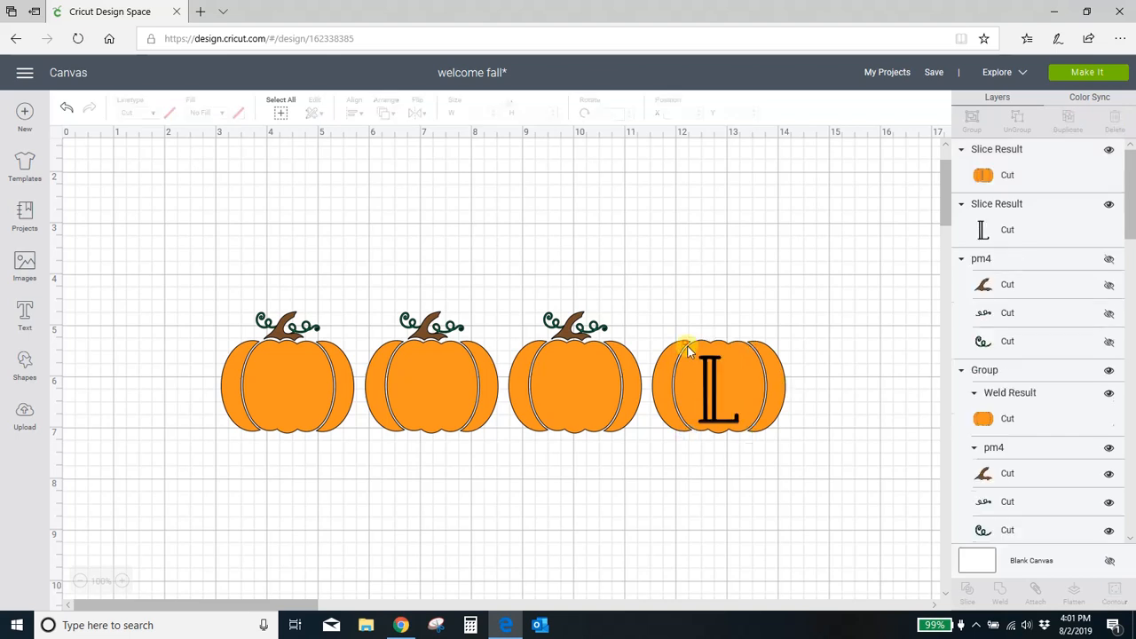
left_click(717, 410)
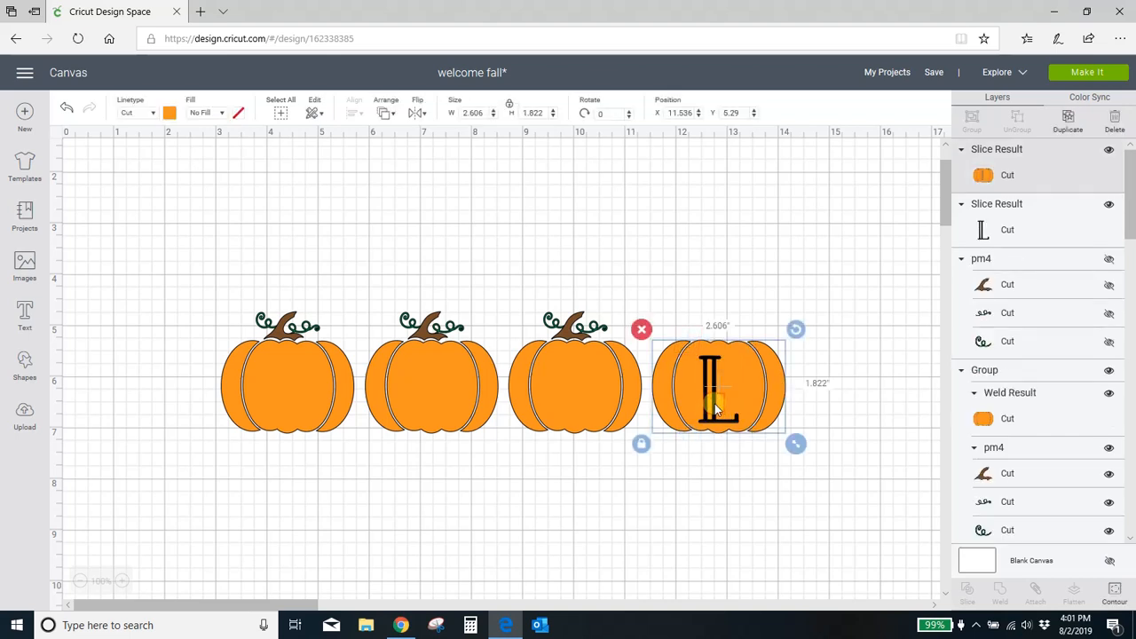
left_click(1048, 228)
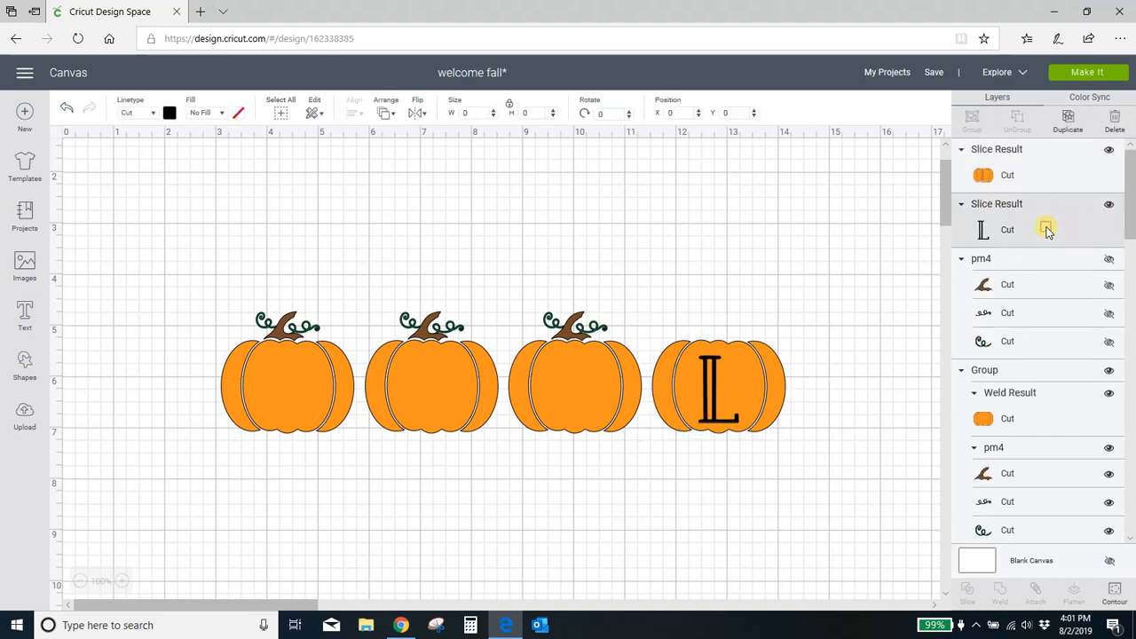
left_click(1115, 118)
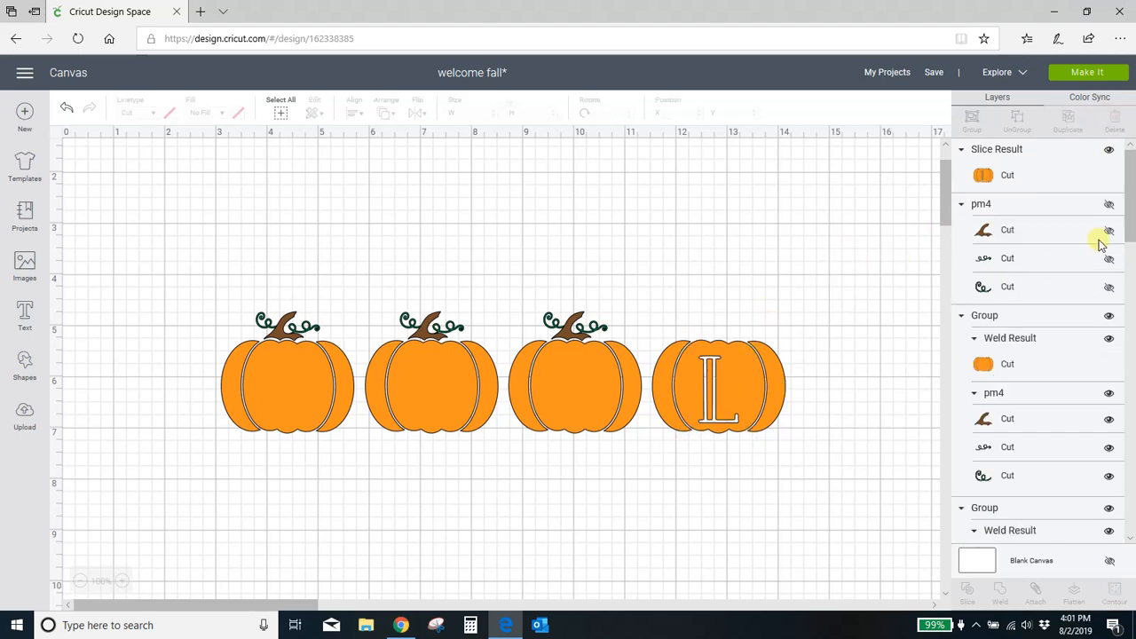
left_click(1109, 206)
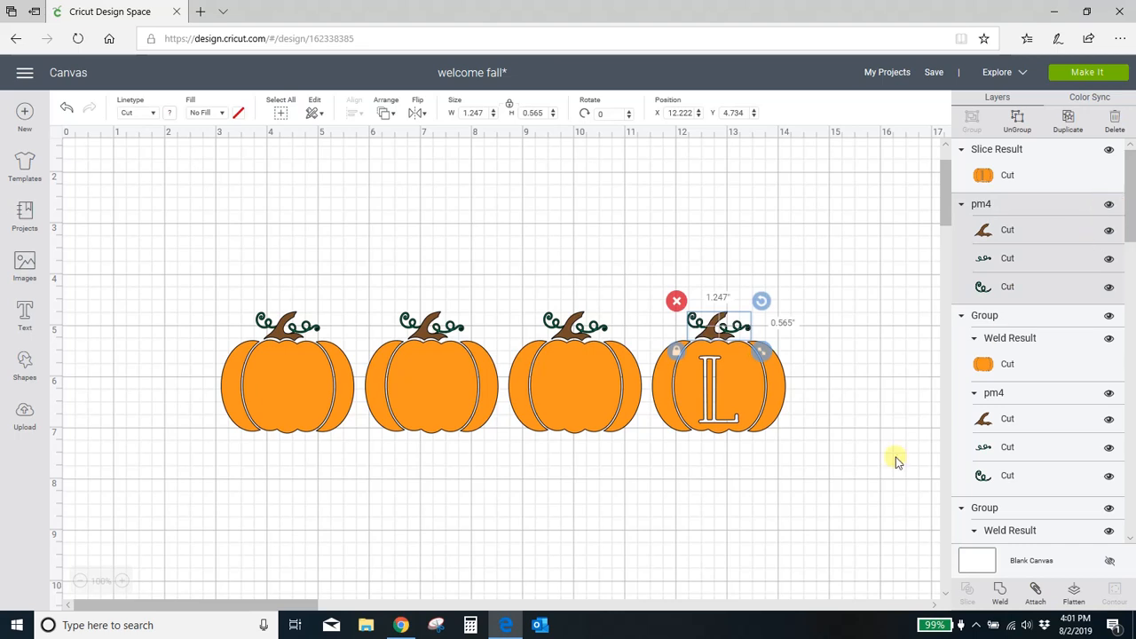
Ungroup the third pumpkin and slice the letter L out of its orange body with its stem and vines hidden
left_click(807, 531)
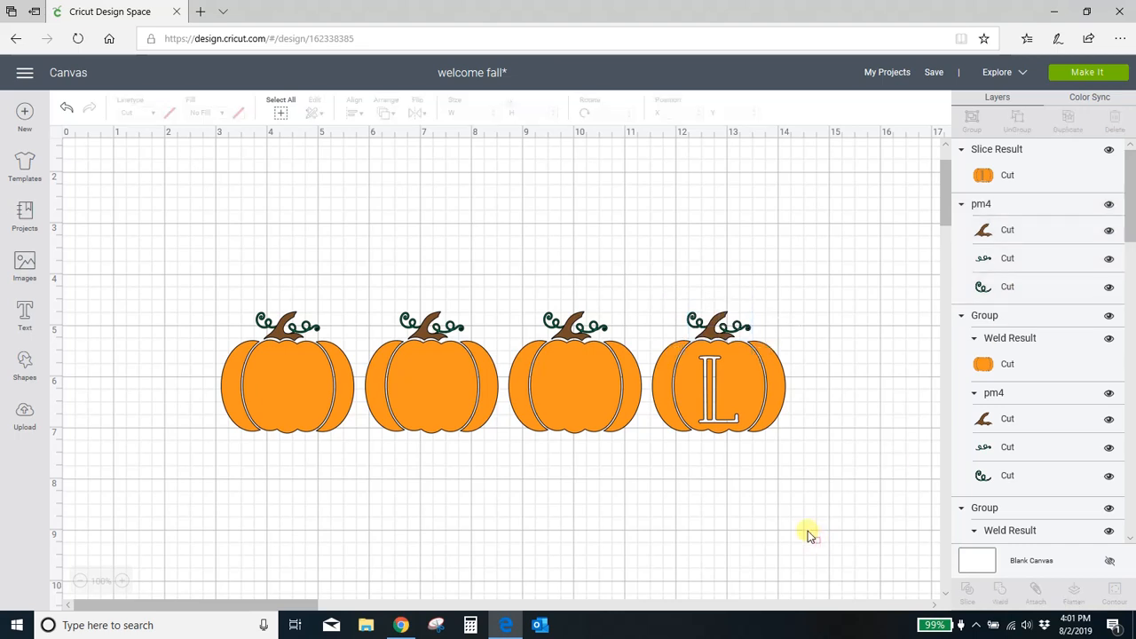
left_click(570, 391)
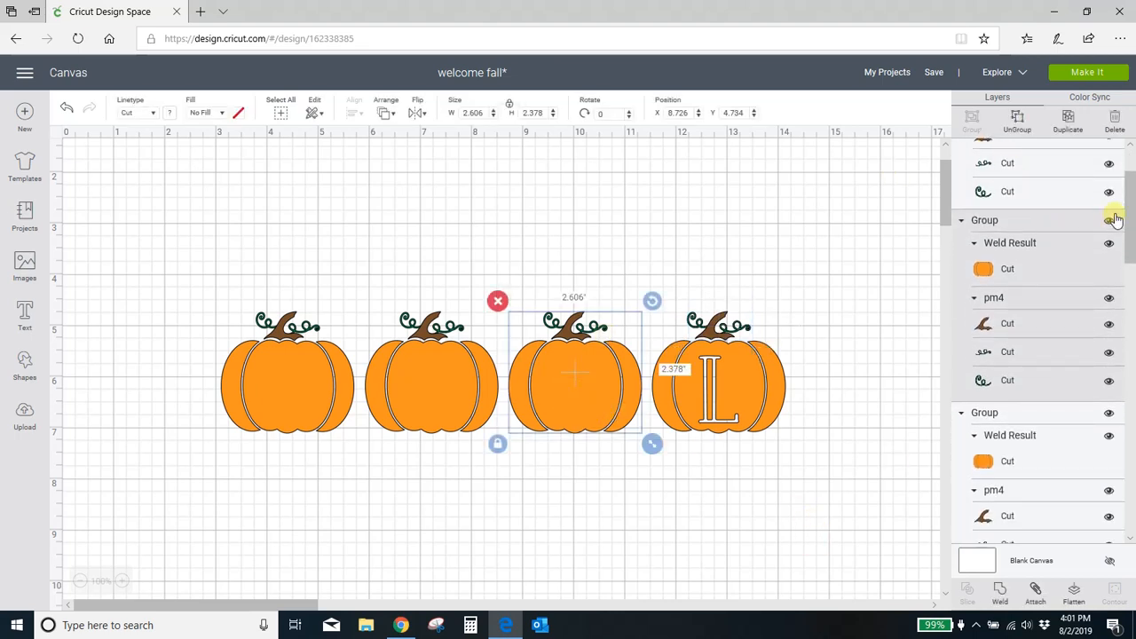
left_click(1017, 118)
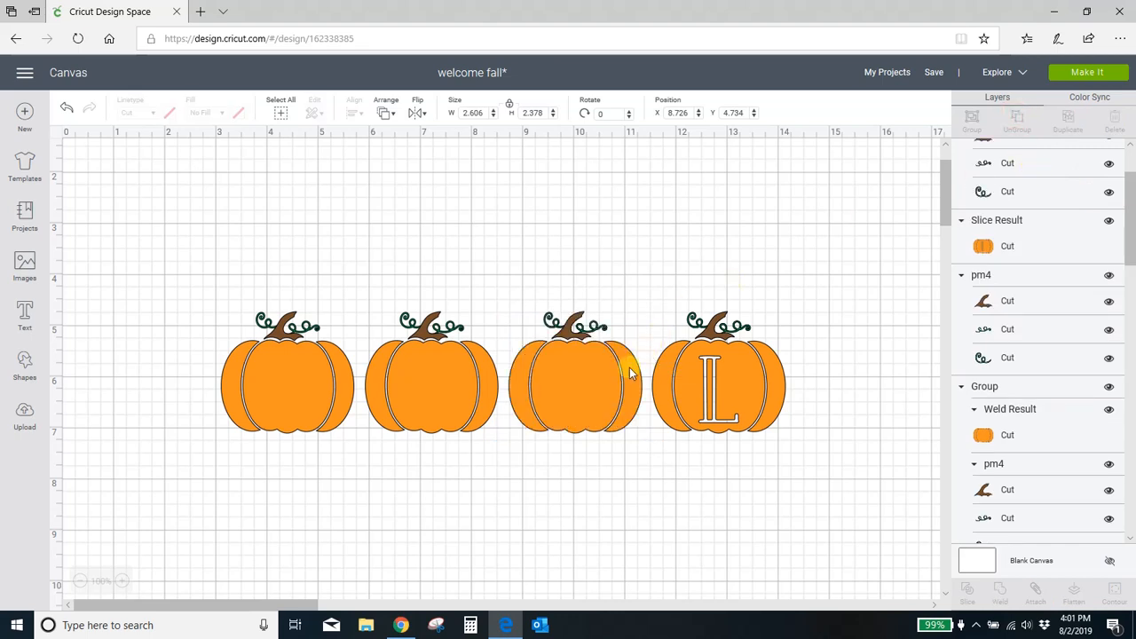
left_click(585, 319)
left_click(1108, 204)
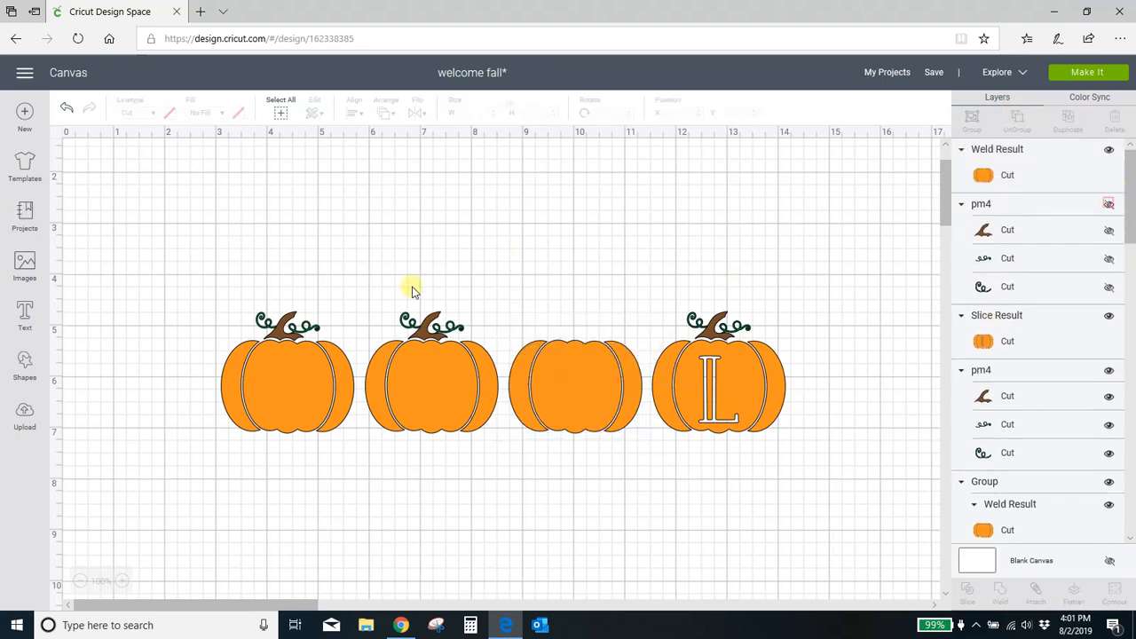
left_click_drag(513, 316, 636, 446)
left_click(967, 590)
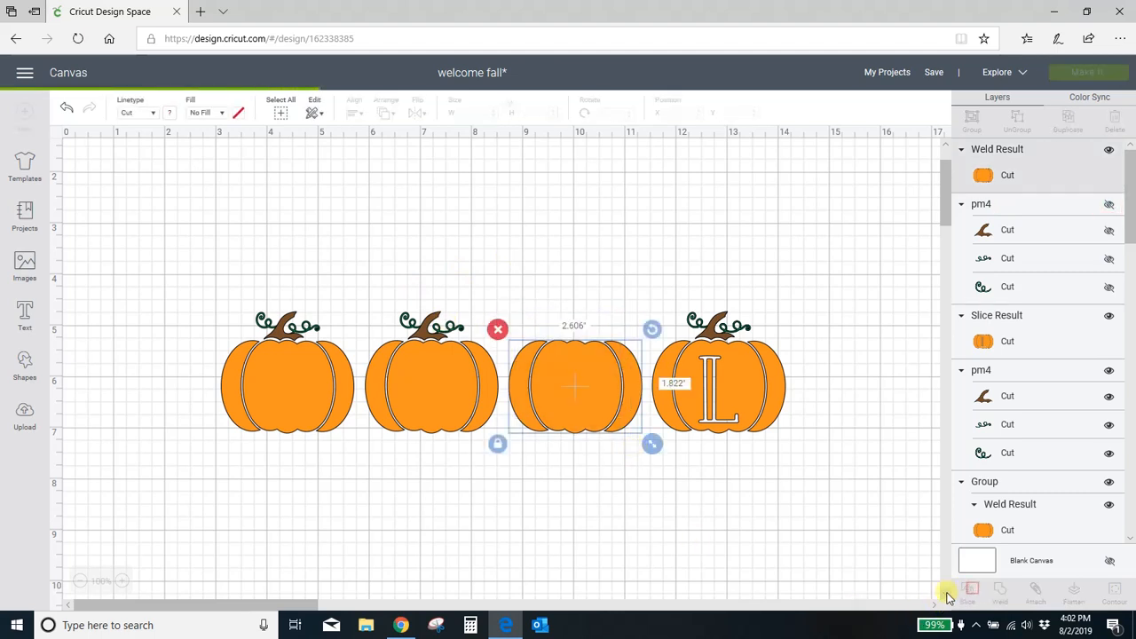
Delete the orange and black L pieces left from the third pumpkin's slice and unhide its stem and vines
left_click(593, 426)
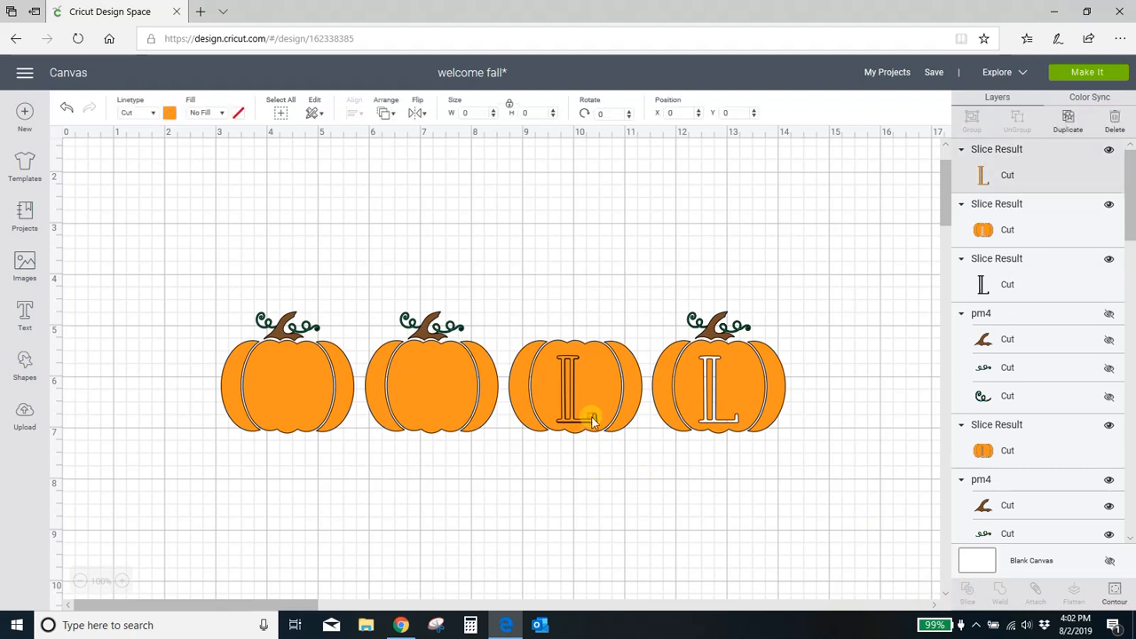
key("Delete")
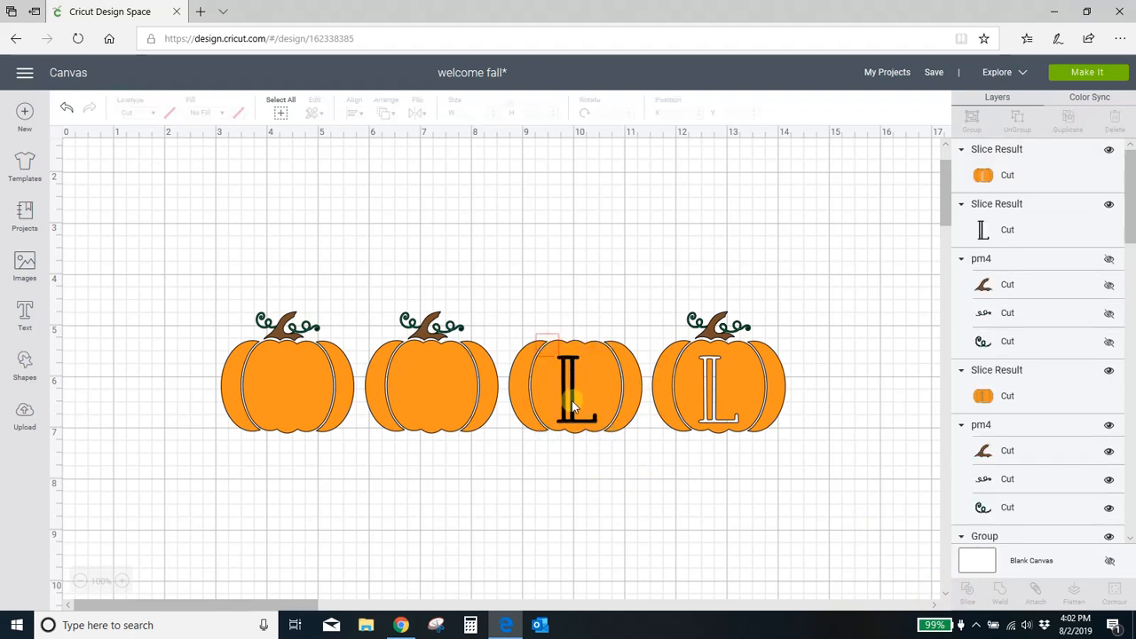
left_click(572, 400)
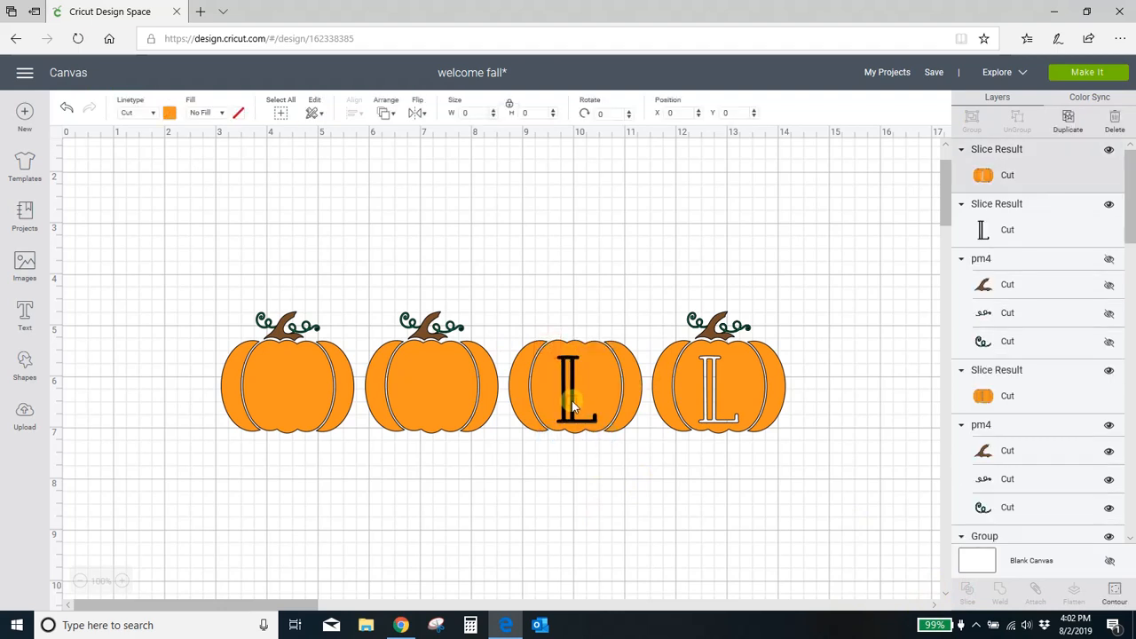
left_click(1071, 234)
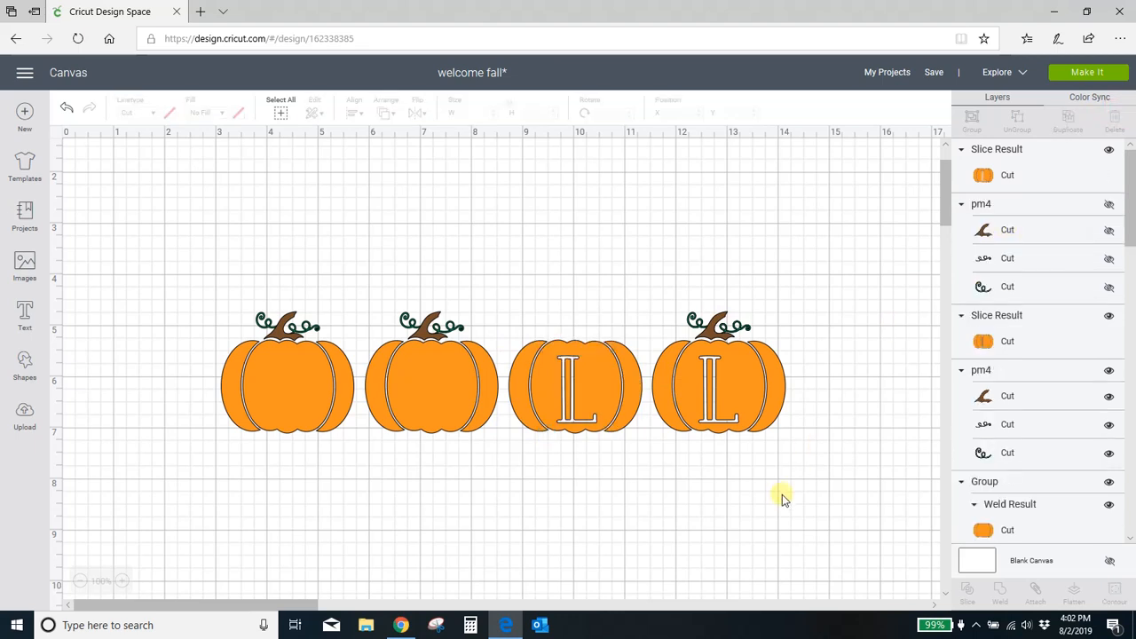
left_click(1110, 208)
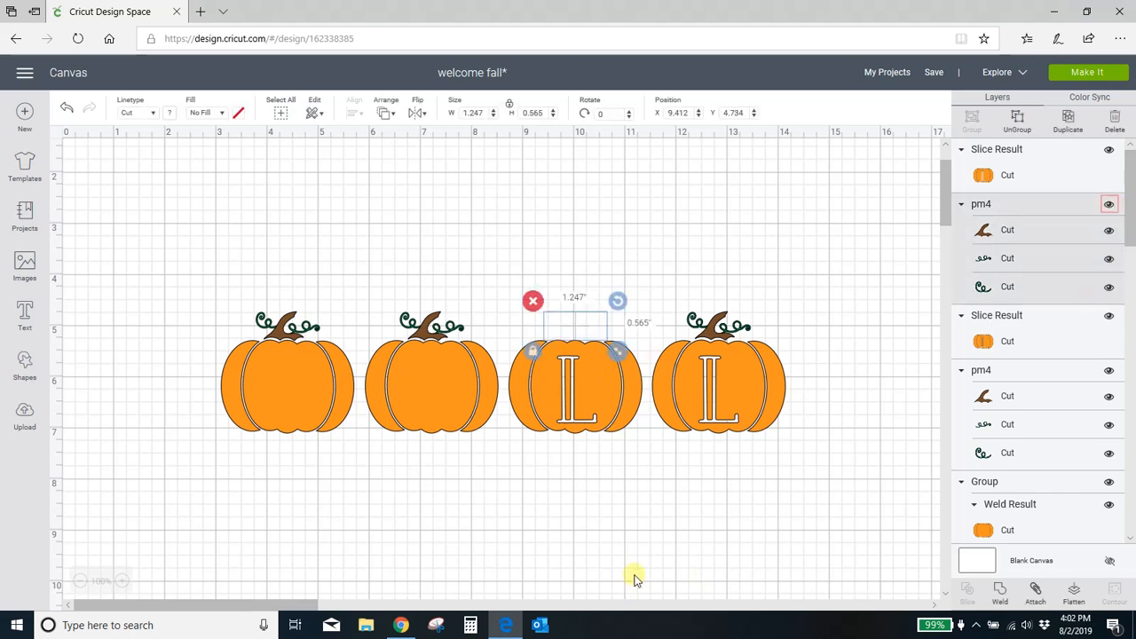
Ungroup the second pumpkin and slice the letter A out of its orange body with its stem and vines hidden
left_click(424, 399)
left_click(1017, 119)
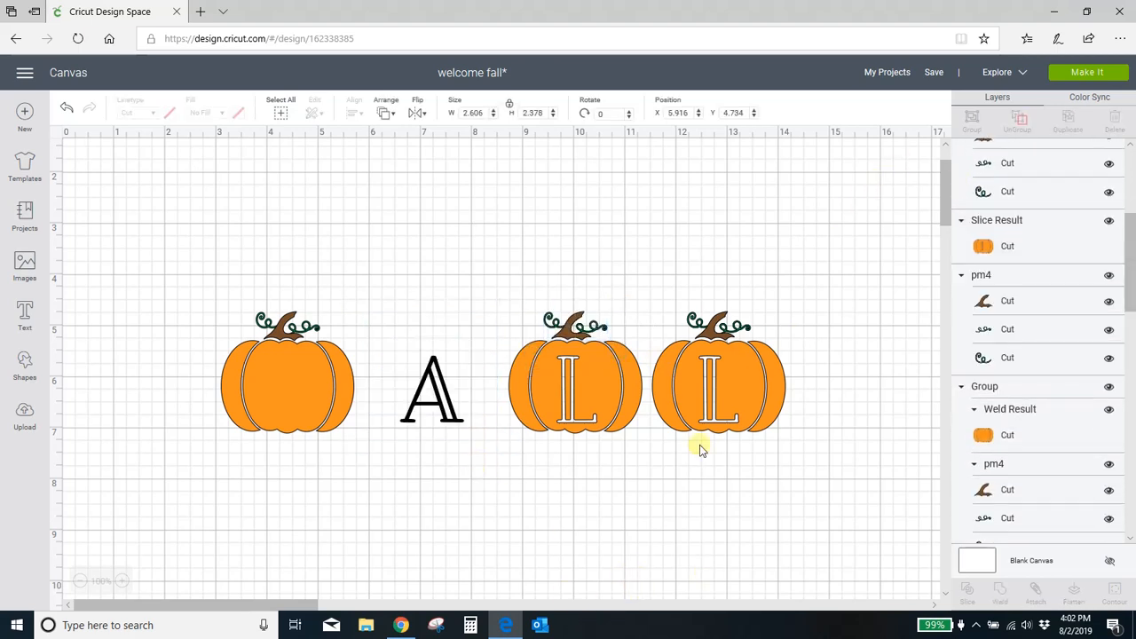
left_click(423, 330)
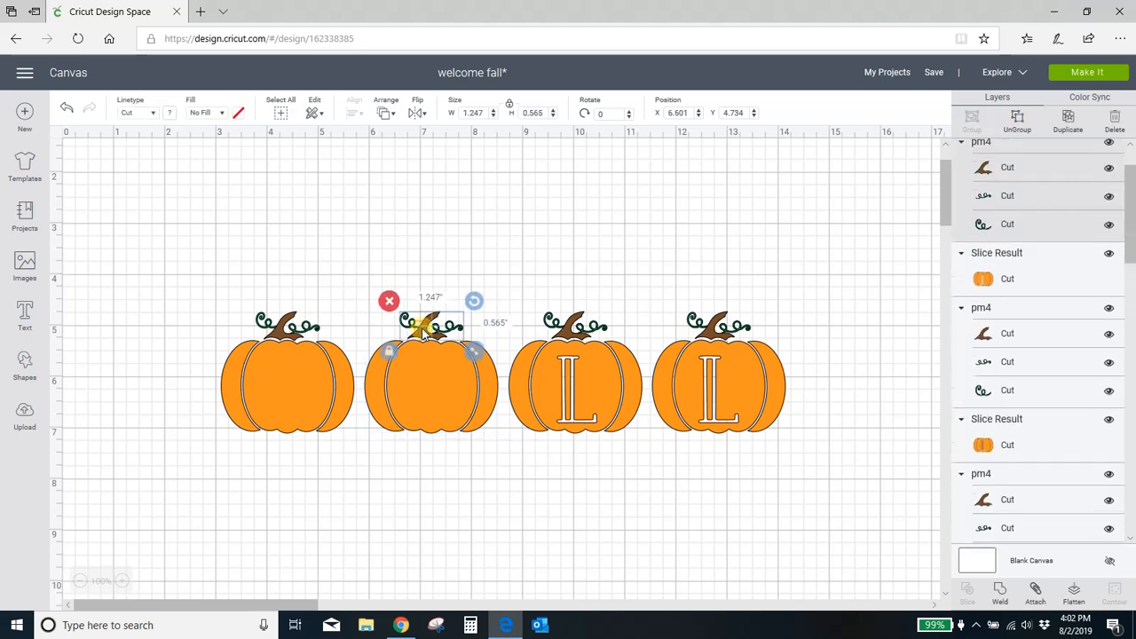
left_click(1108, 204)
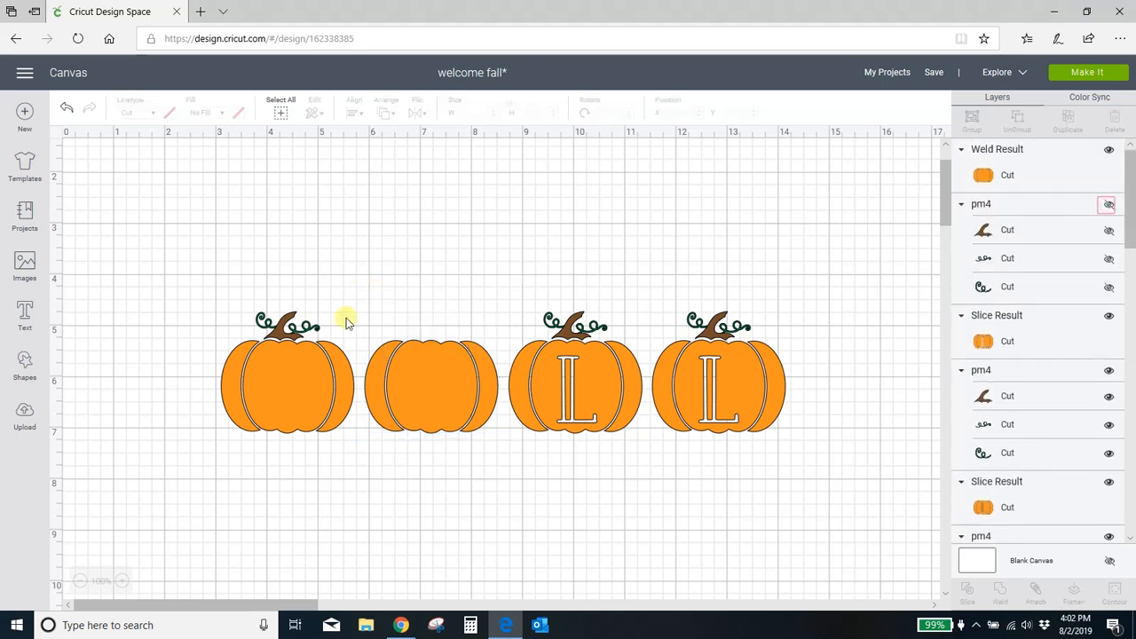
left_click_drag(363, 317, 478, 482)
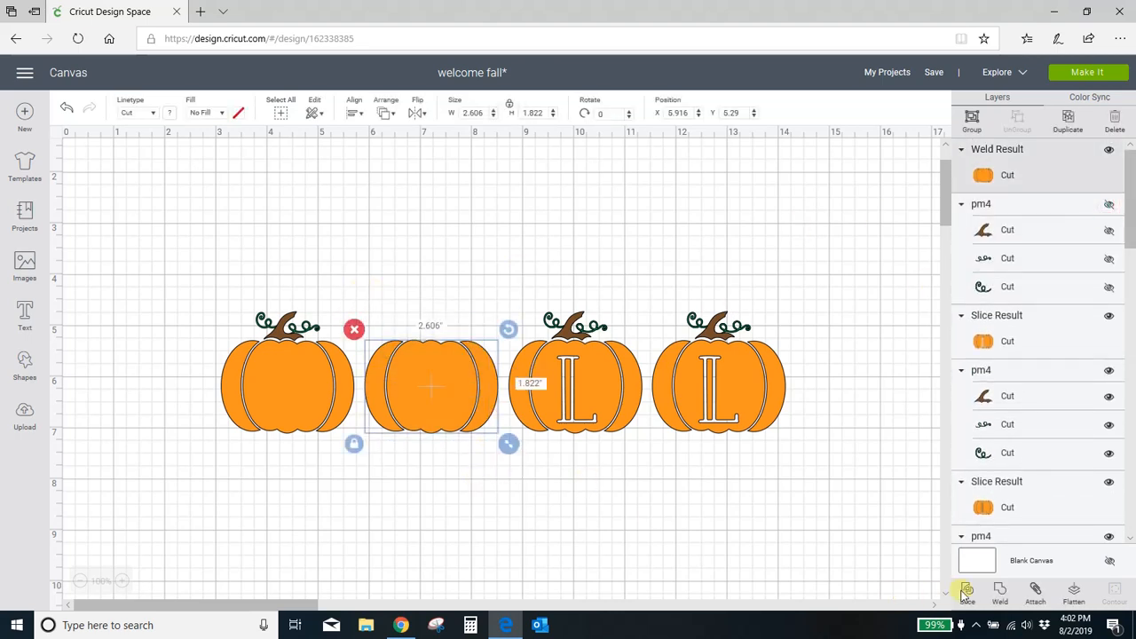
left_click(965, 587)
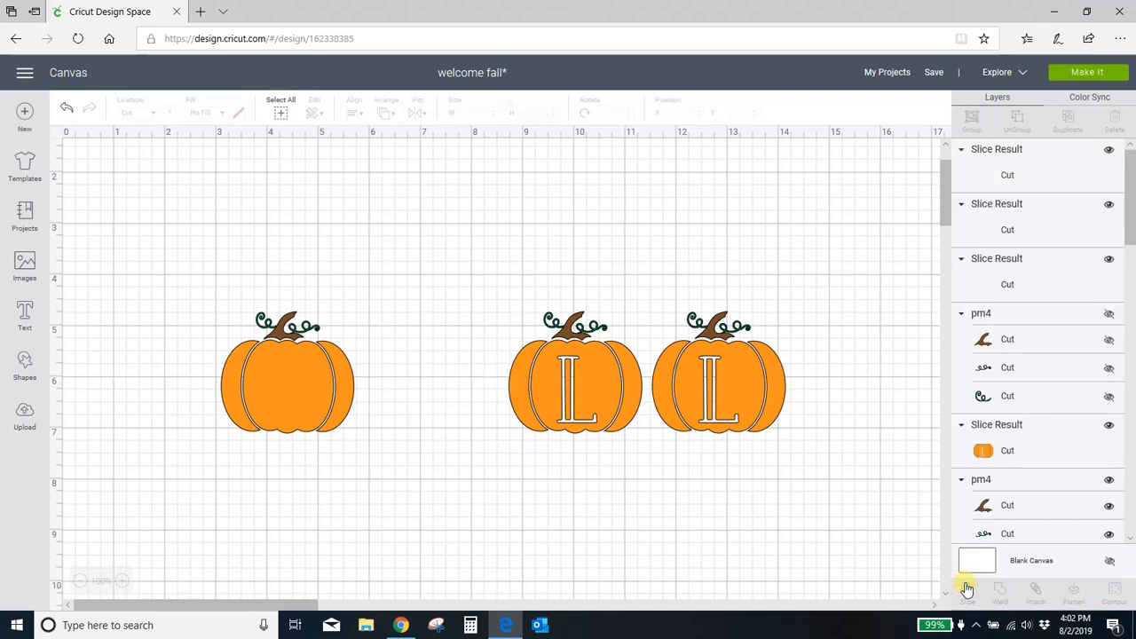
Delete the orange and black A pieces left from the slice and unhide the second pumpkin's stem and vines
left_click(1056, 178)
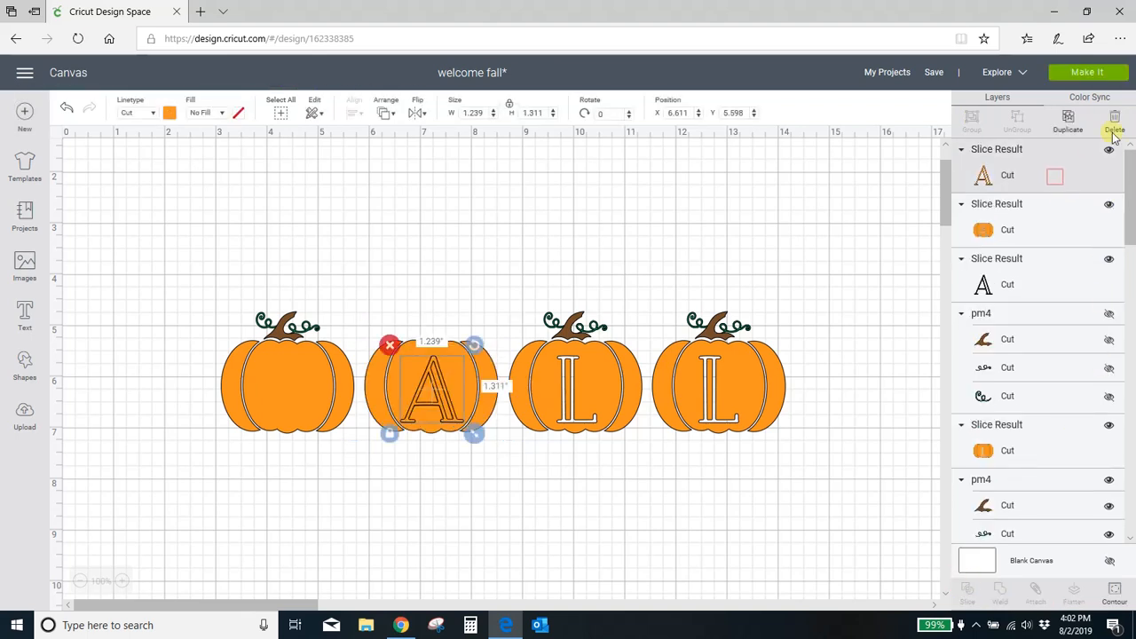
left_click(1115, 124)
left_click(1054, 232)
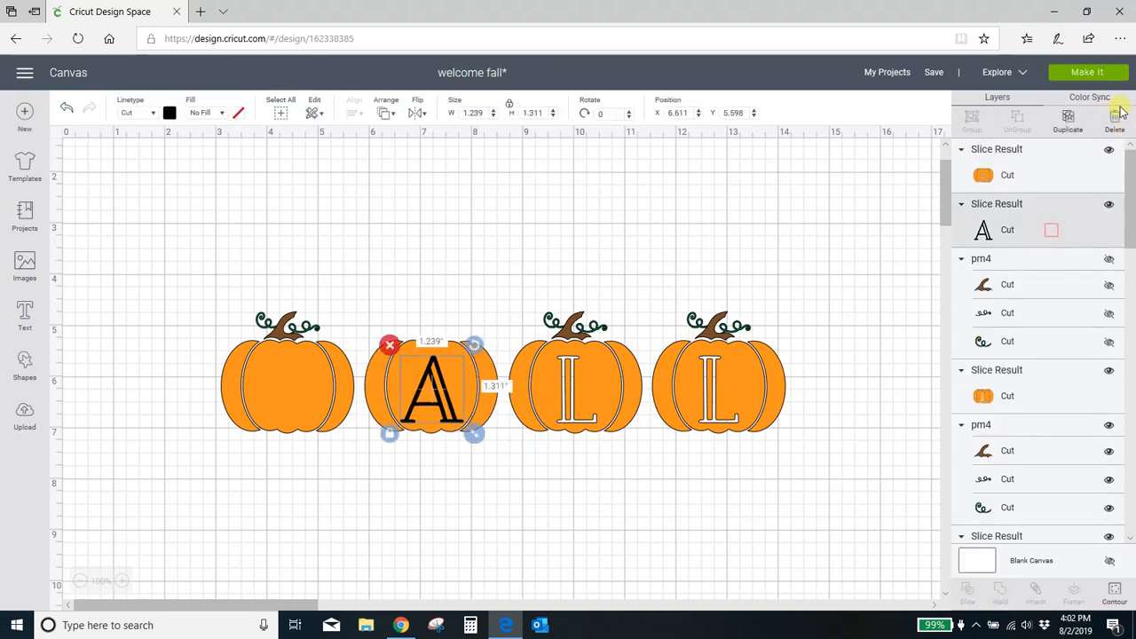
left_click(1115, 121)
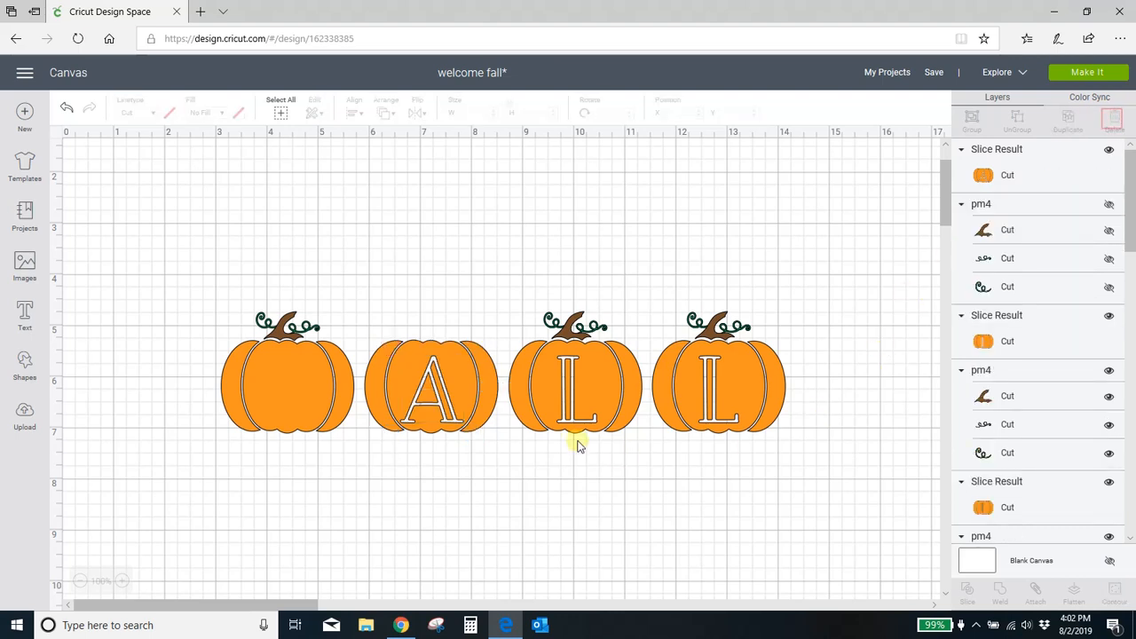
left_click(1107, 206)
Ungroup the first pumpkin and slice the letter F out of its orange body with its stem and vines hidden
left_click(282, 374)
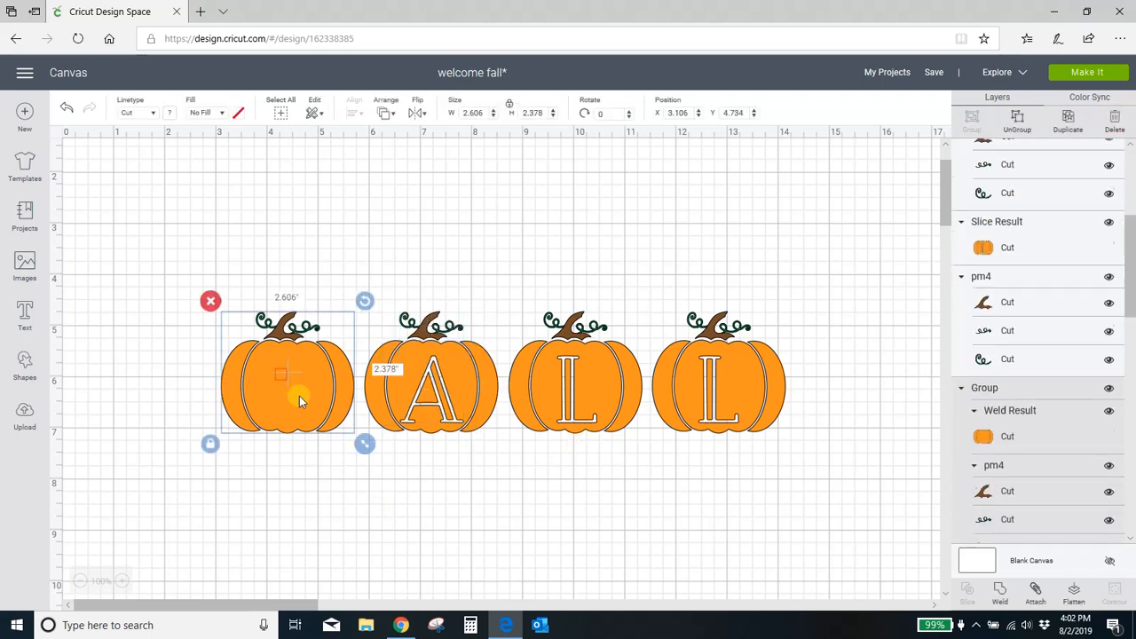
left_click(1017, 118)
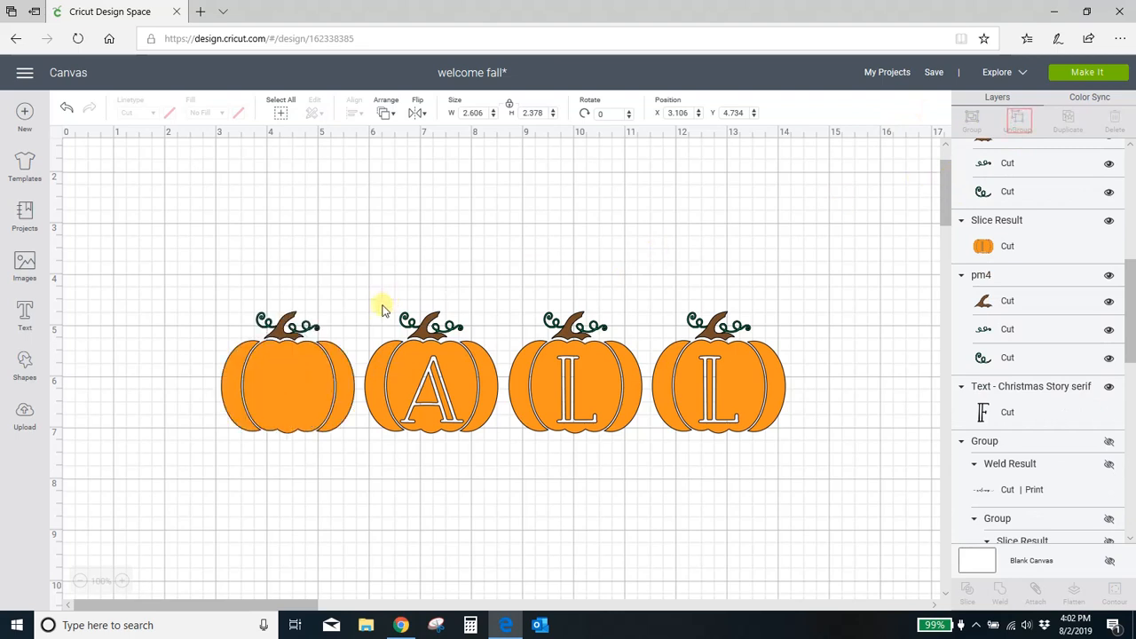
left_click(284, 324)
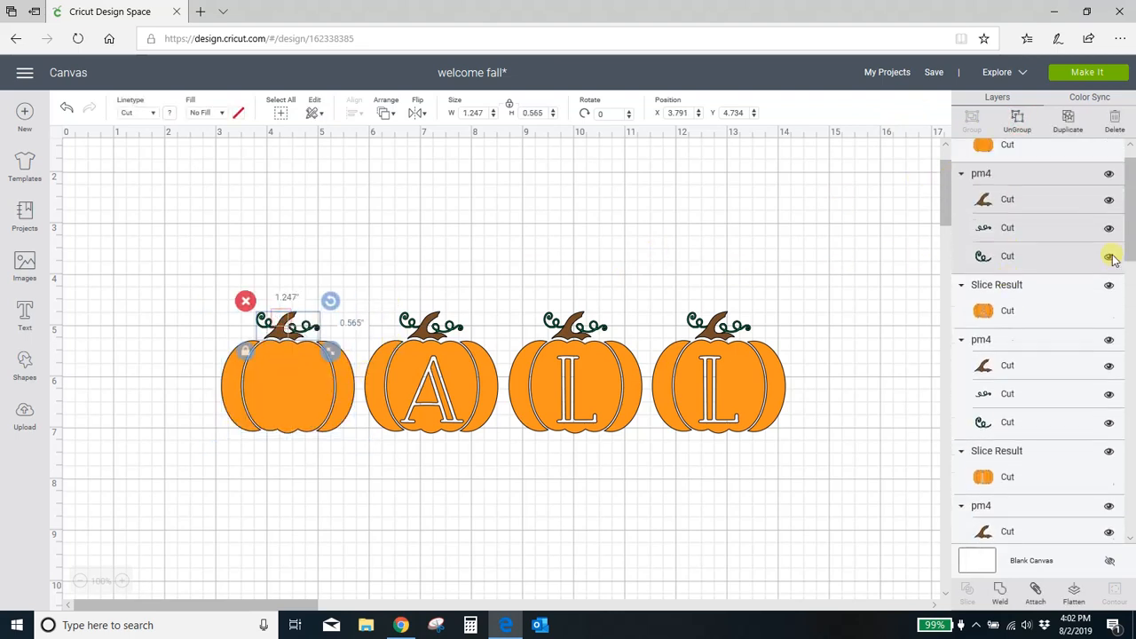
scroll(1113, 258, "up", 1)
left_click(1108, 207)
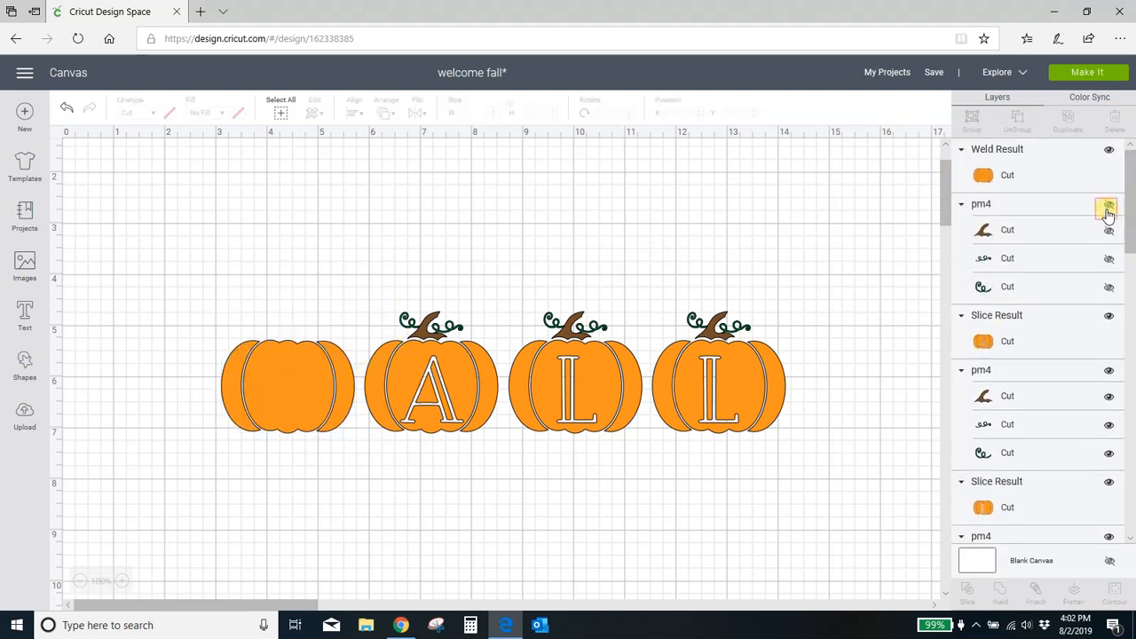
left_click_drag(197, 313, 340, 450)
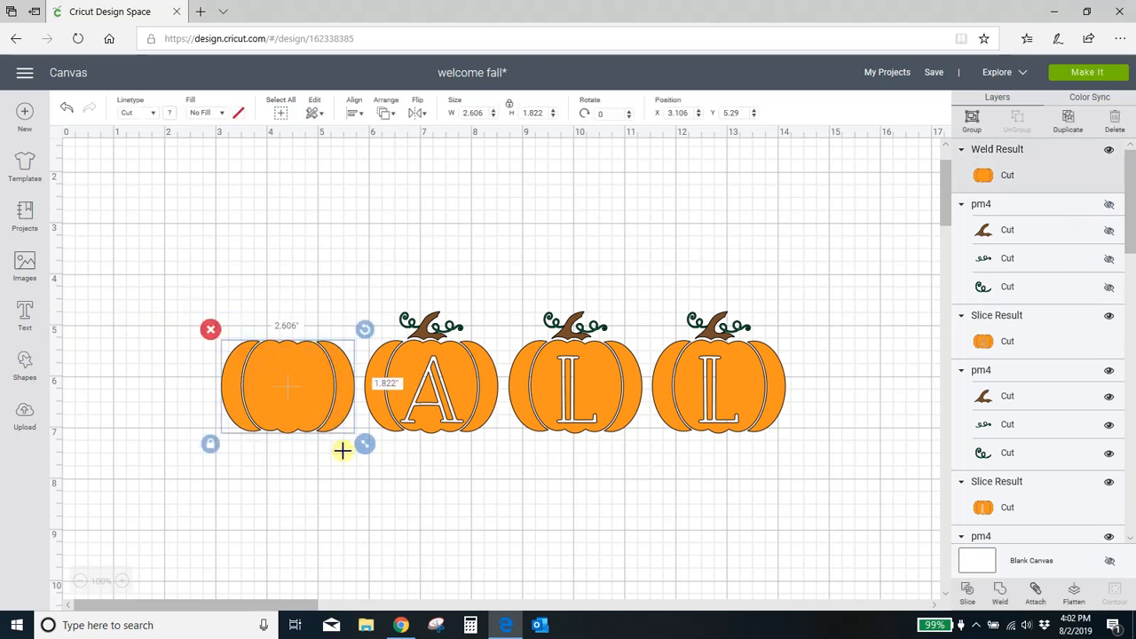
left_click(967, 593)
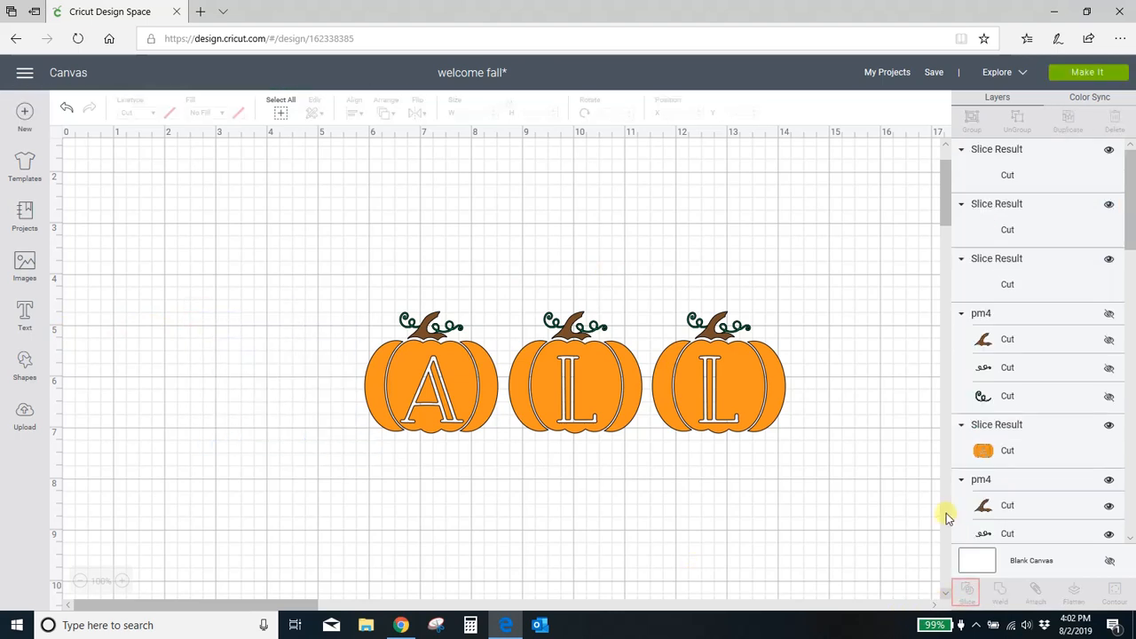
Delete the orange and black F pieces left from the slice and unhide the first pumpkin's stem and vines
left_click(1038, 184)
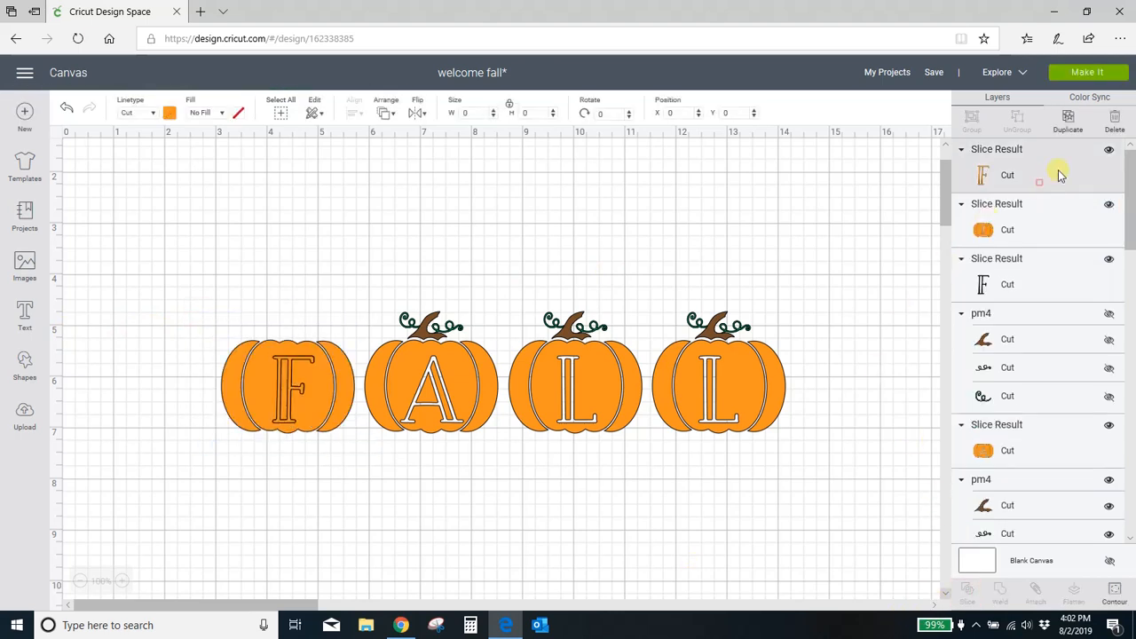
left_click(1115, 120)
left_click(1053, 220)
left_click(1115, 120)
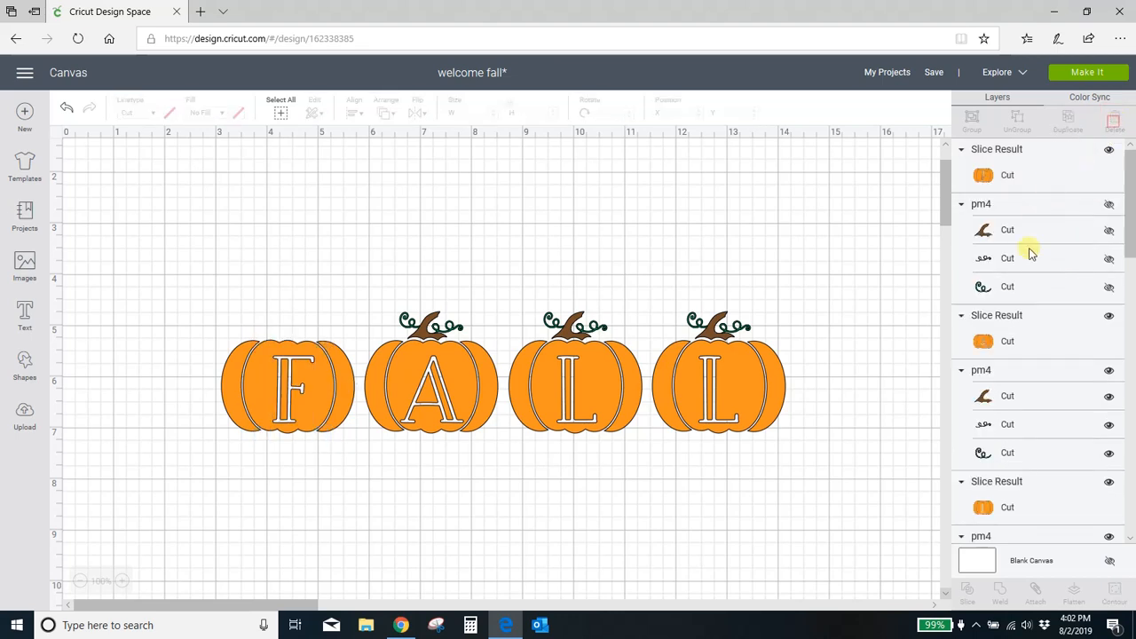
left_click(1108, 204)
left_click(1064, 229)
left_click_drag(216, 251, 810, 494)
left_click(820, 515)
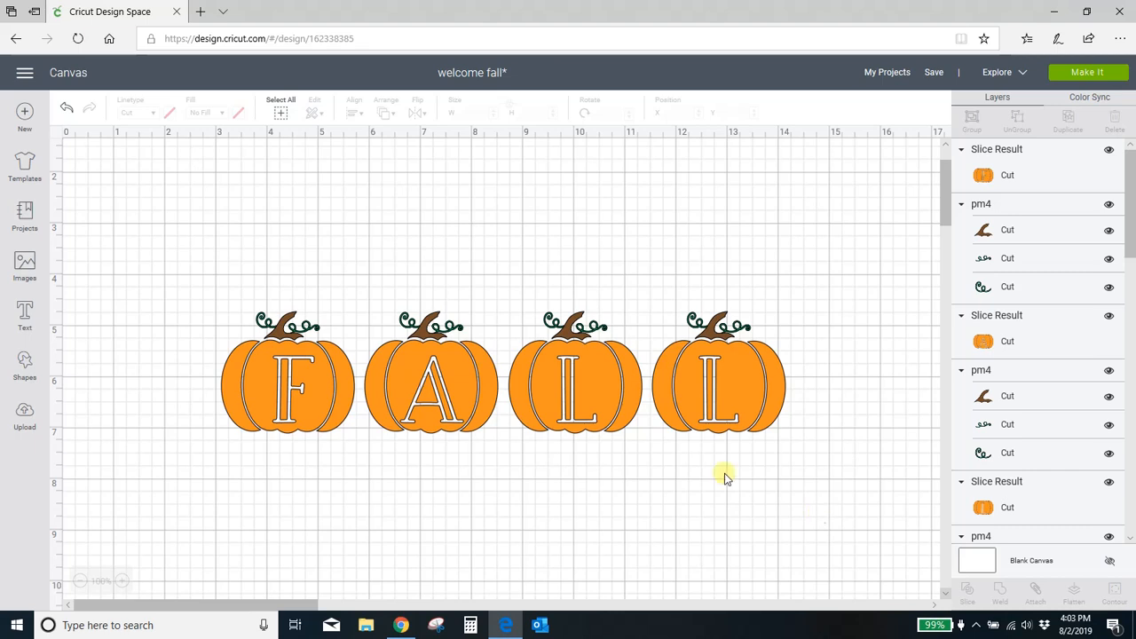
Switch to Chrome and search Google for "fall colors palette" in a new tab
left_click(402, 626)
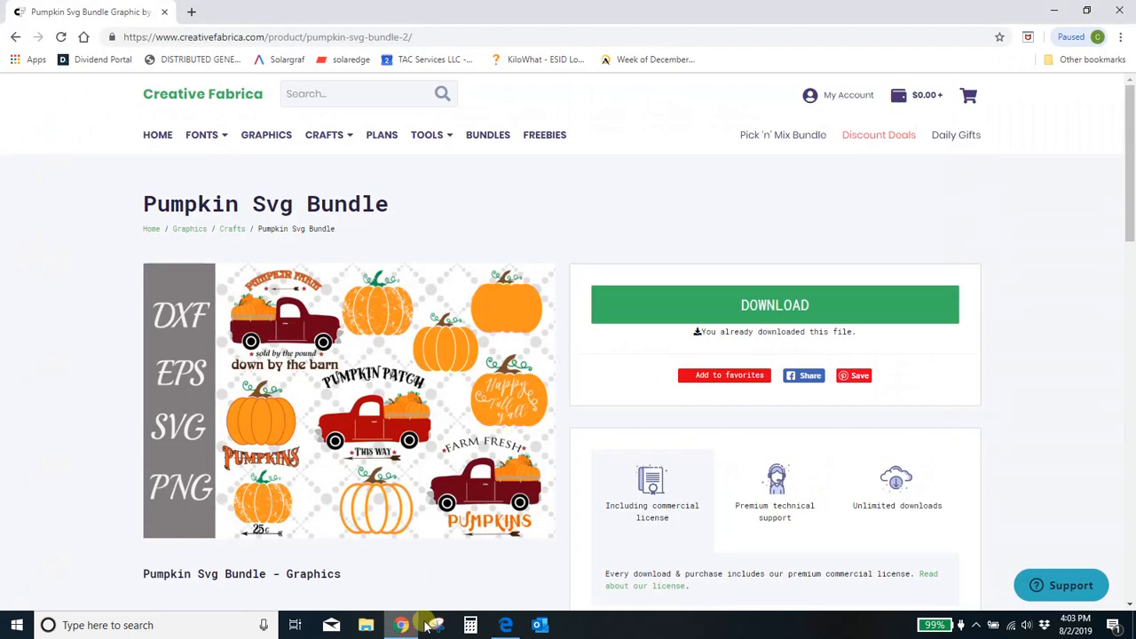
left_click(191, 14)
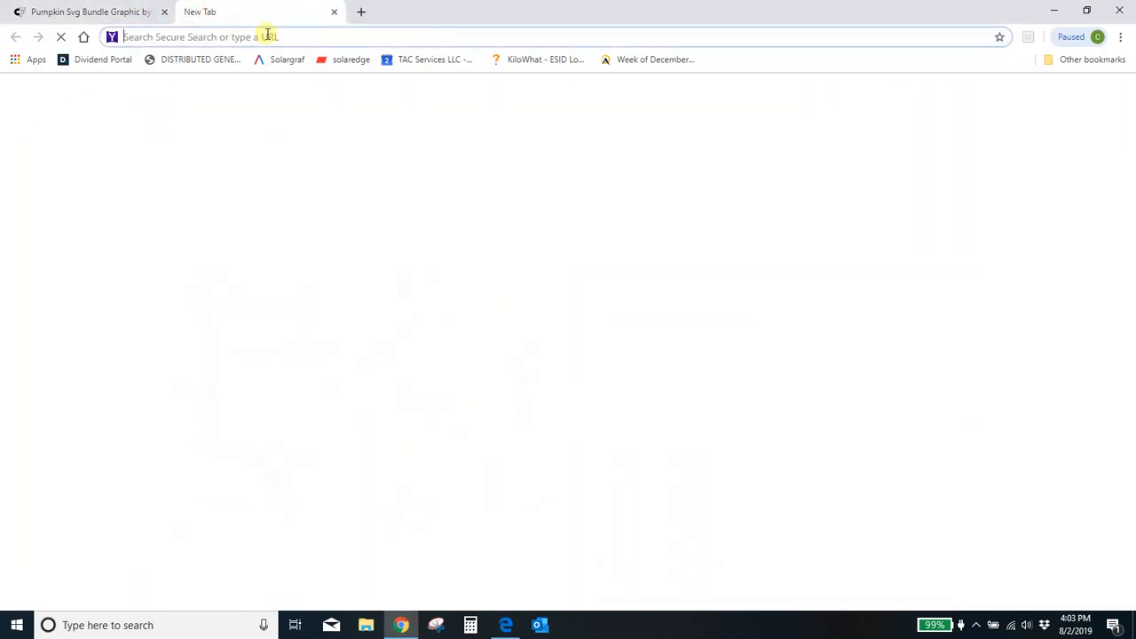
left_click(612, 267)
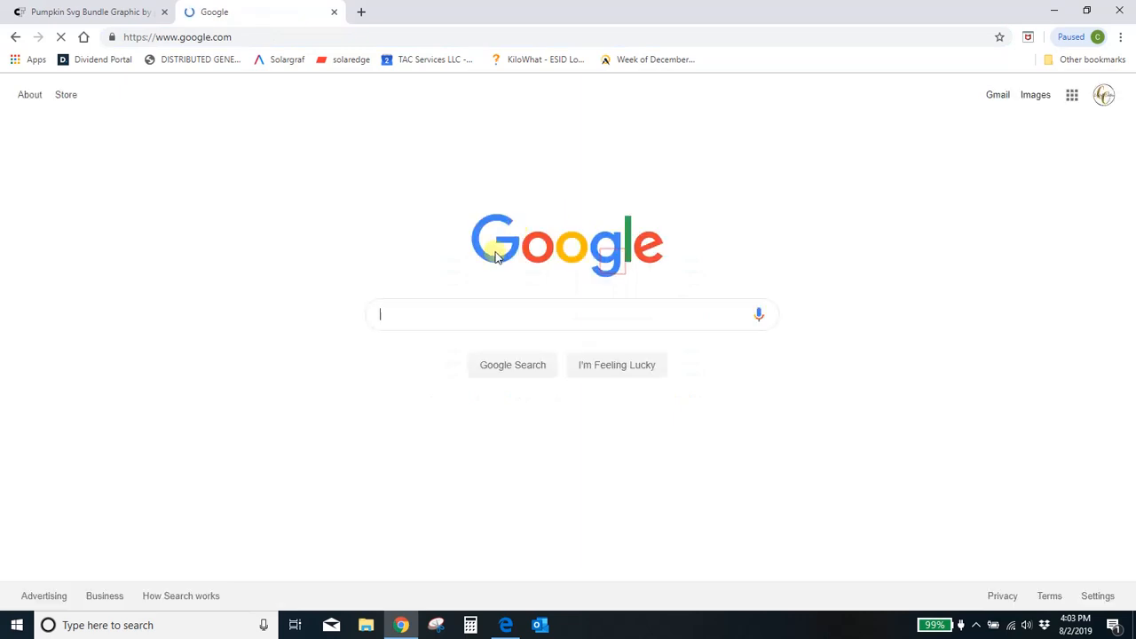
type("fa")
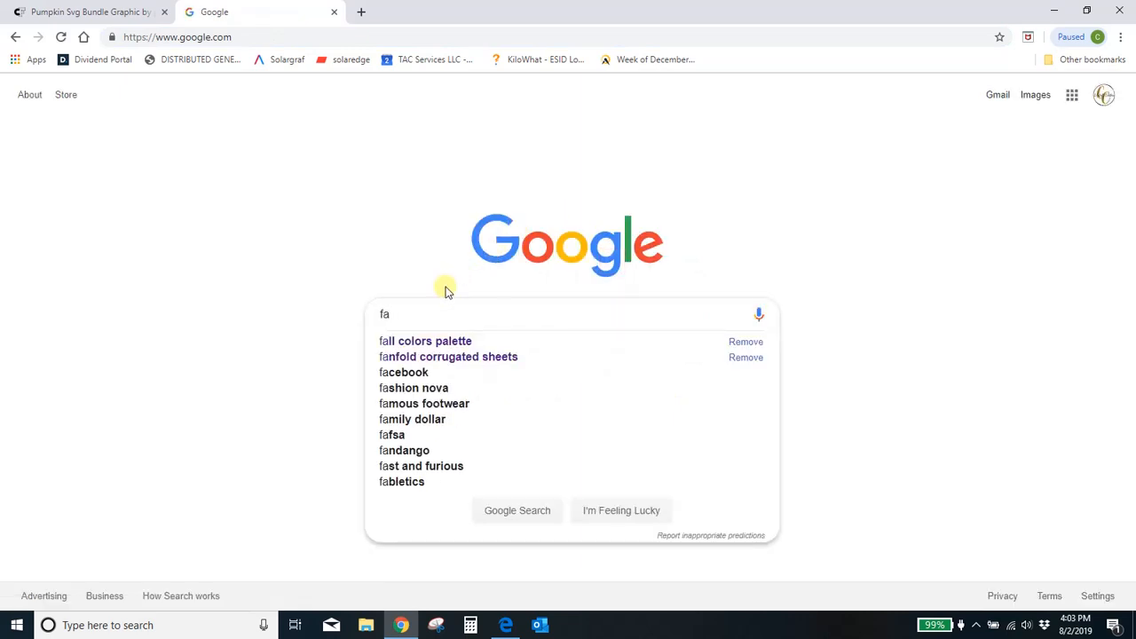
left_click(434, 341)
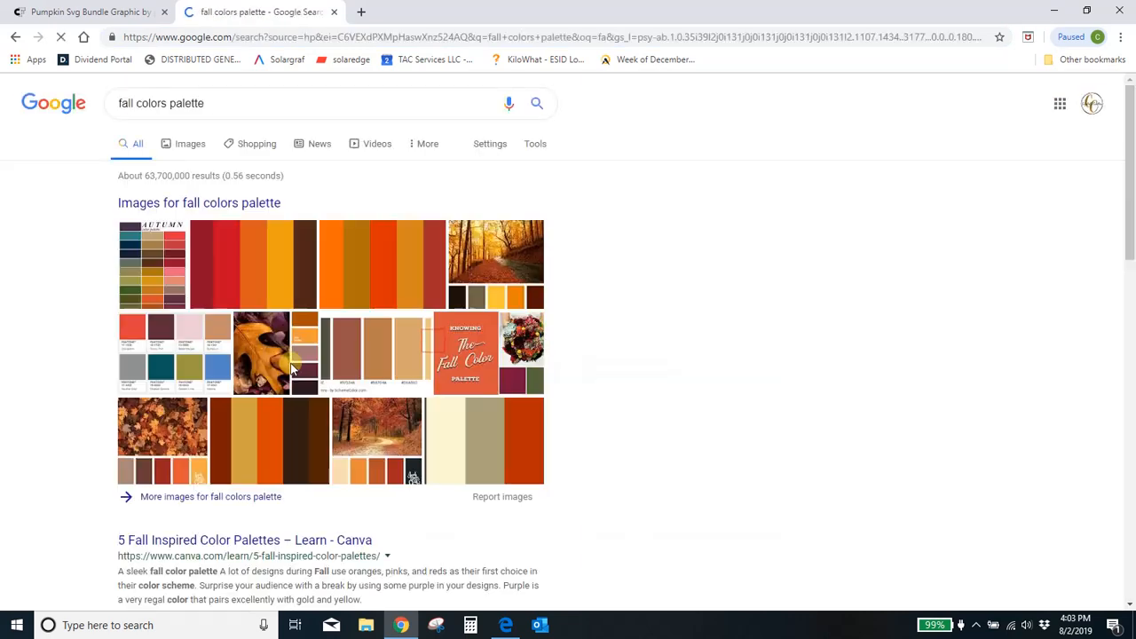
Browse the image results for fall colors palettes and open SchemeColor's "Fabulous Color Palettes For Fall Season" image
left_click(254, 204)
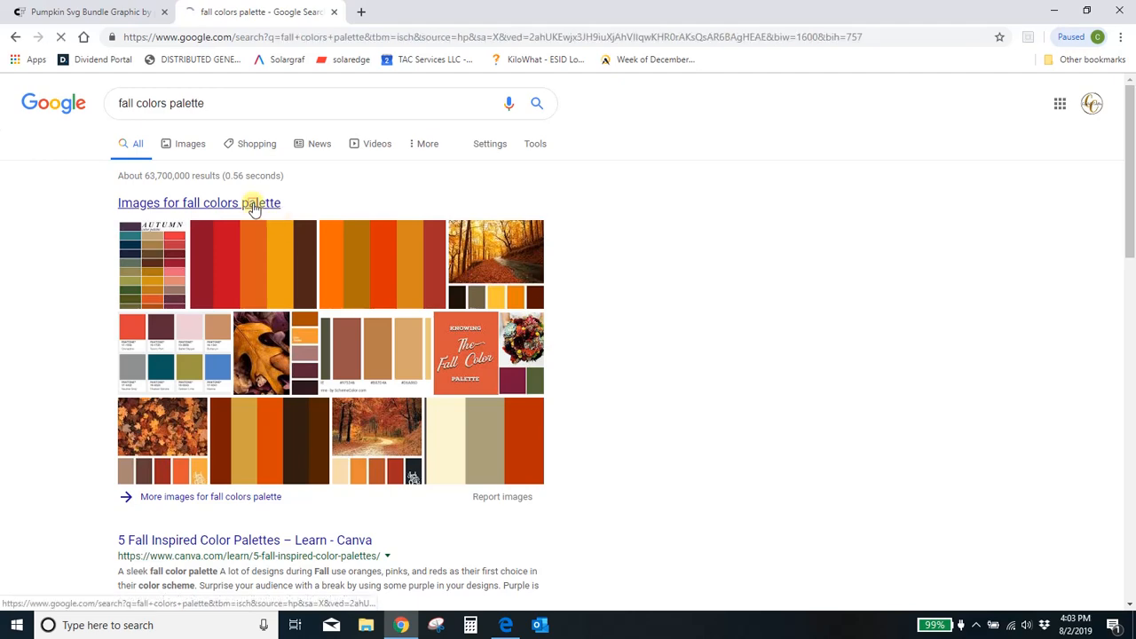
scroll(545, 355, "down", 1)
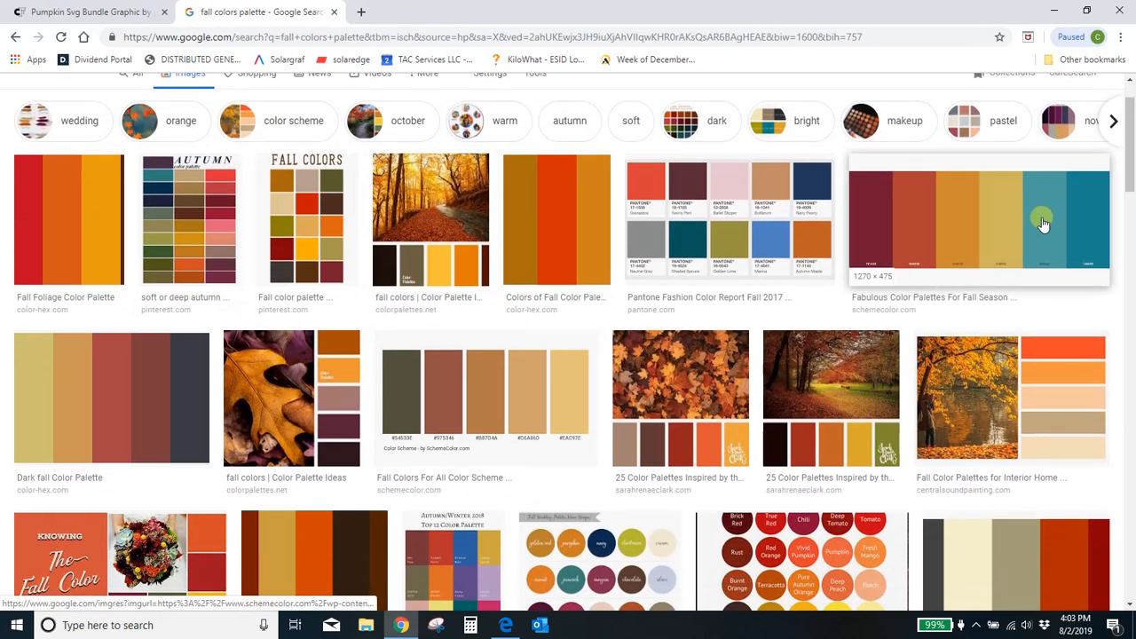
left_click(1042, 222)
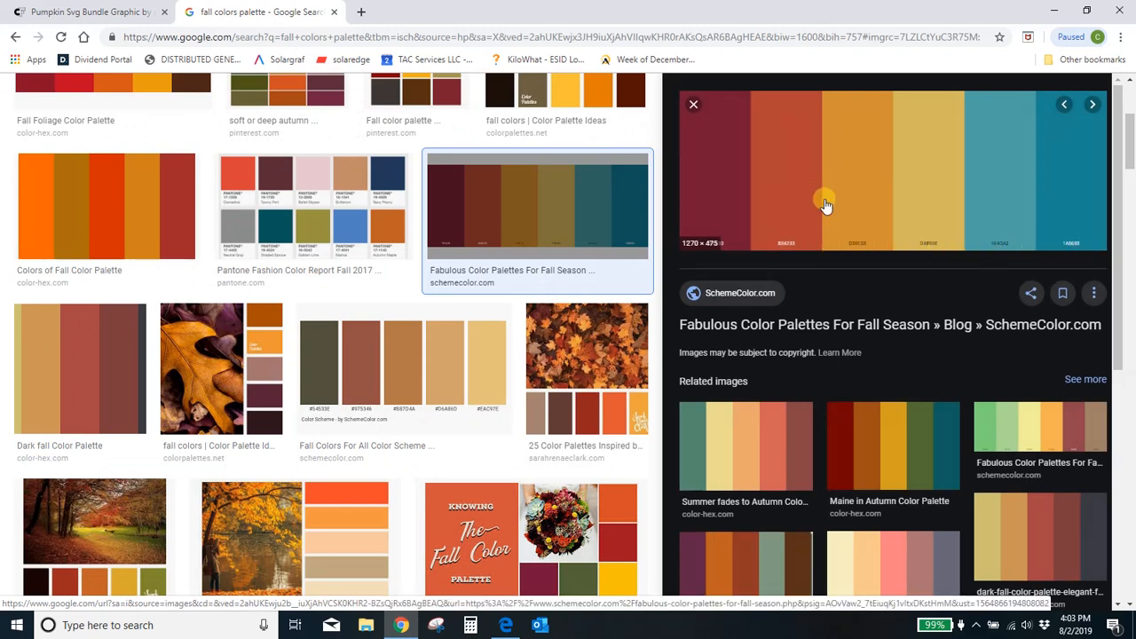
Open SchemeColor's fall palettes page and find the Cool Autumn palette with its hex codes
left_click(901, 183)
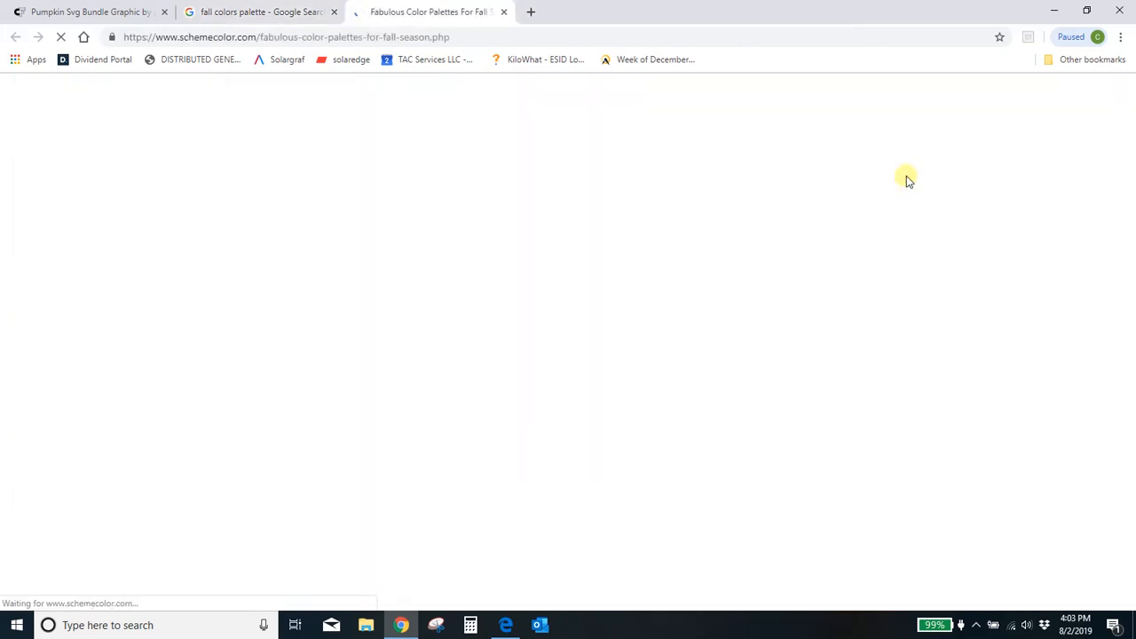
scroll(740, 275, "down", 1)
scroll(740, 276, "down", 15)
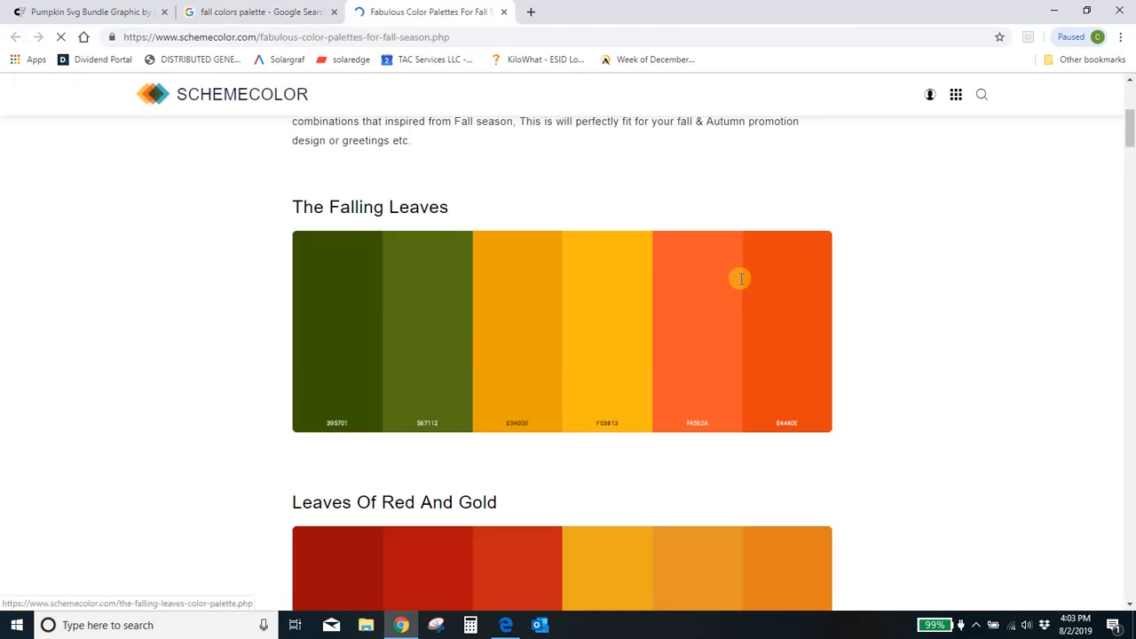
scroll(742, 288, "down", 13)
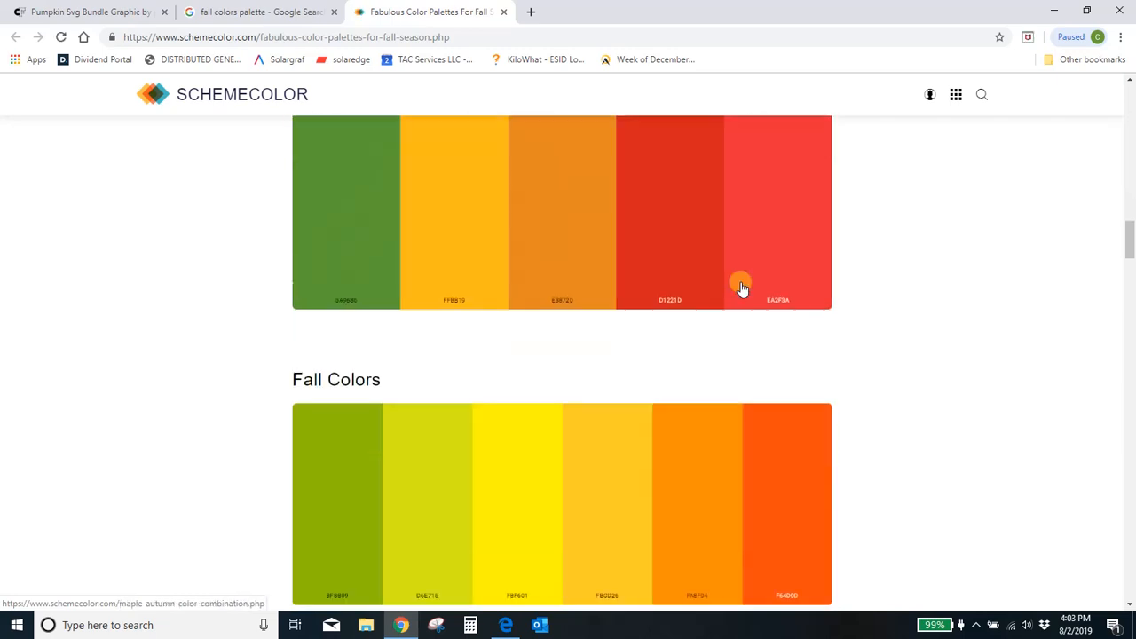
scroll(742, 288, "down", 15)
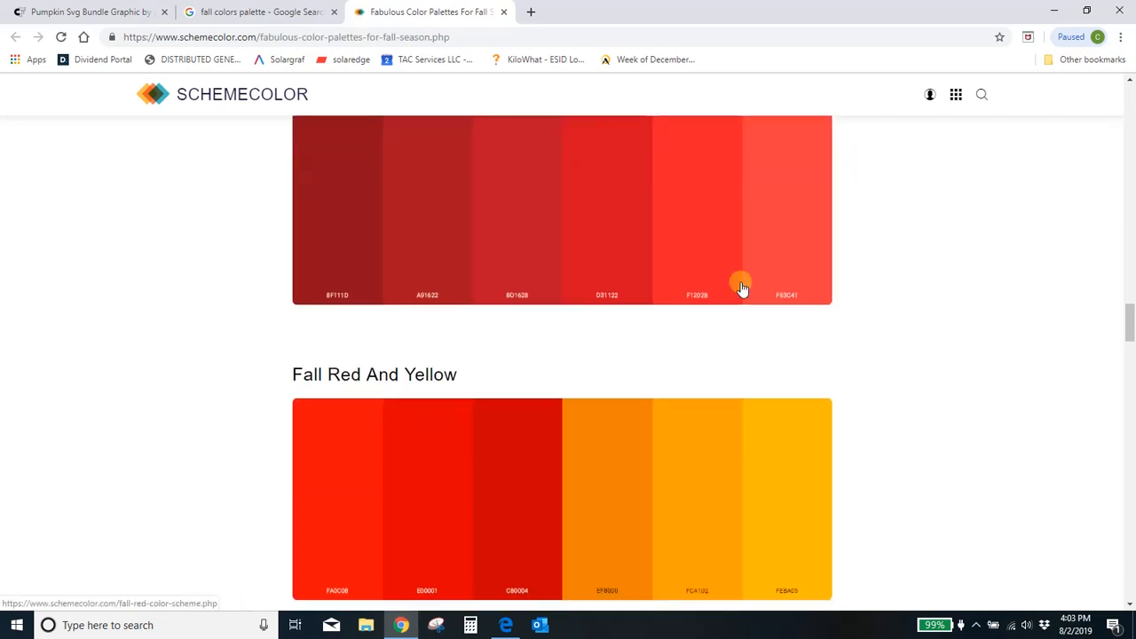
scroll(742, 289, "down", 10)
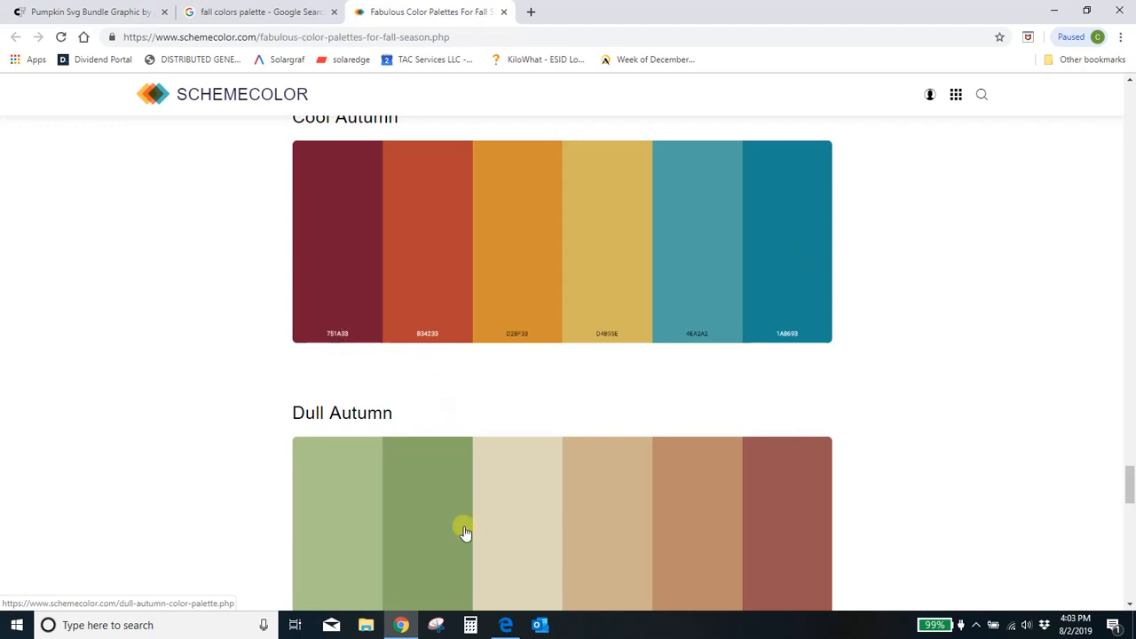
Switch back to Cricut Design Space and set the F pumpkin body's cut color to #751A33
left_click(505, 625)
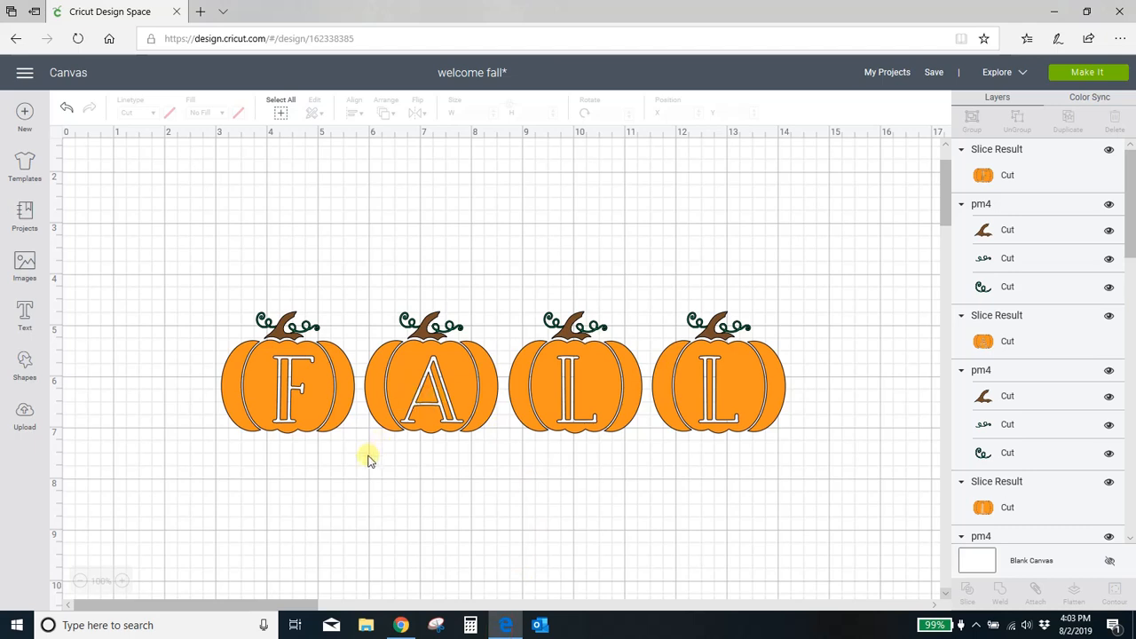
left_click(323, 389)
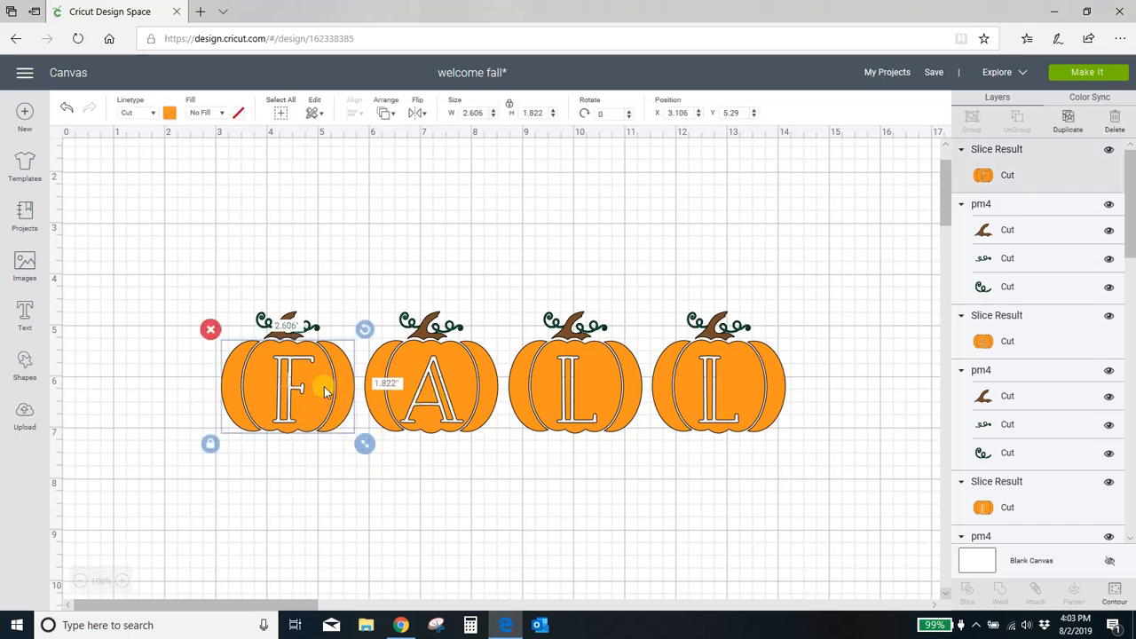
left_click(168, 112)
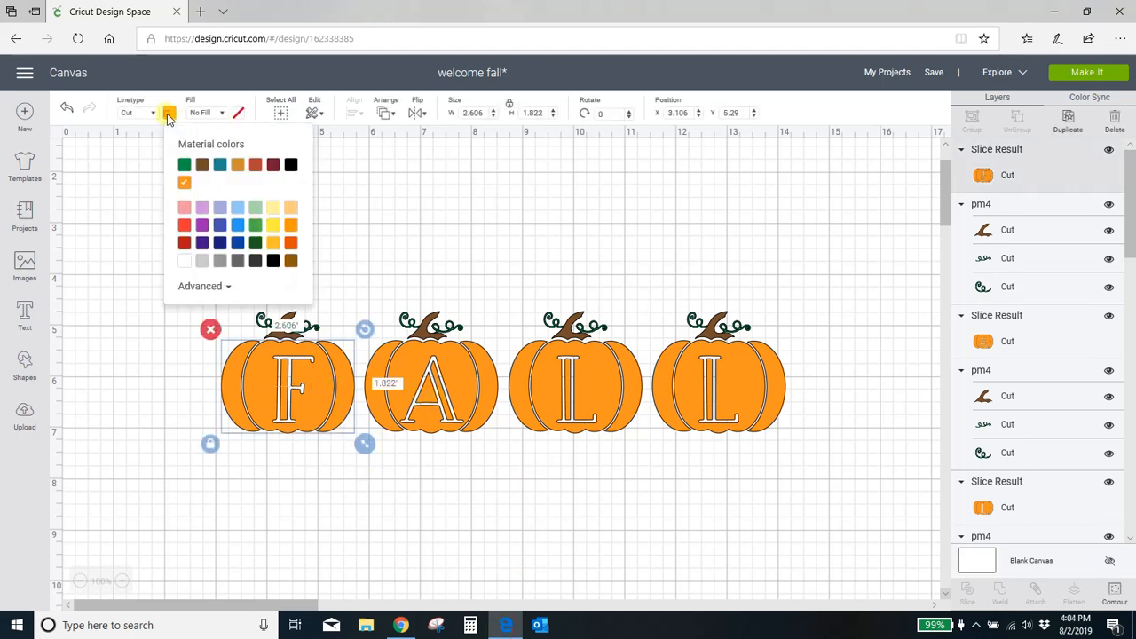
left_click(203, 288)
left_click(233, 427)
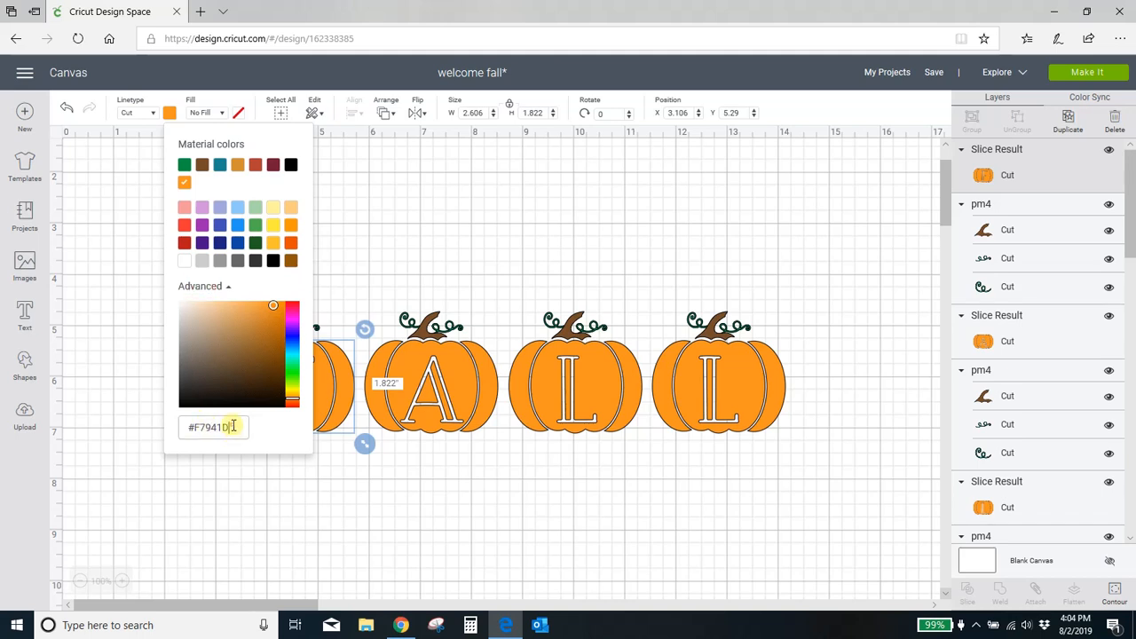
key("BackSpace")
key("BackSpace")
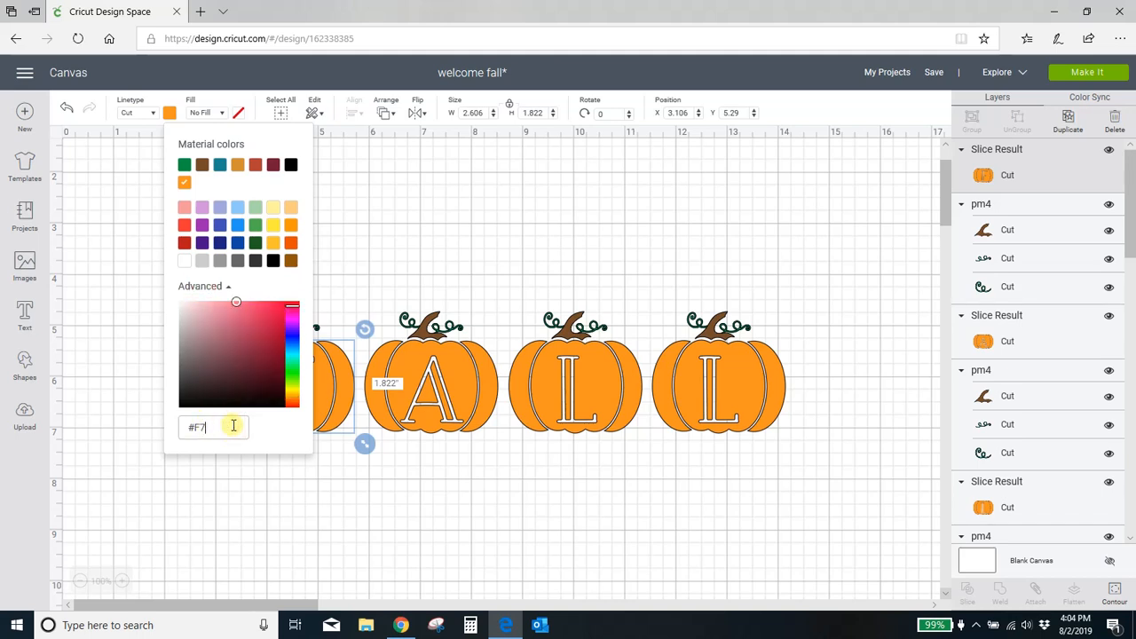
type("751A33")
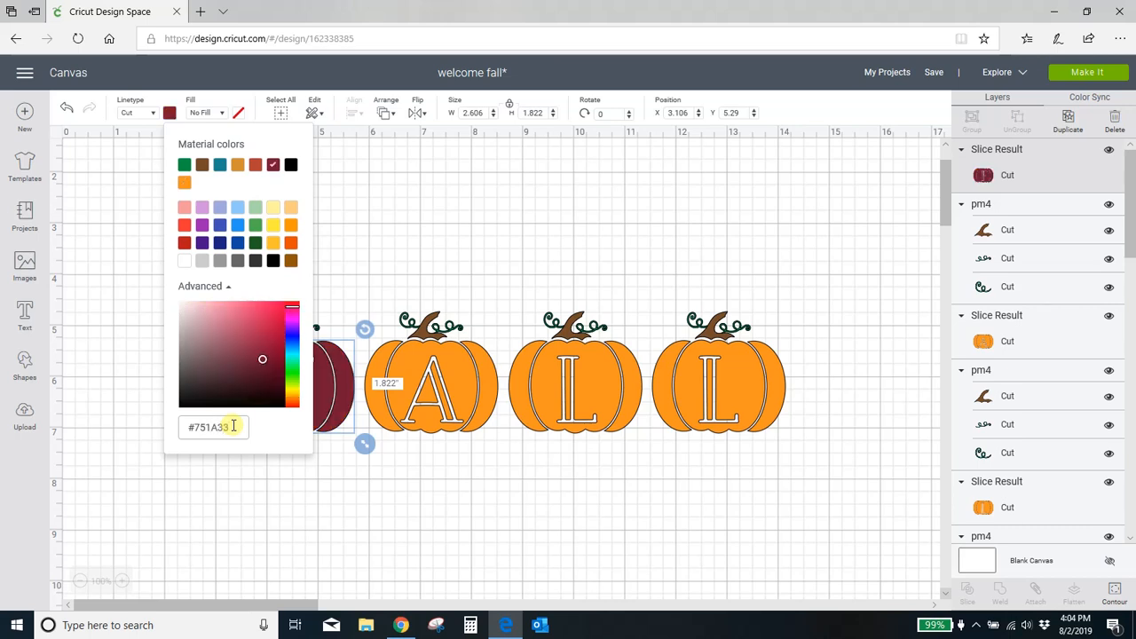
left_click(388, 188)
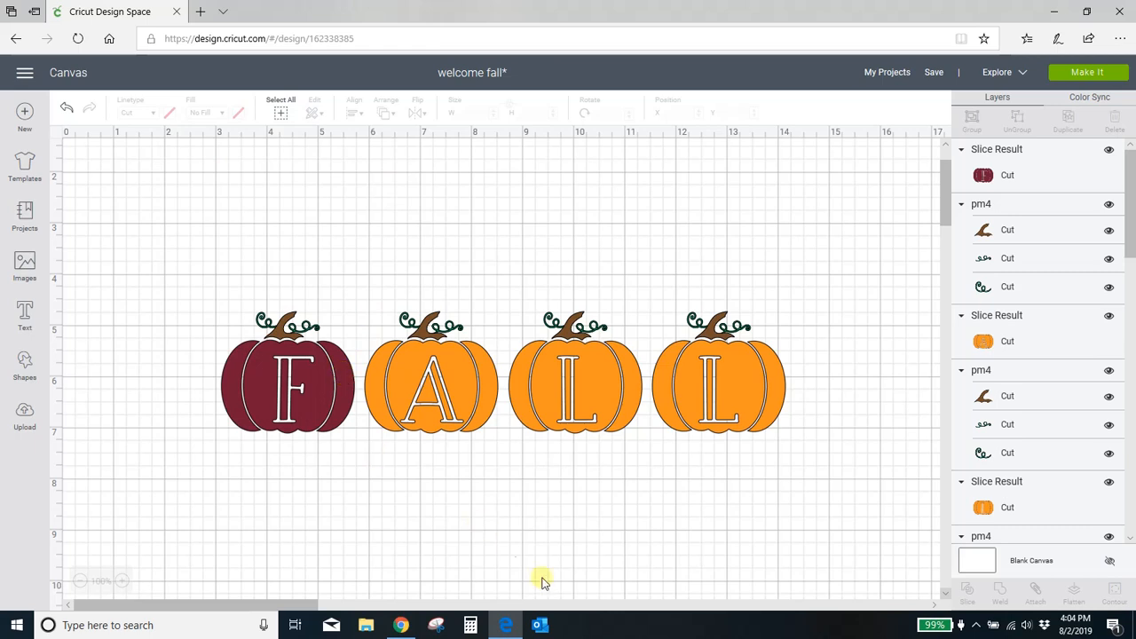
Check the Cool Autumn palette's second hex code in Chrome and return to the Cricut Design Space canvas
left_click(402, 625)
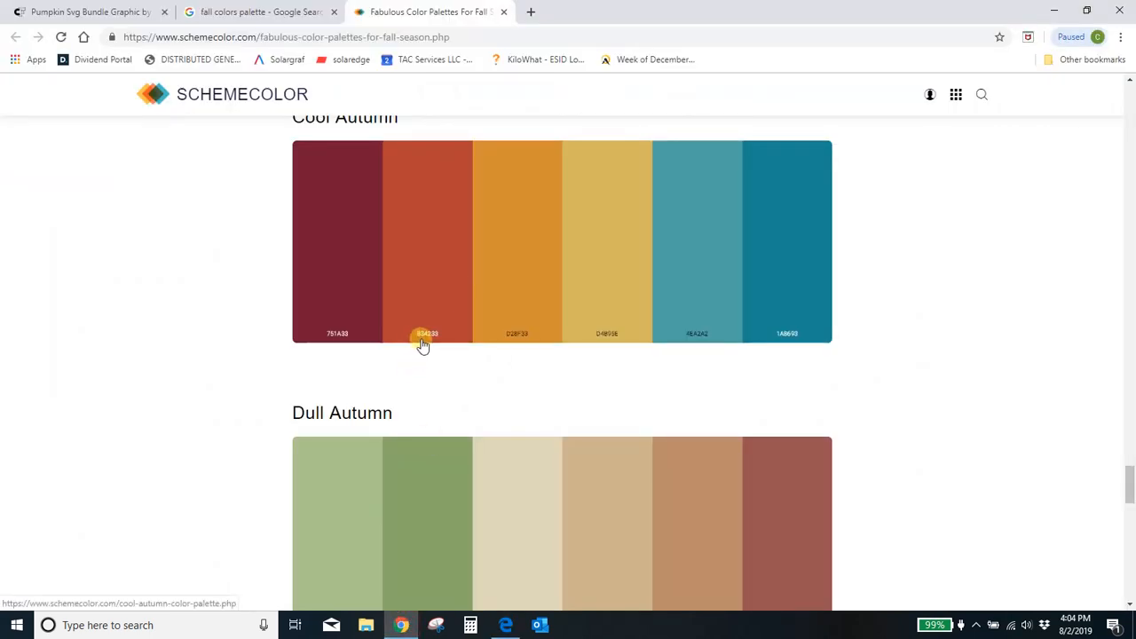
left_click(505, 625)
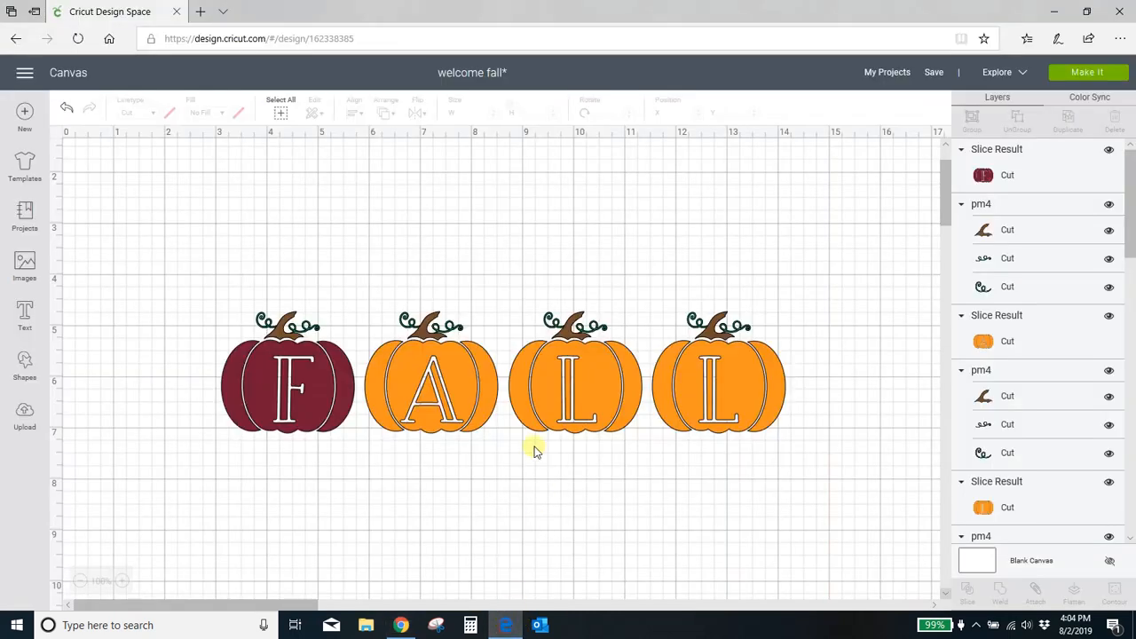
left_click(473, 386)
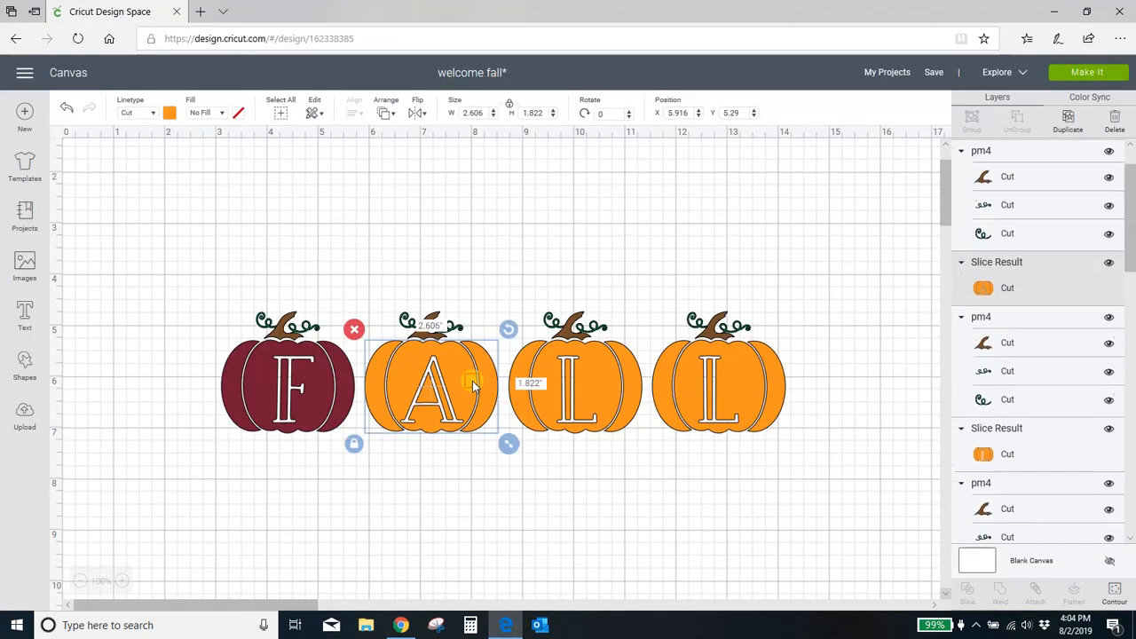
left_click(170, 114)
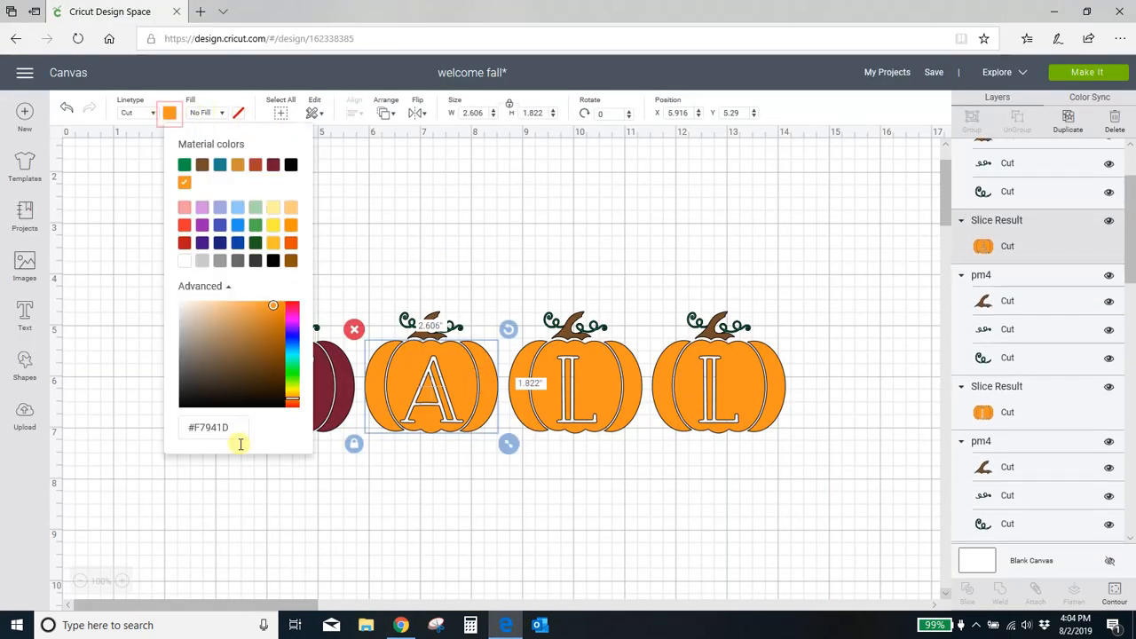
left_click_drag(241, 429, 175, 425)
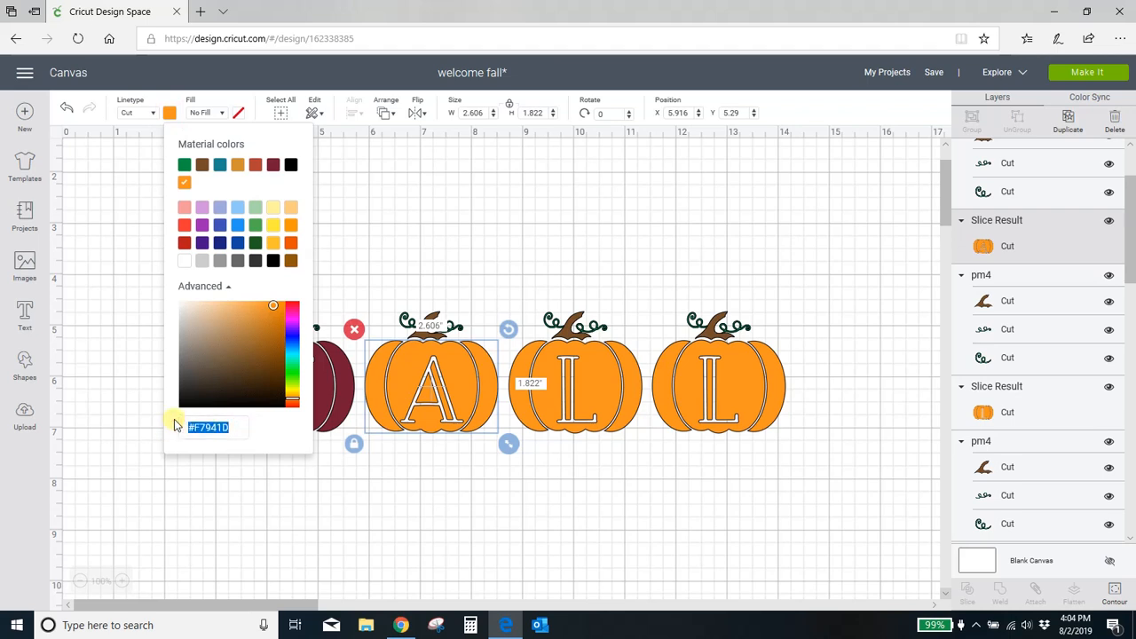
key("Delete")
left_click(506, 184)
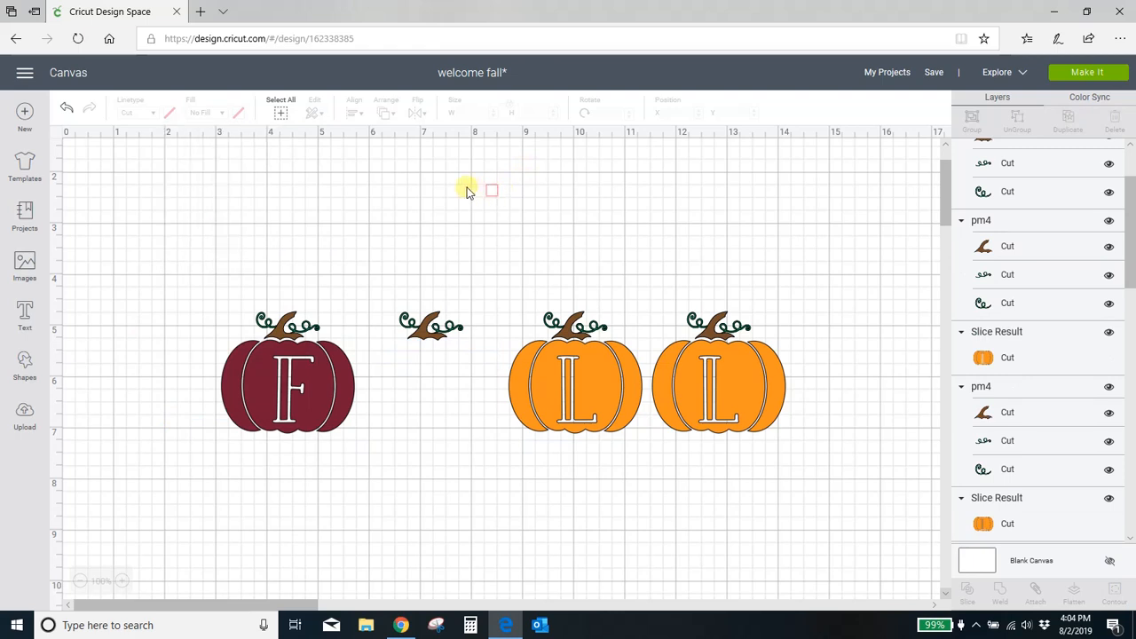
left_click(67, 110)
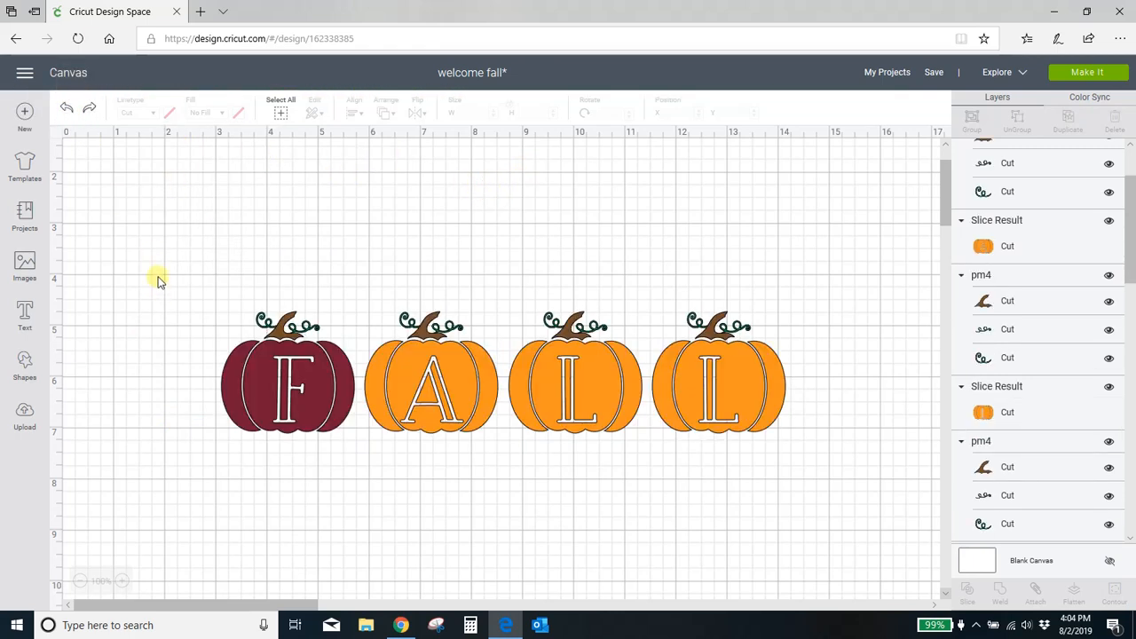
Set the A pumpkin body's cut color to the custom hex value #B34233
left_click(404, 360)
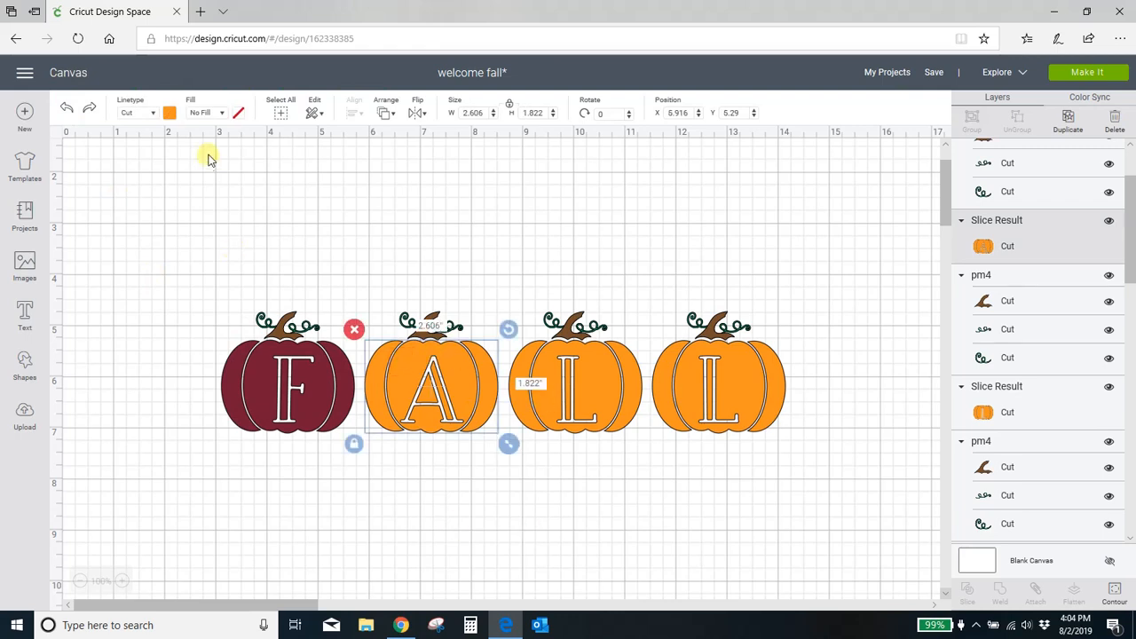
left_click(169, 113)
left_click(235, 425)
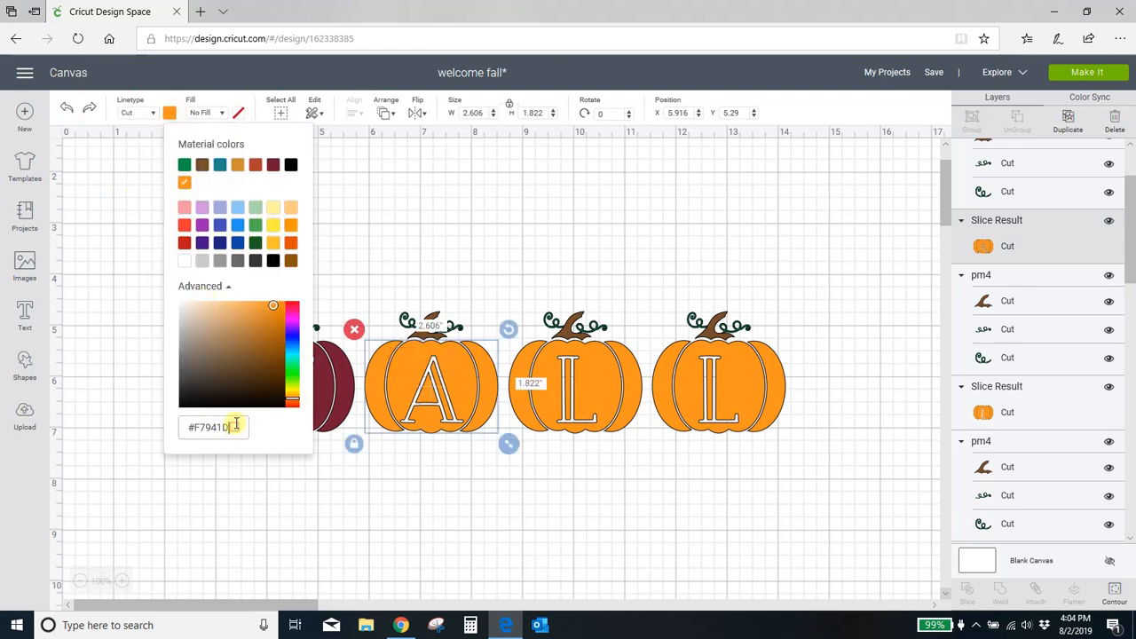
key("BackSpace")
key("BackSpace")
key("BackSpace")
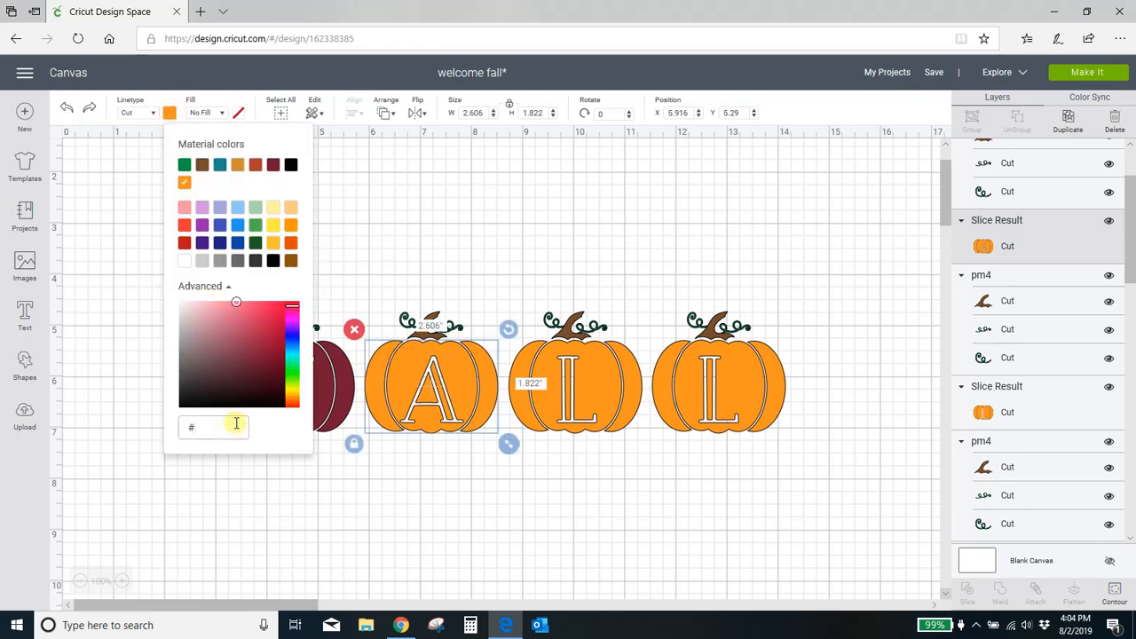
type("B34233")
key("Return")
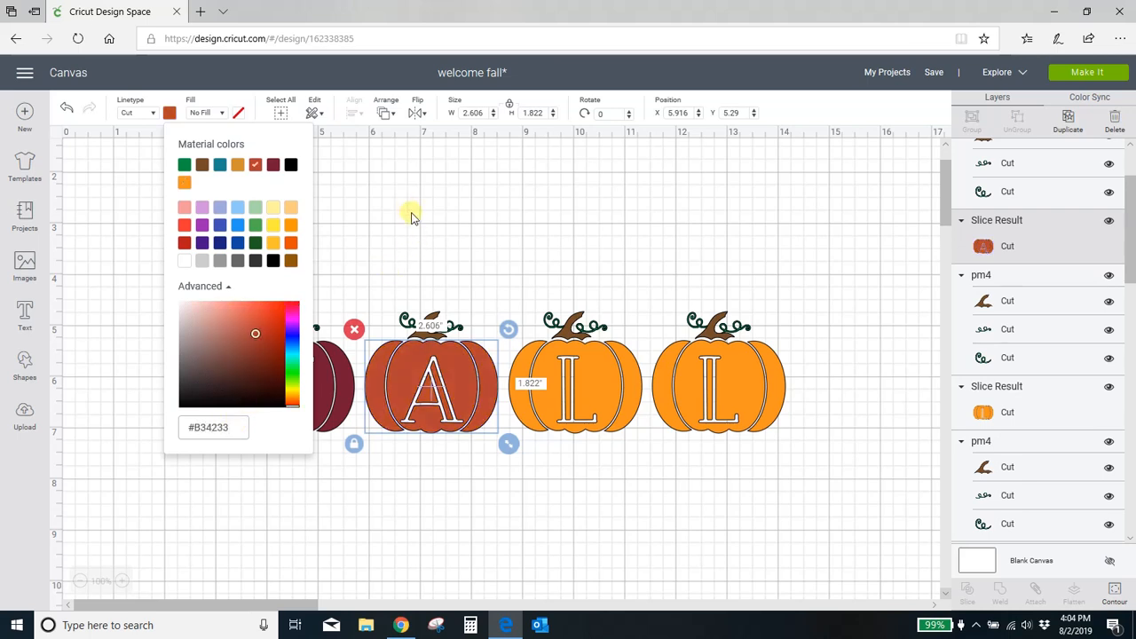
left_click(444, 190)
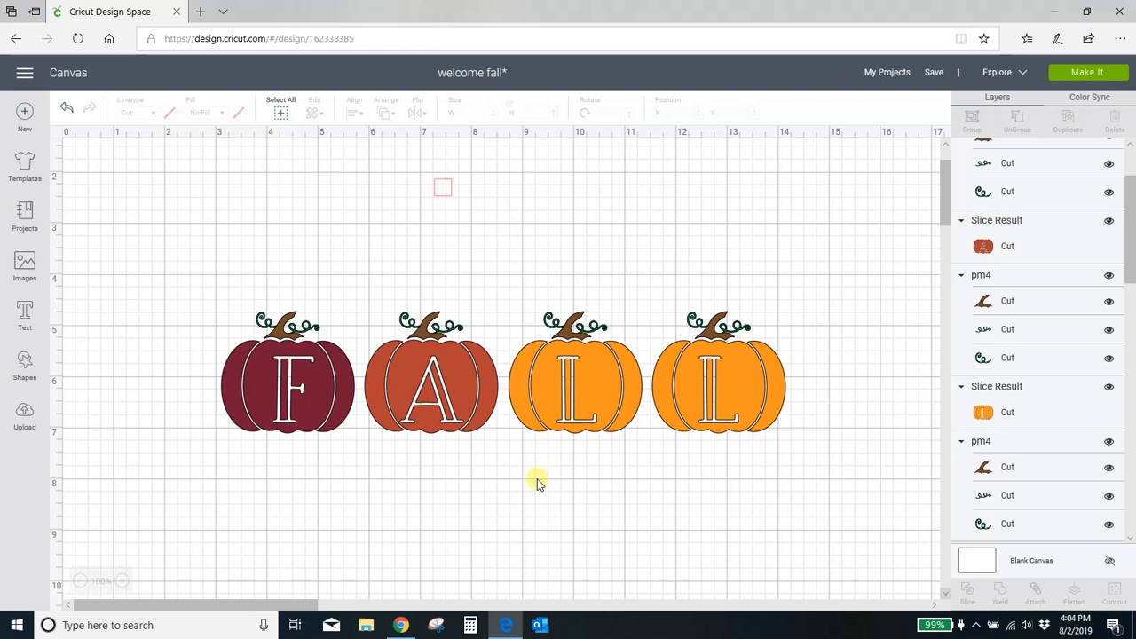
Check the Cool Autumn palette's third color in Chrome and set the first L pumpkin body to #D28F33 in Cricut Design Space
left_click(401, 625)
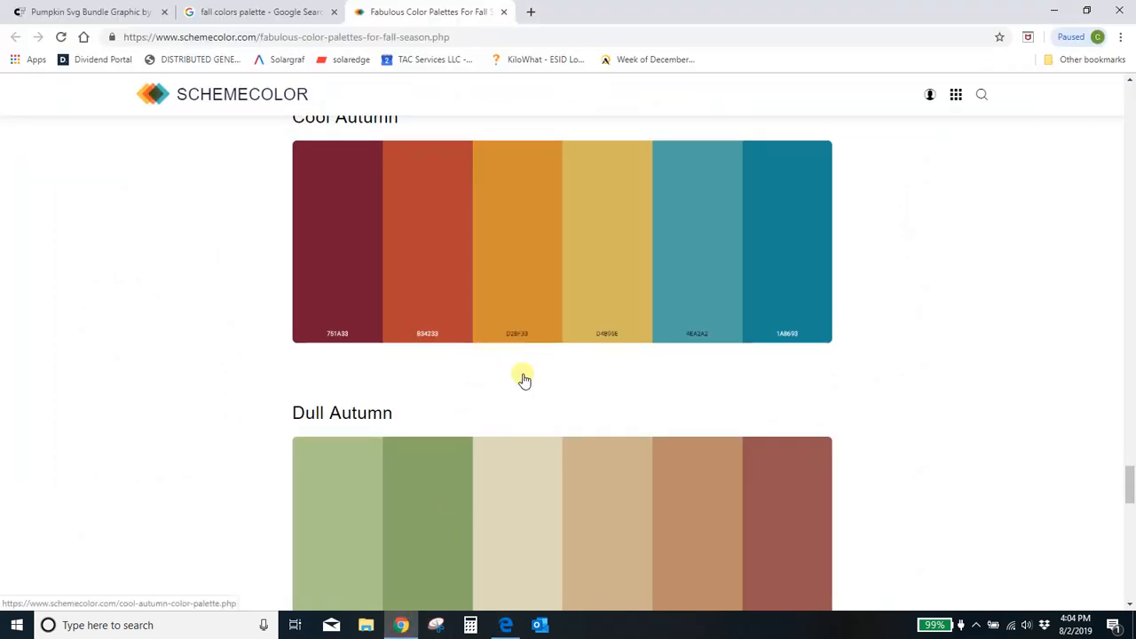
left_click(505, 624)
left_click(595, 376)
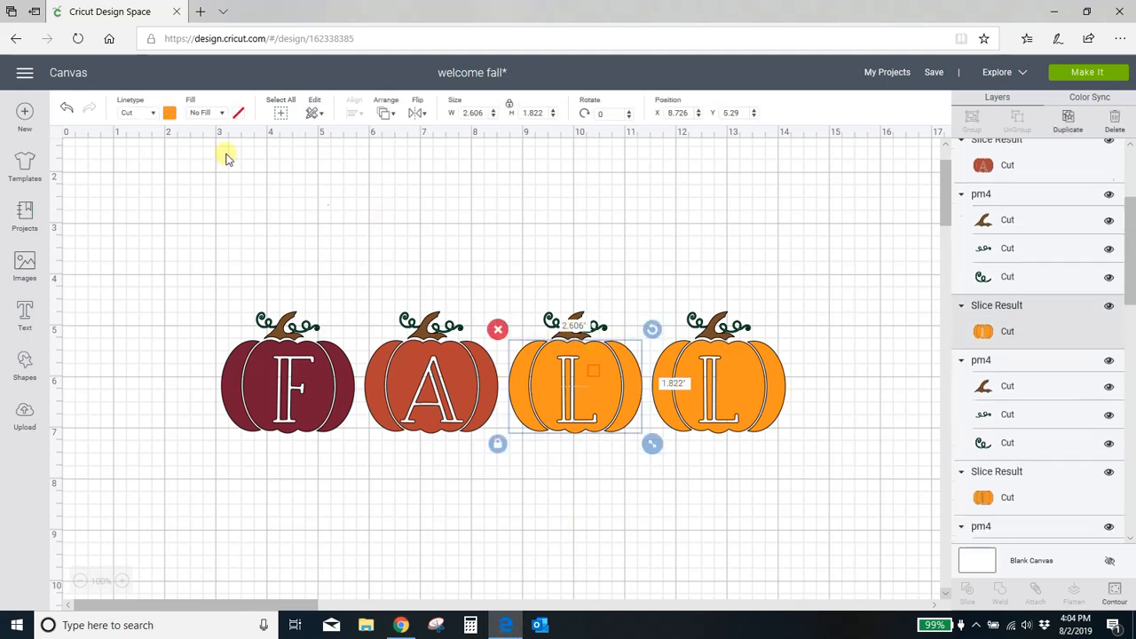
left_click(169, 113)
left_click(229, 427)
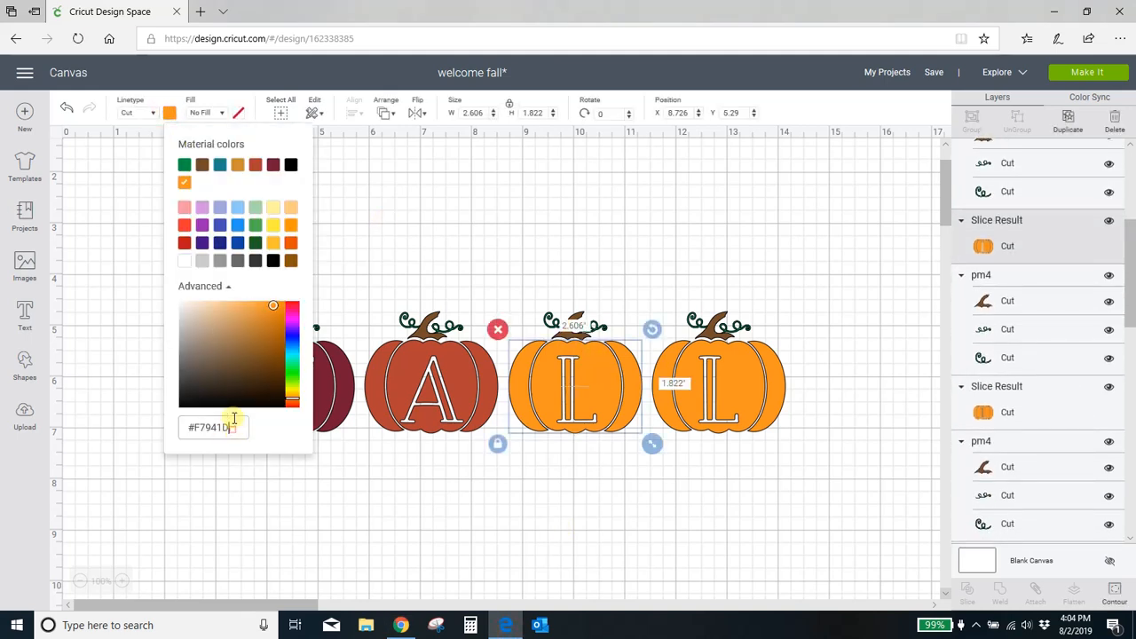
key("BackSpace")
key("BackSpace")
key("BackSpace")
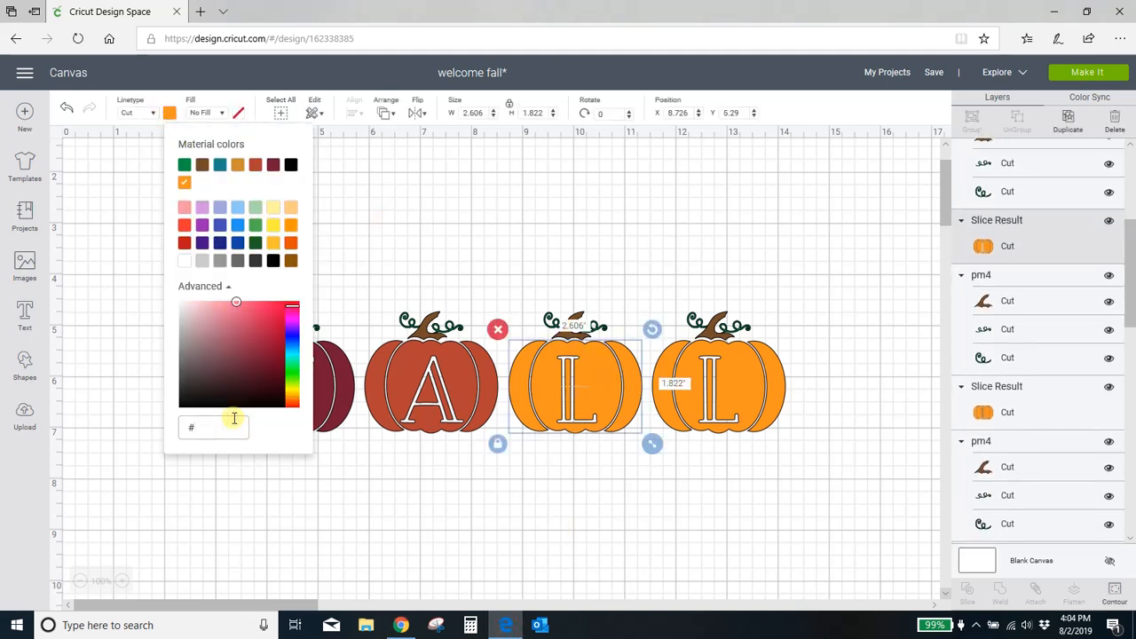
type("D28F33")
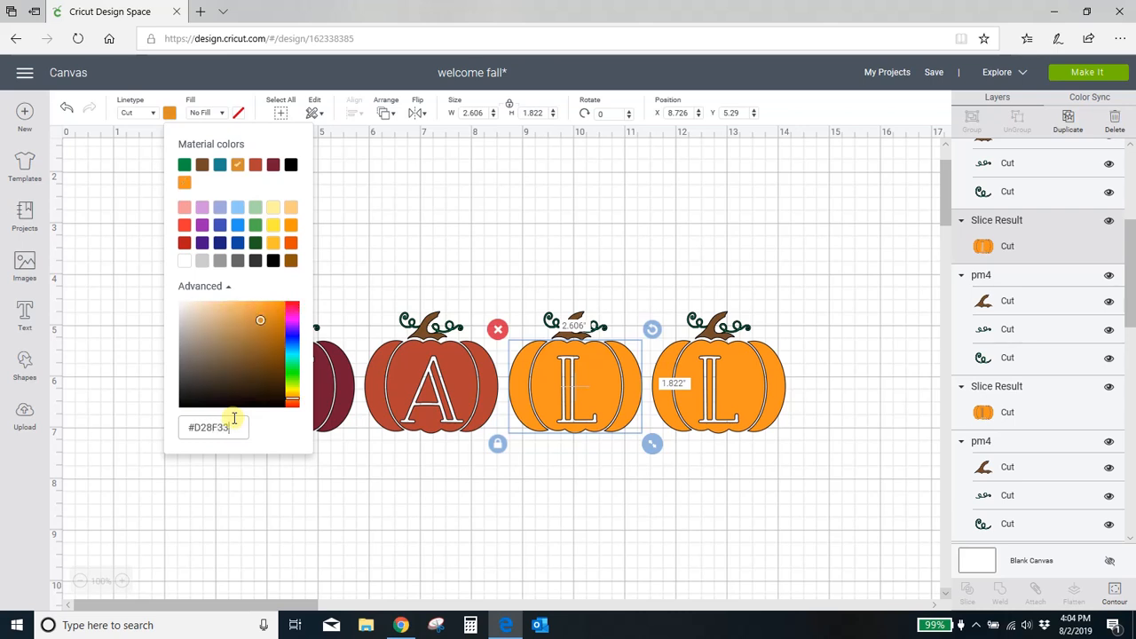
left_click(574, 233)
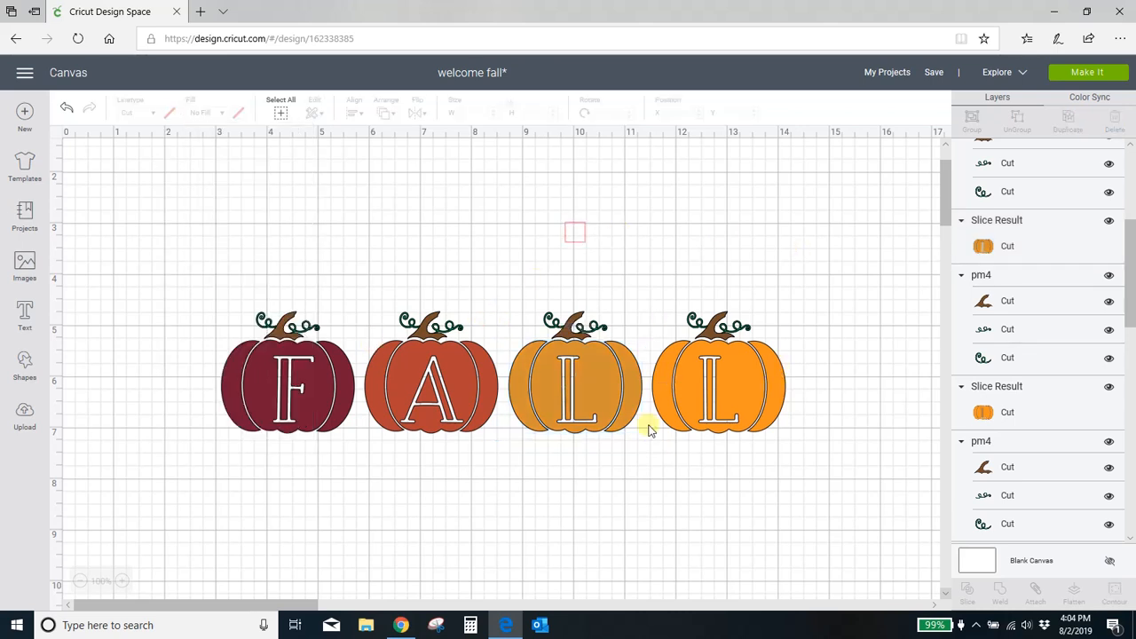
Check the Cool Autumn palette's last hex code in Chrome and set the last L pumpkin body to #1A8693 in Cricut Design Space
left_click(395, 626)
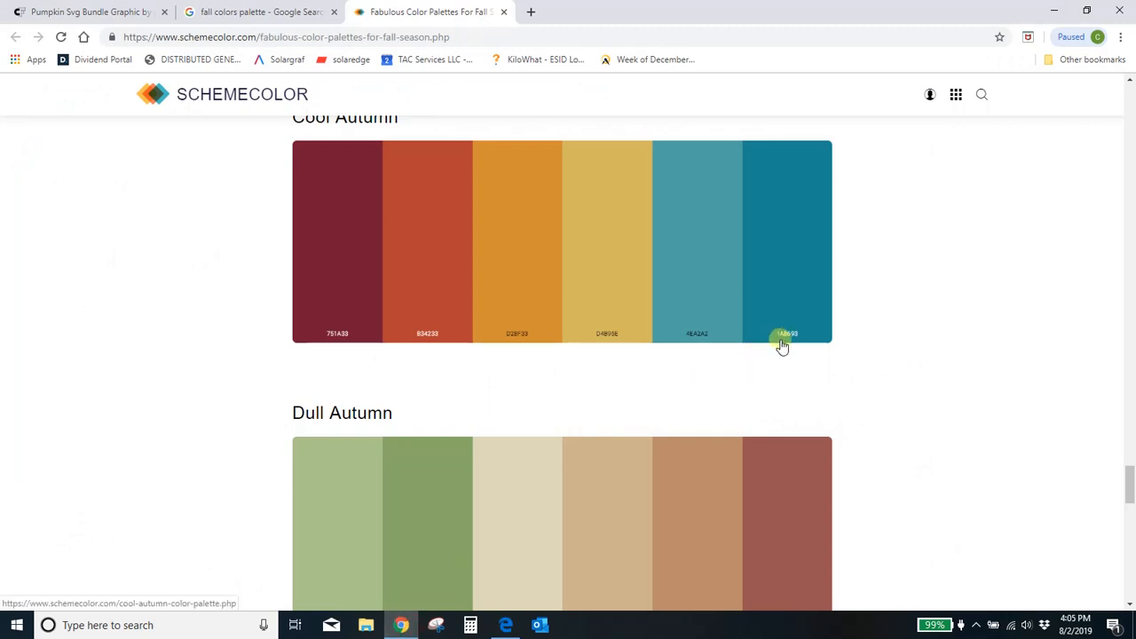
left_click(505, 625)
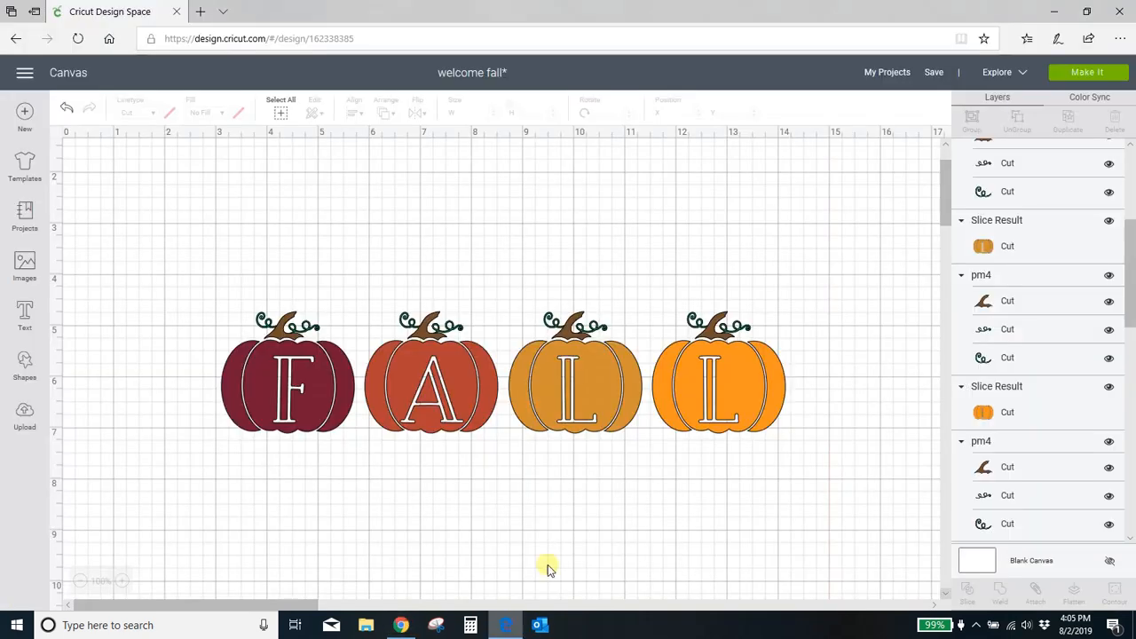
left_click(682, 395)
left_click(169, 113)
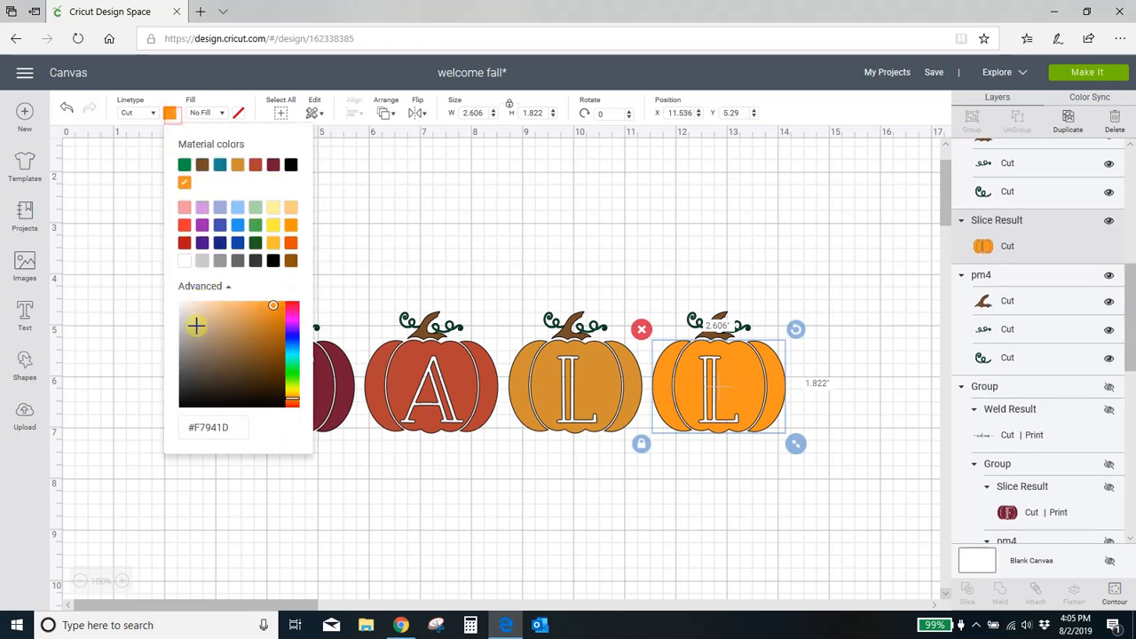
left_click(237, 426)
key("BackSpace")
key("BackSpace")
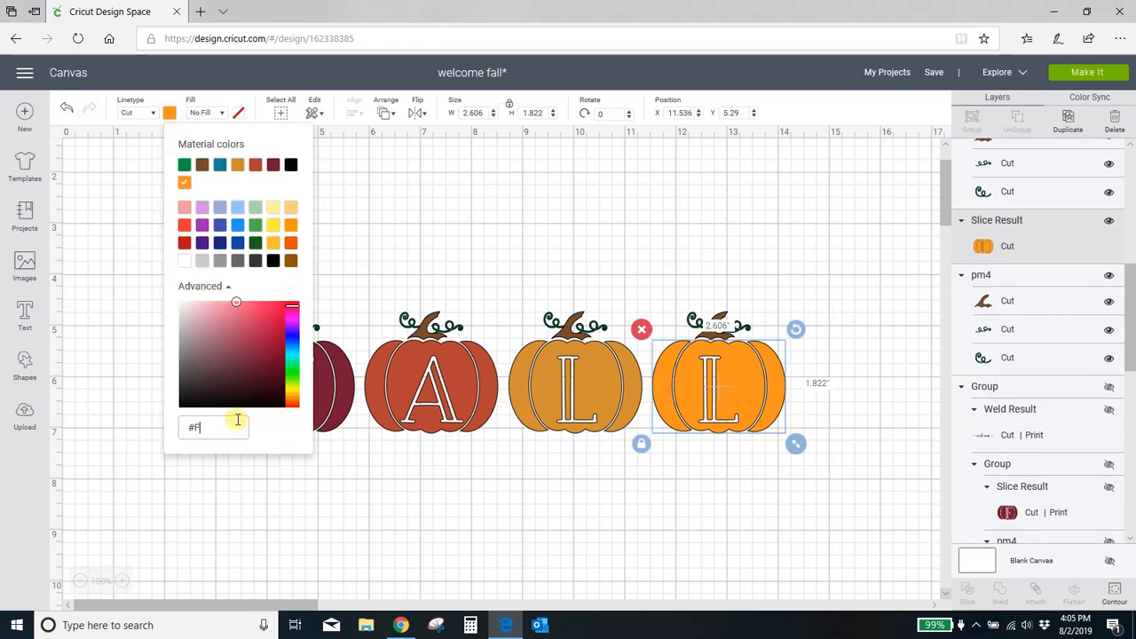
type("1A8")
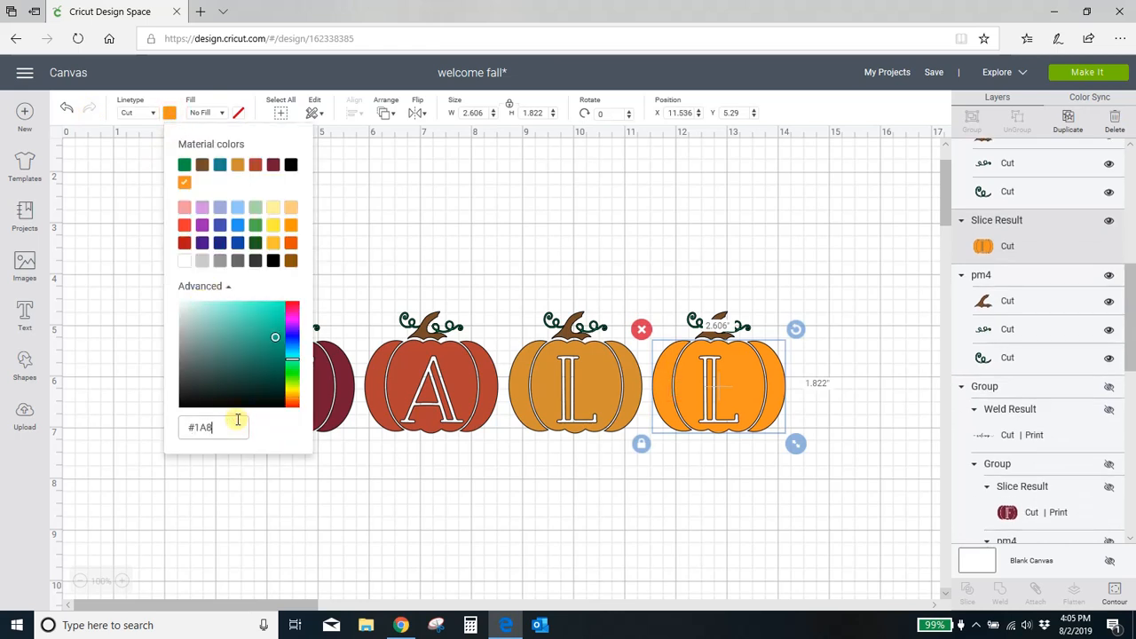
type("699")
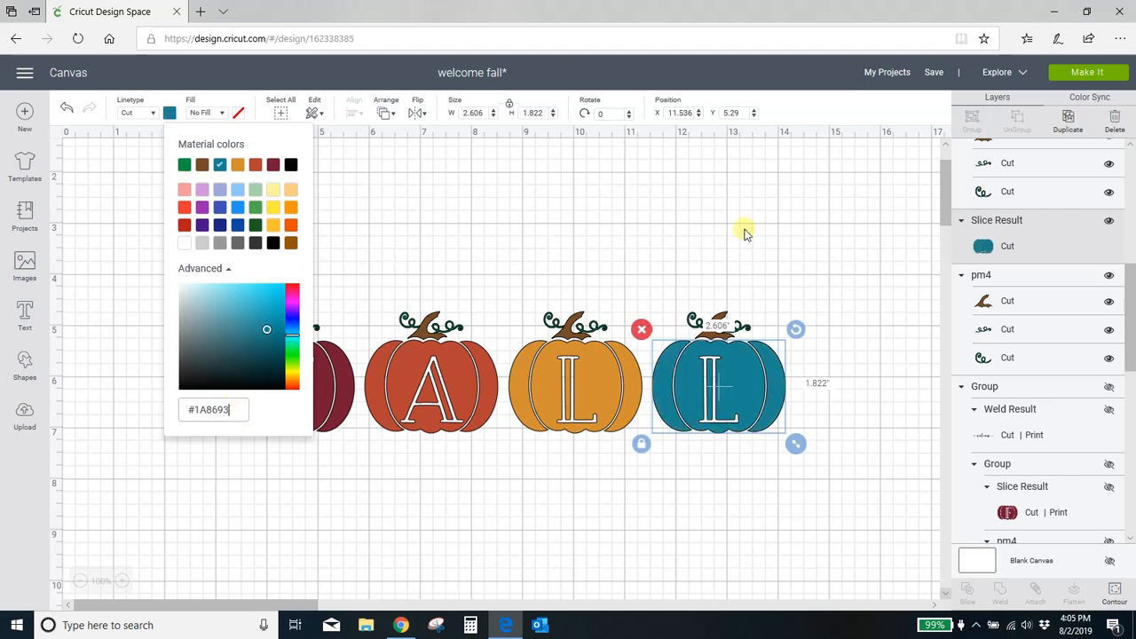
left_click(743, 232)
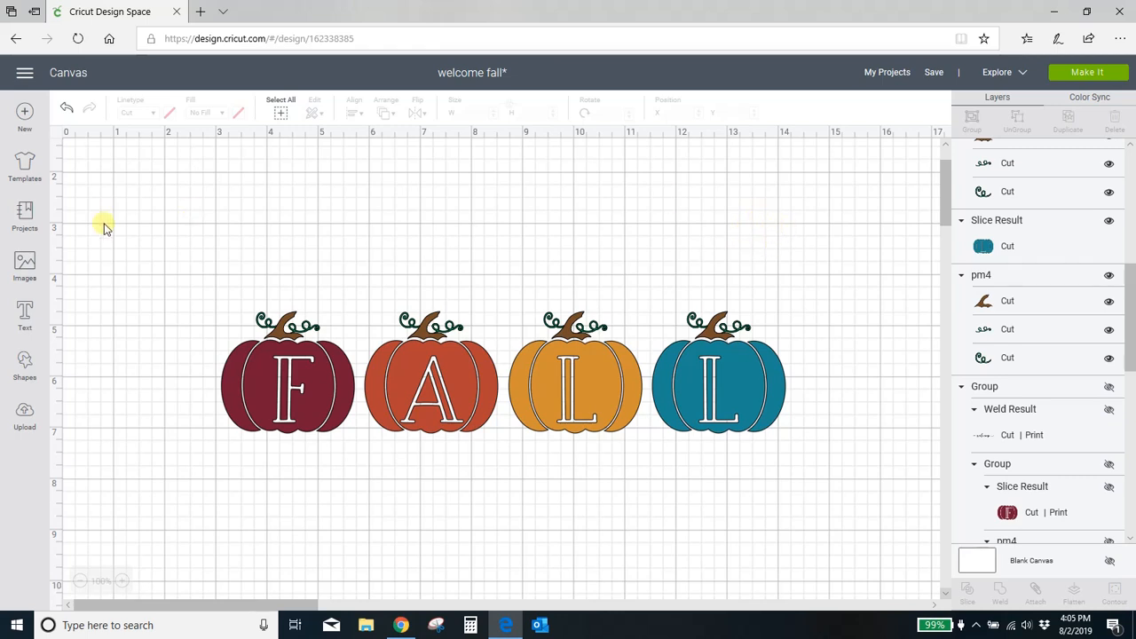
Add an empty text box to the Cricut canvas and open Creative Fabrica's Fontcloud font manager in Chrome
left_click(24, 315)
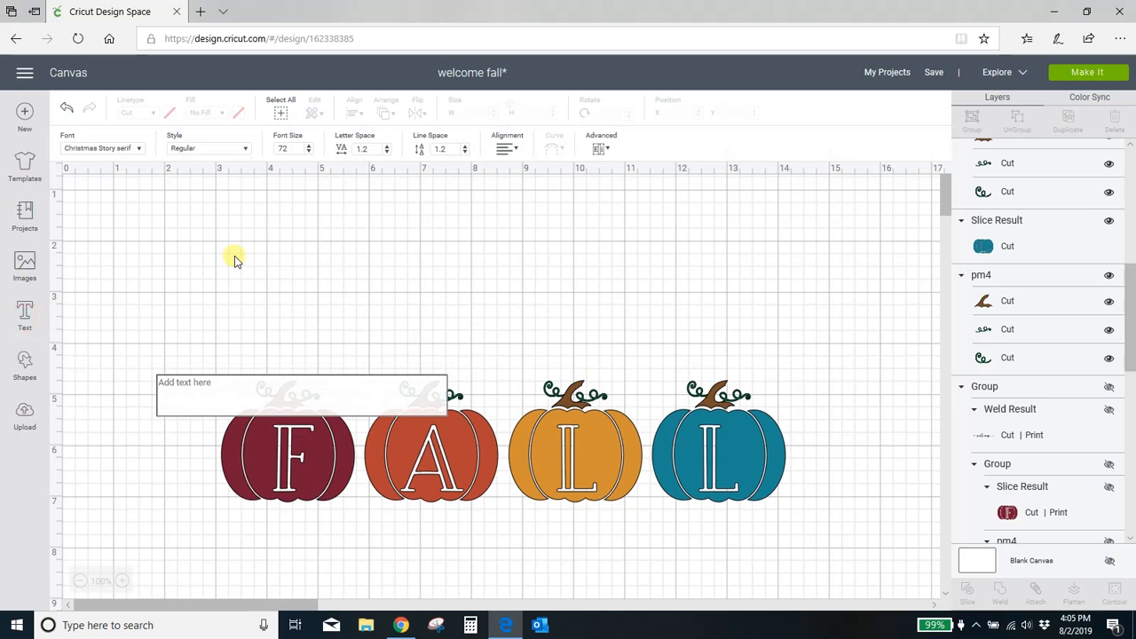
left_click(404, 627)
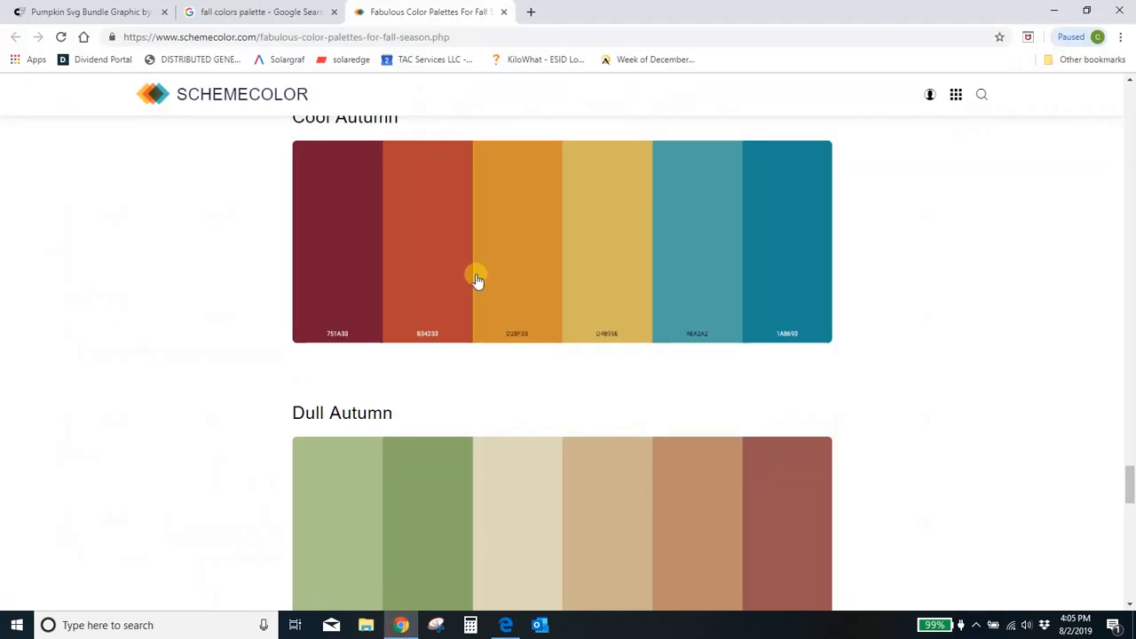
left_click(115, 12)
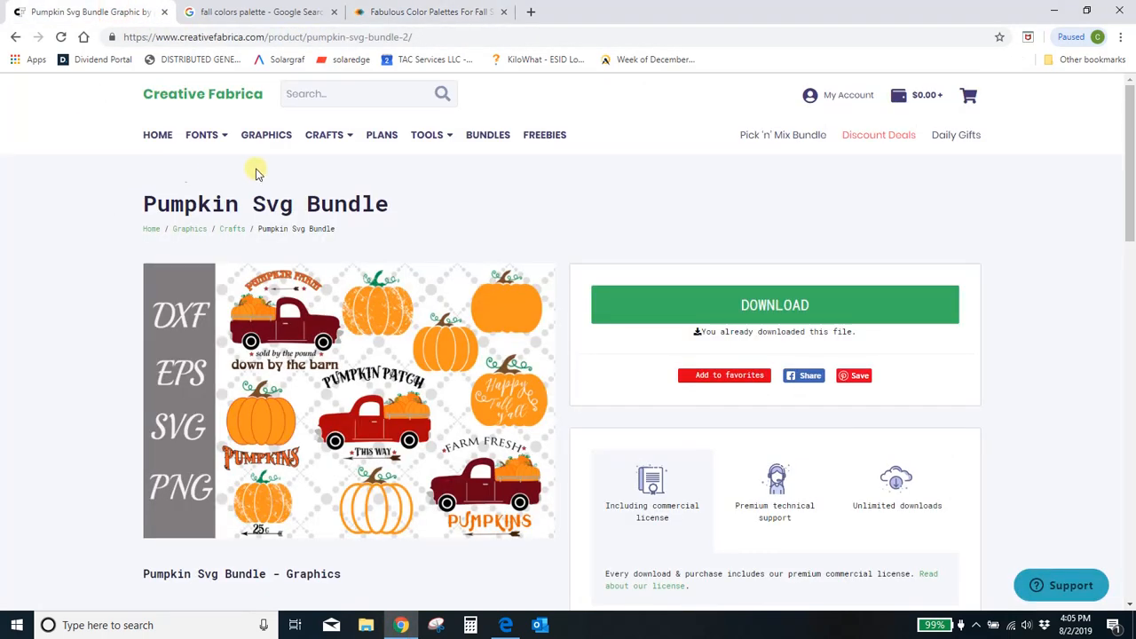
mouse_move(419, 146)
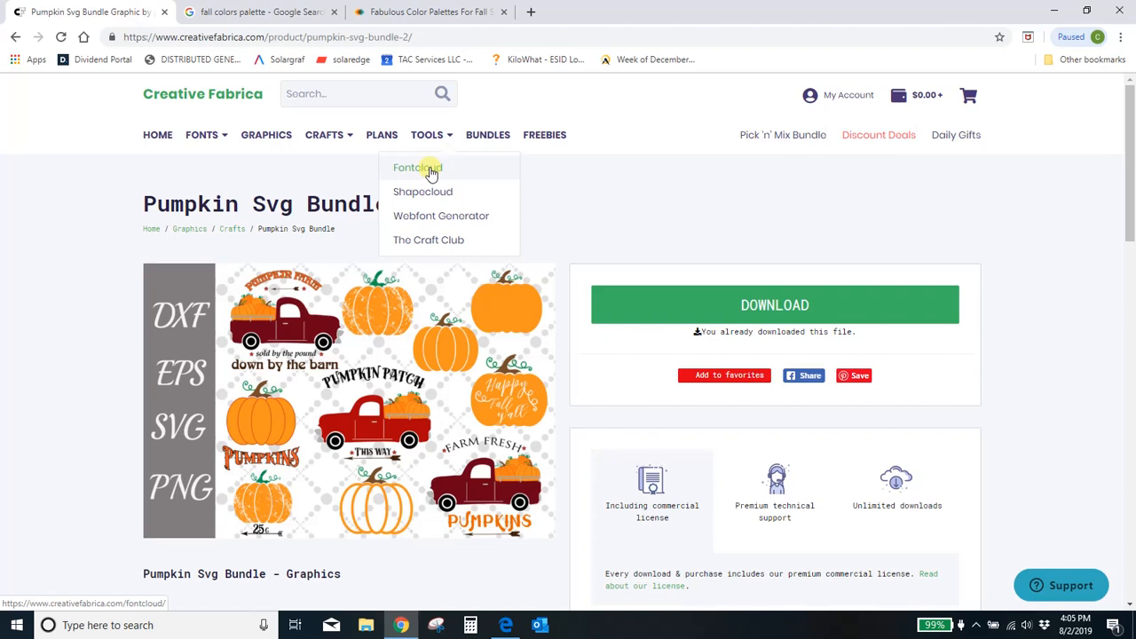
left_click(430, 170)
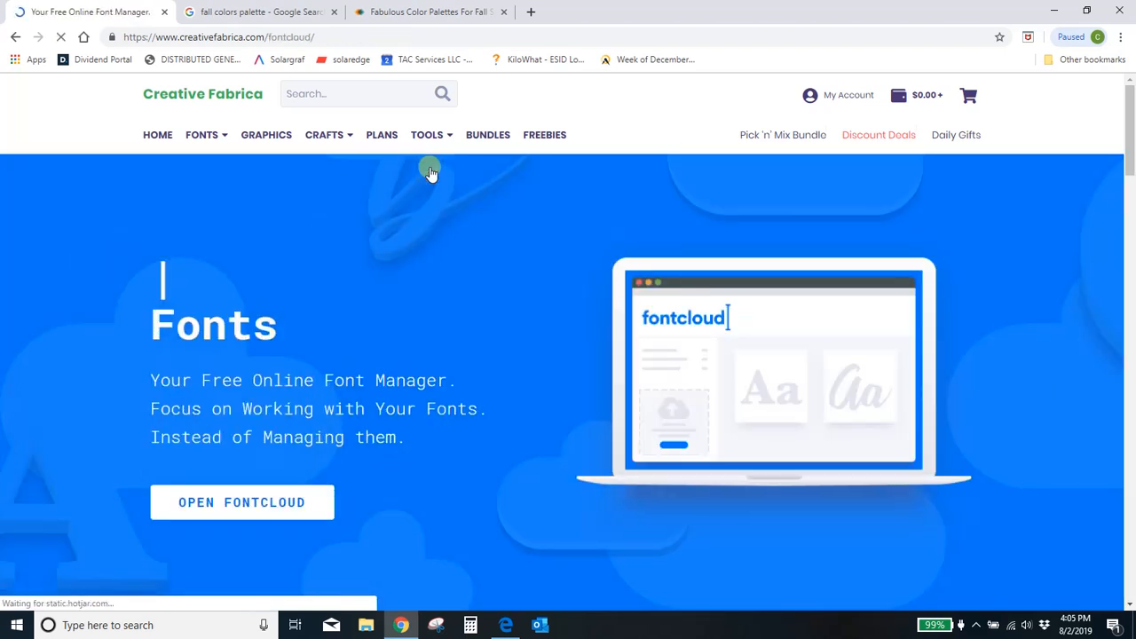
left_click(249, 512)
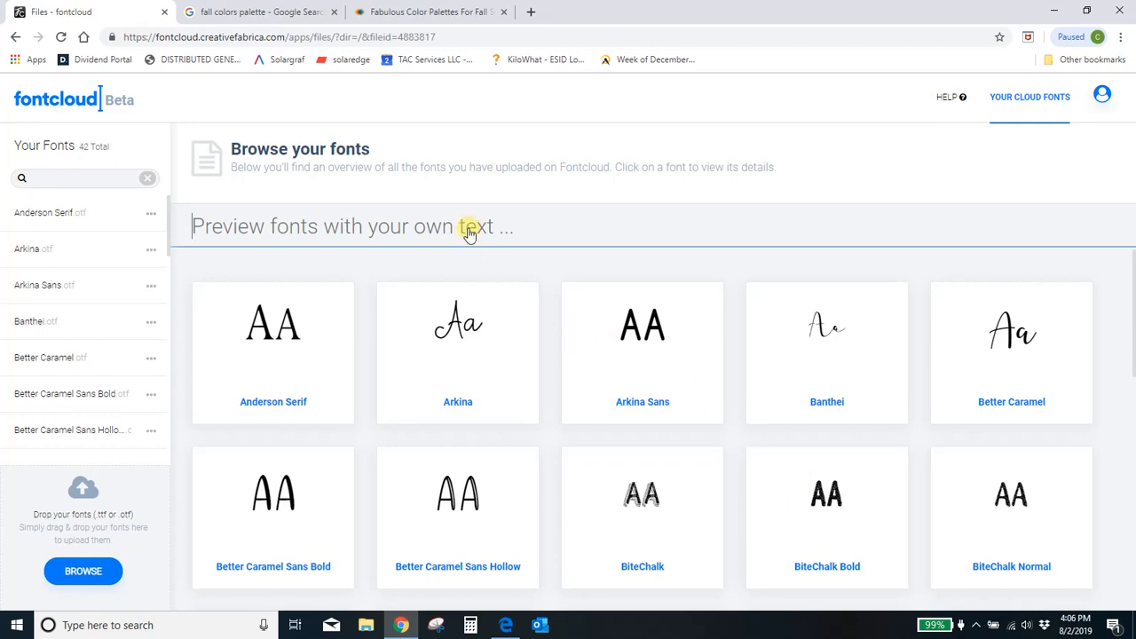
Preview all uploaded Fontcloud fonts with the word "welcome" and open the Modelis font's details
type("welcome")
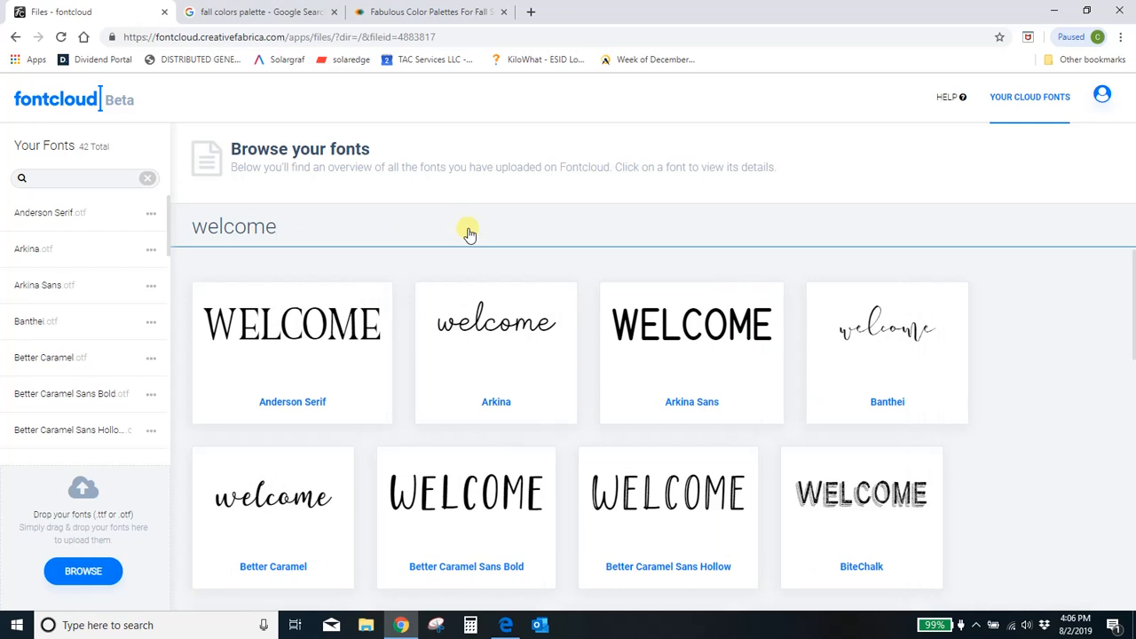
scroll(525, 351, "down", 2)
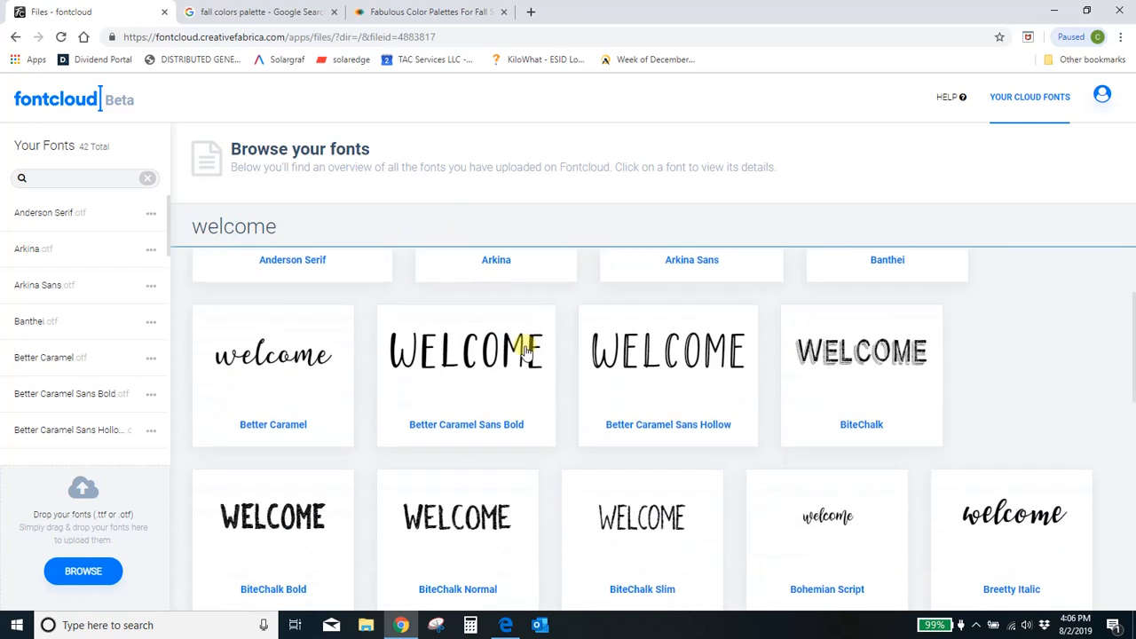
scroll(525, 350, "down", 5)
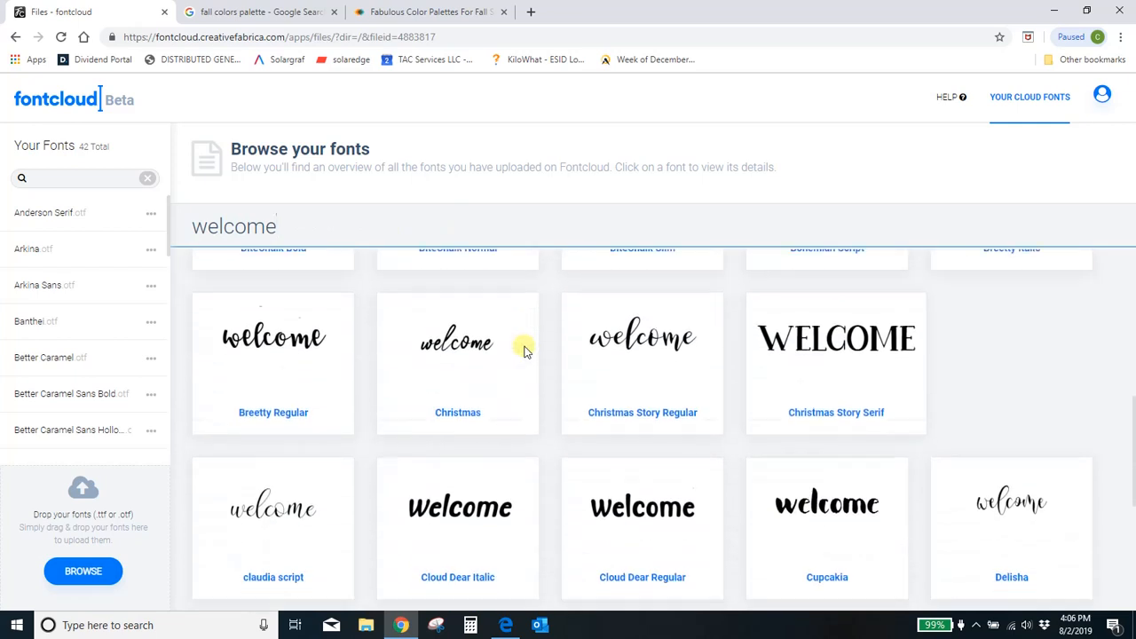
scroll(524, 351, "down", 2)
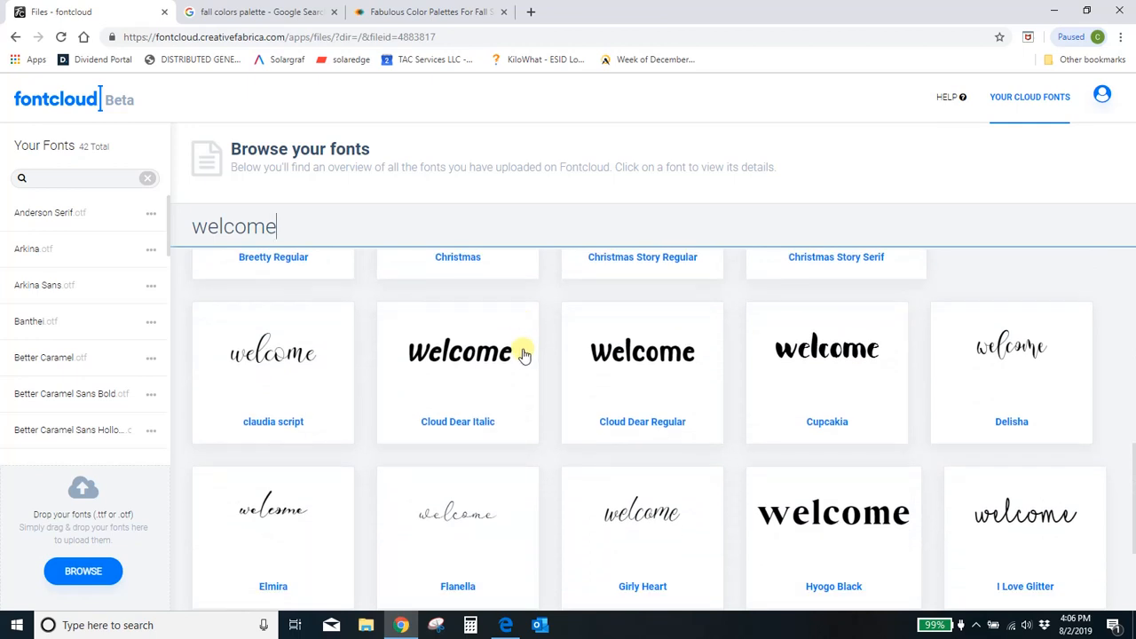
scroll(523, 355, "down", 1)
scroll(523, 356, "down", 1)
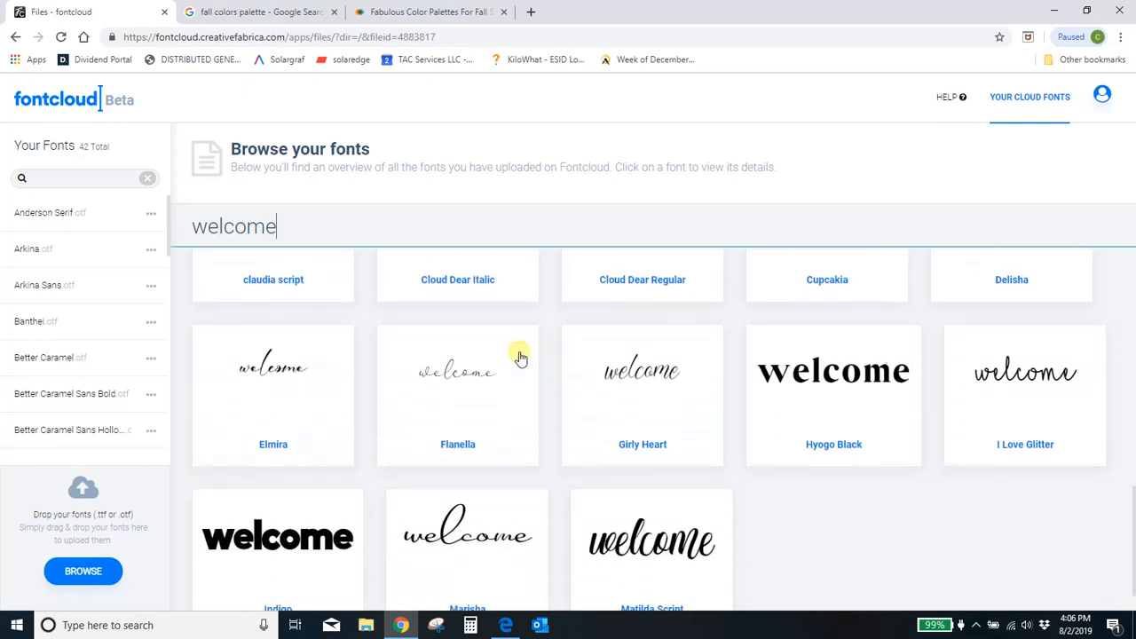
scroll(521, 357, "down", 1)
scroll(521, 355, "down", 2)
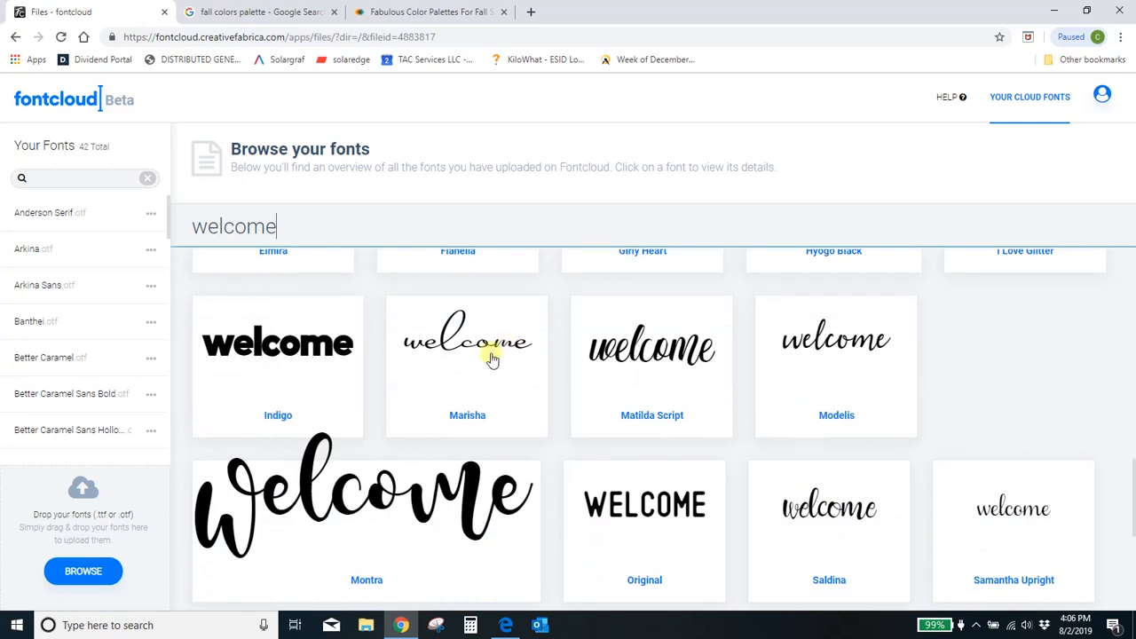
left_click(841, 374)
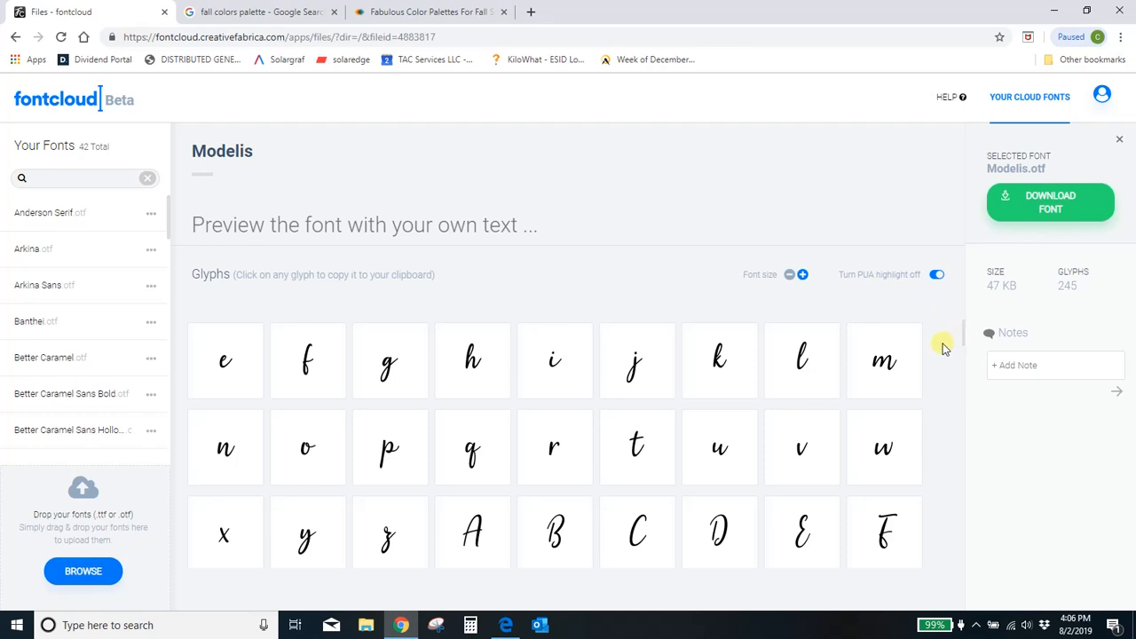
Preview "welcome" in Modelis and replace its first letter with the w glyph that has a leading swash
left_click(399, 229)
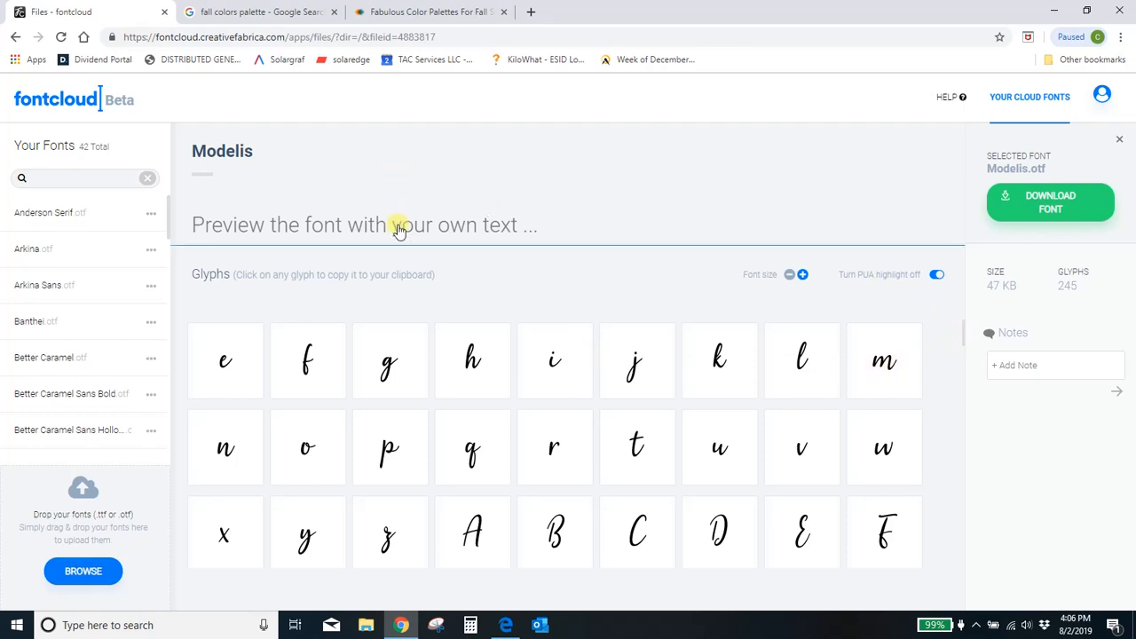
type("welcome")
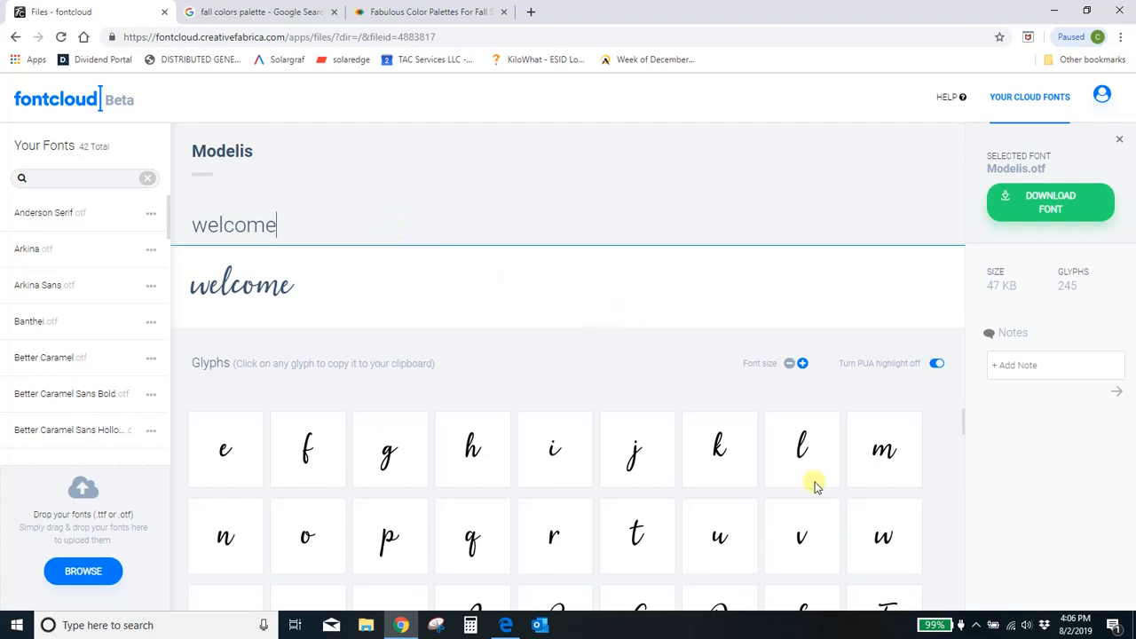
scroll(813, 484, "down", 3)
scroll(821, 484, "down", 15)
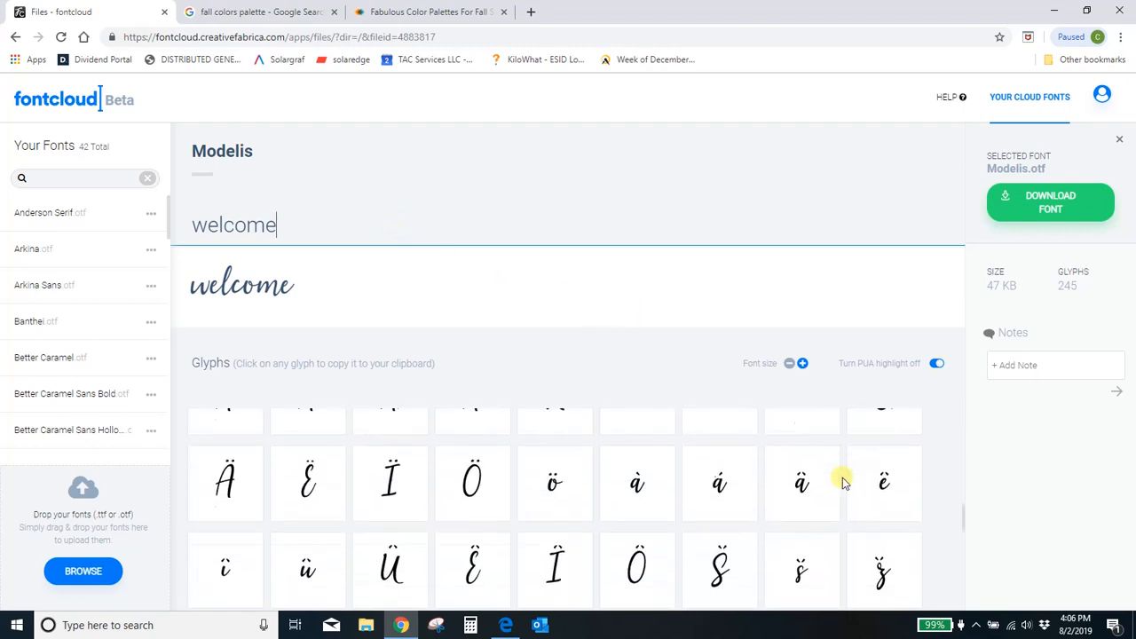
scroll(842, 477, "down", 5)
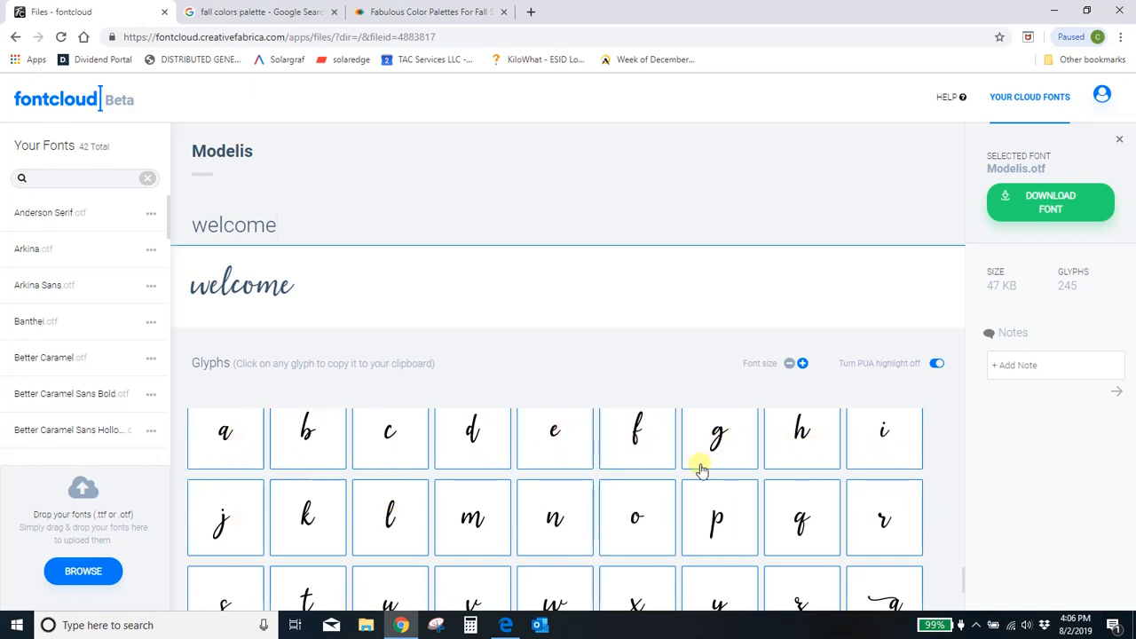
scroll(705, 468, "down", 2)
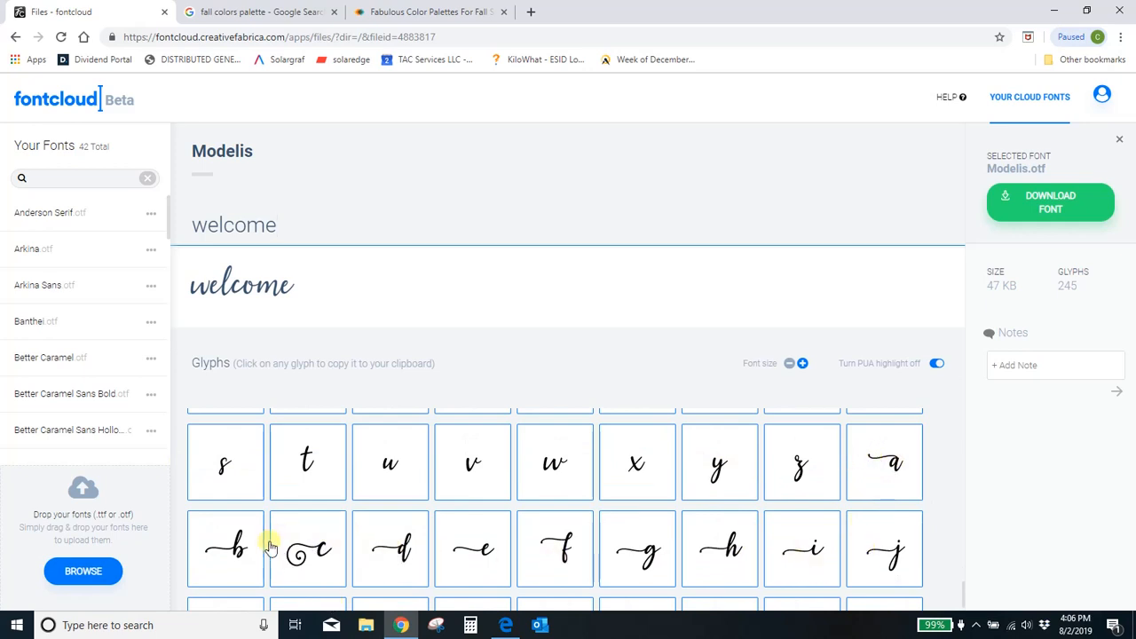
scroll(763, 507, "down", 2)
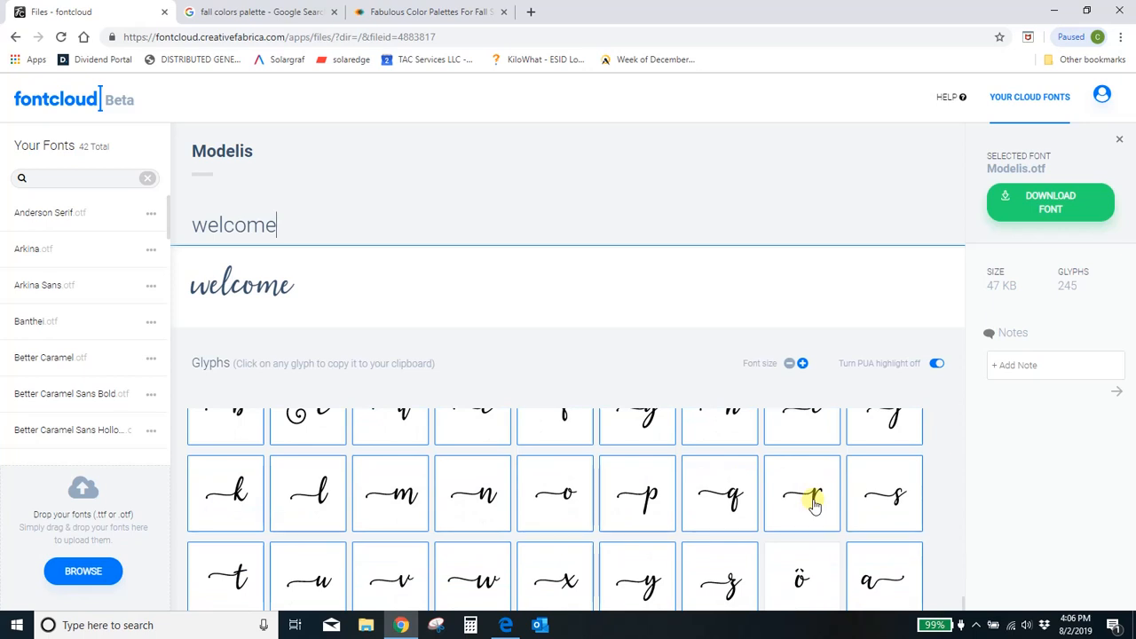
scroll(813, 504, "down", 1)
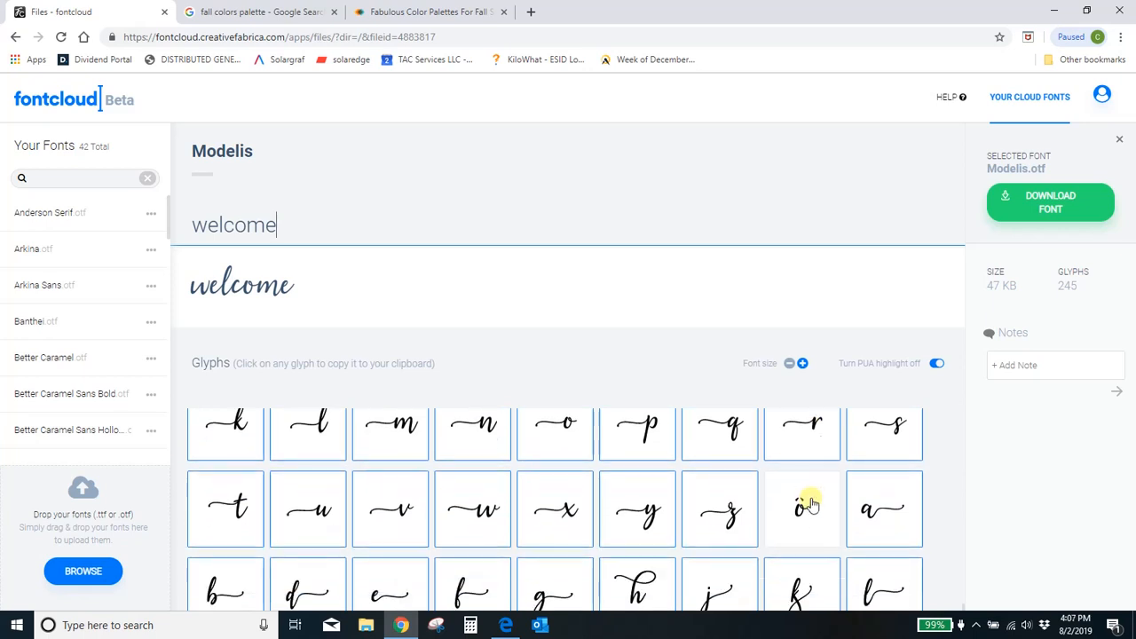
left_click(472, 506)
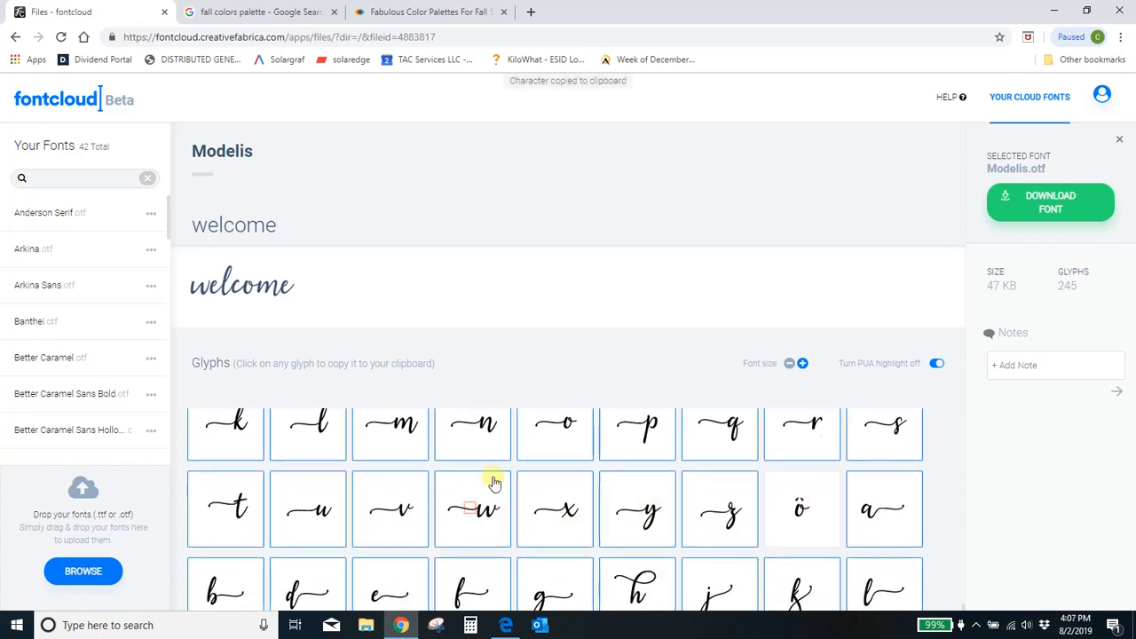
left_click(202, 225)
key("BackSpace")
key("ctrl+v")
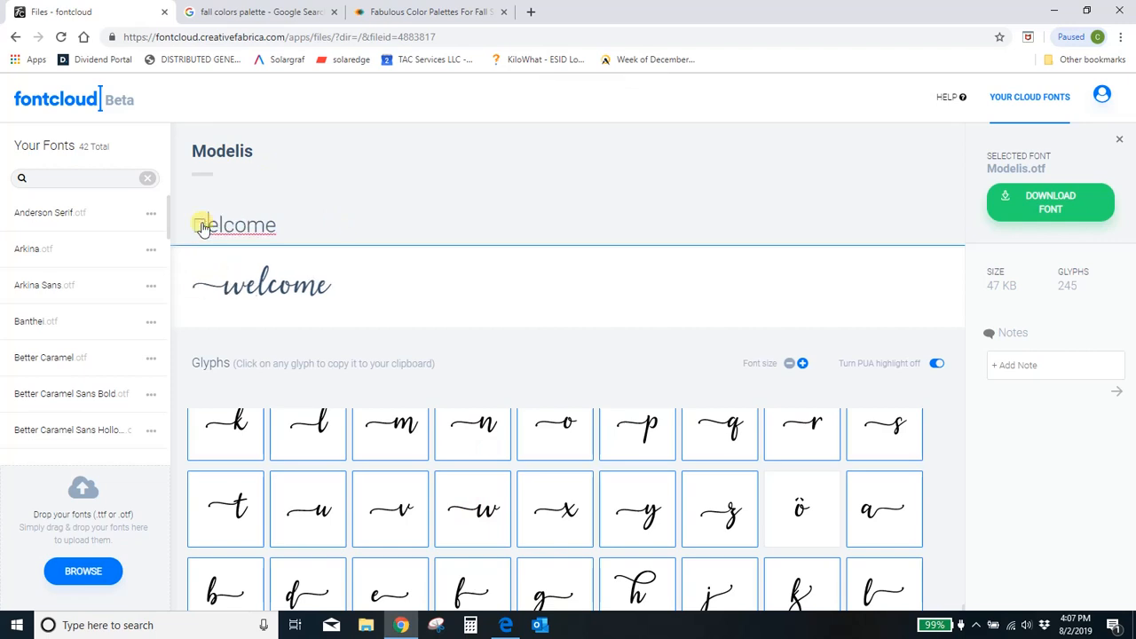
Replace the final letter of the Modelis "welcome" preview with the e glyph that has a trailing swash
scroll(600, 468, "up", 3)
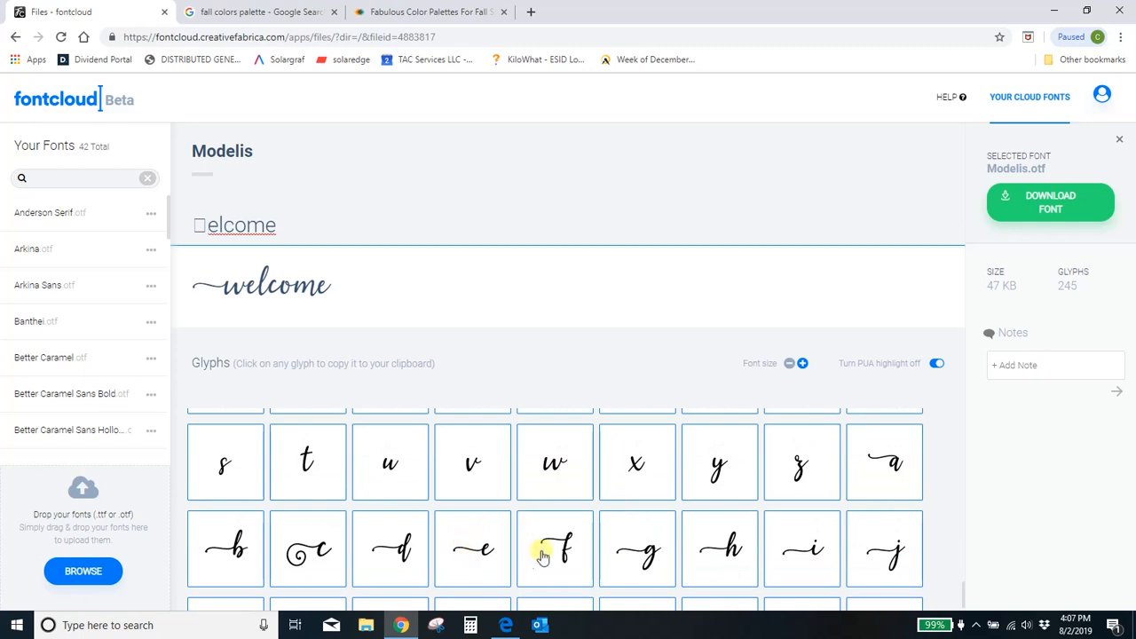
scroll(547, 552, "down", 10)
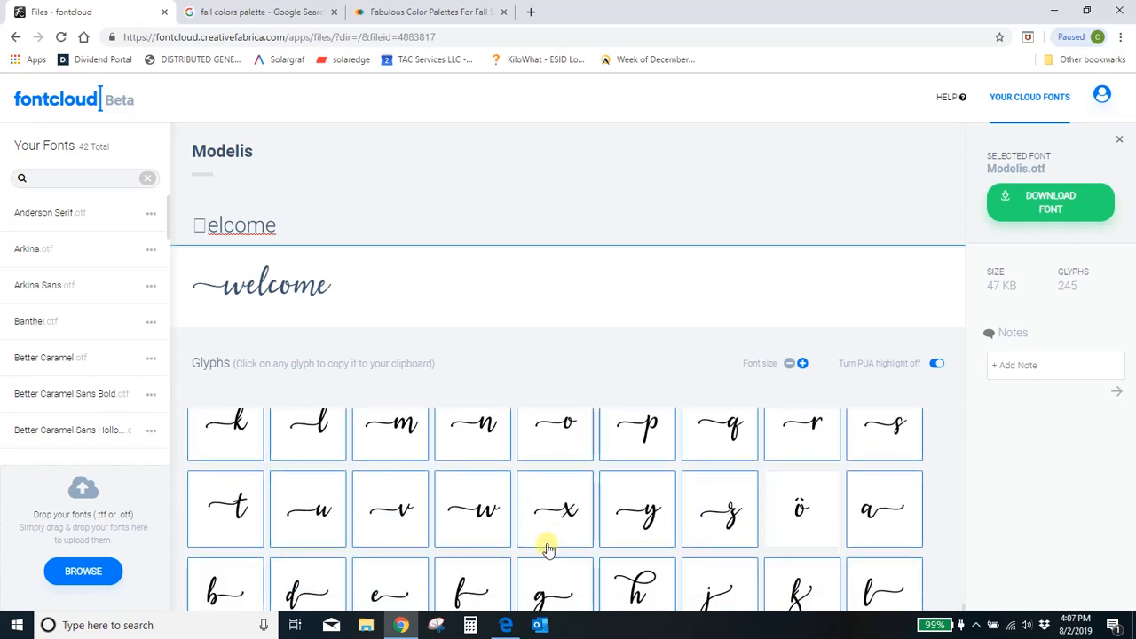
left_click(385, 451)
left_click(305, 228)
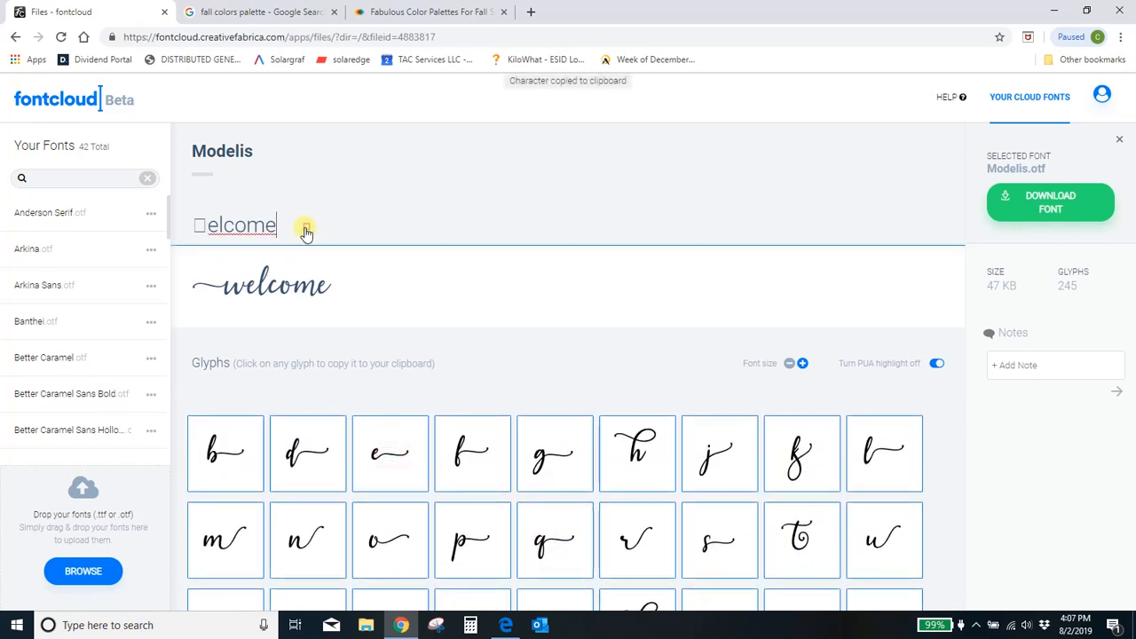
key("BackSpace")
key("ctrl+v")
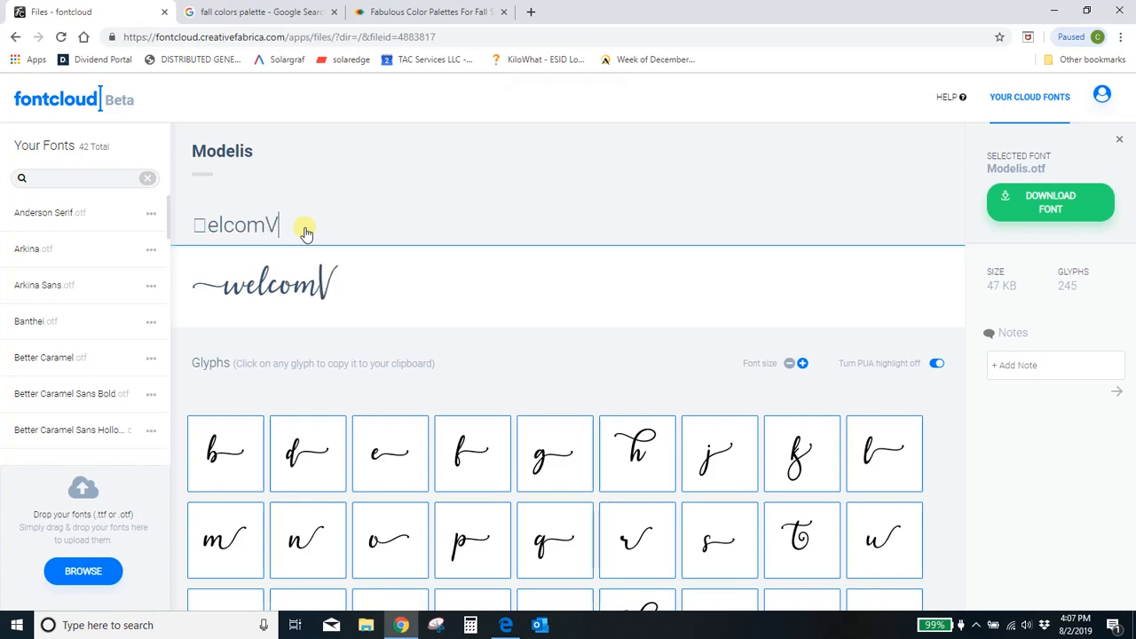
key("BackSpace")
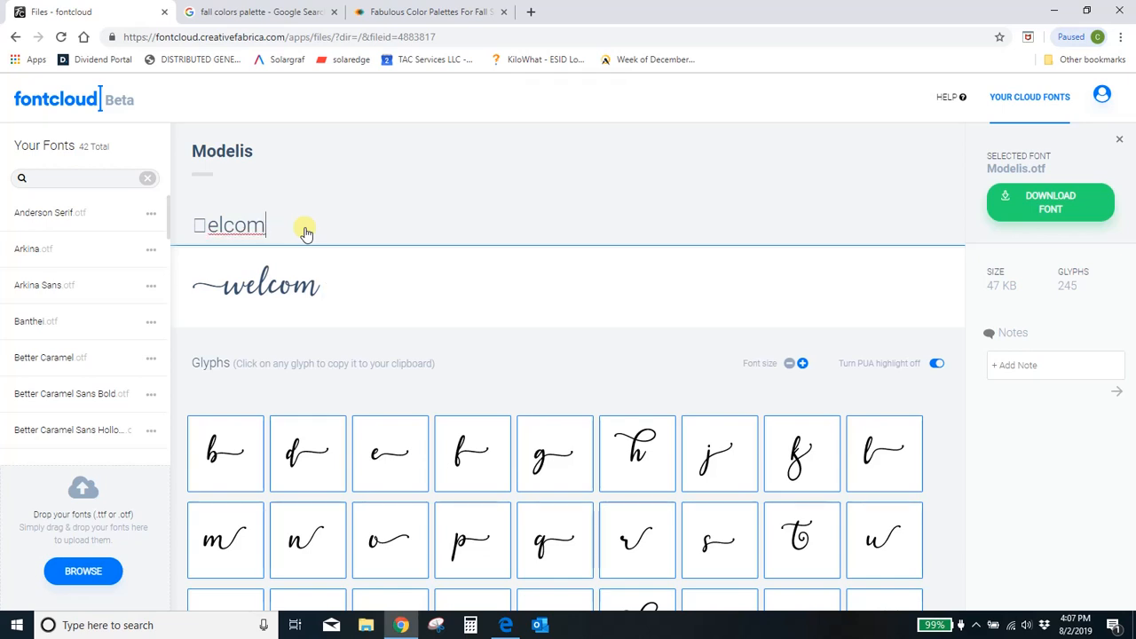
key("ctrl+v")
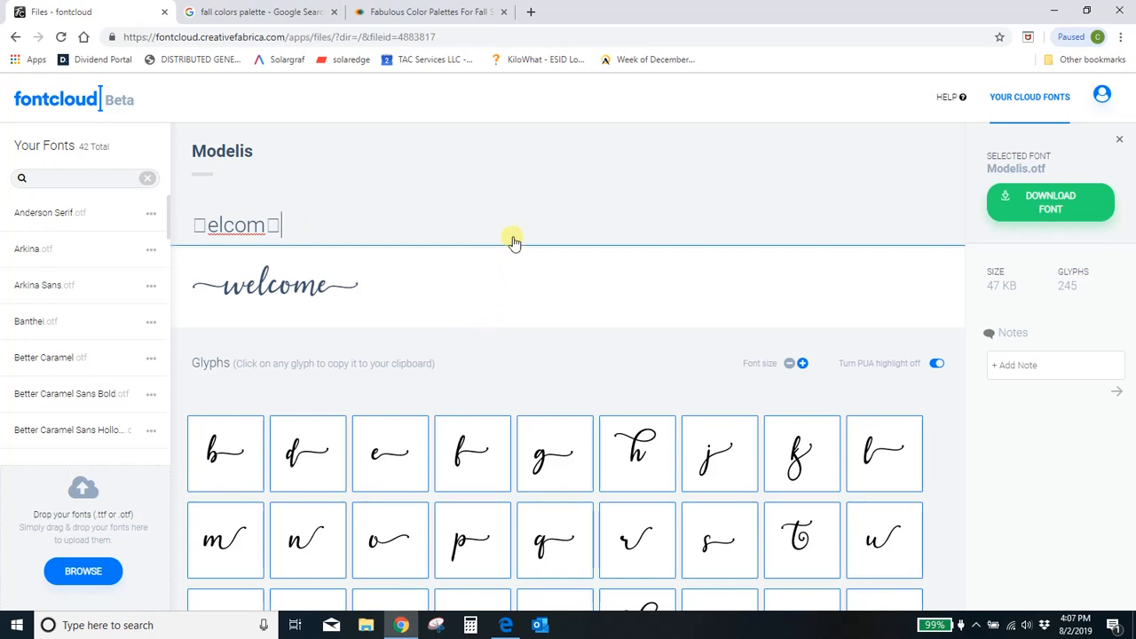
Return to Cricut Design Space, enter "welcome" in the empty text box and place the word above the pumpkins
left_click(505, 624)
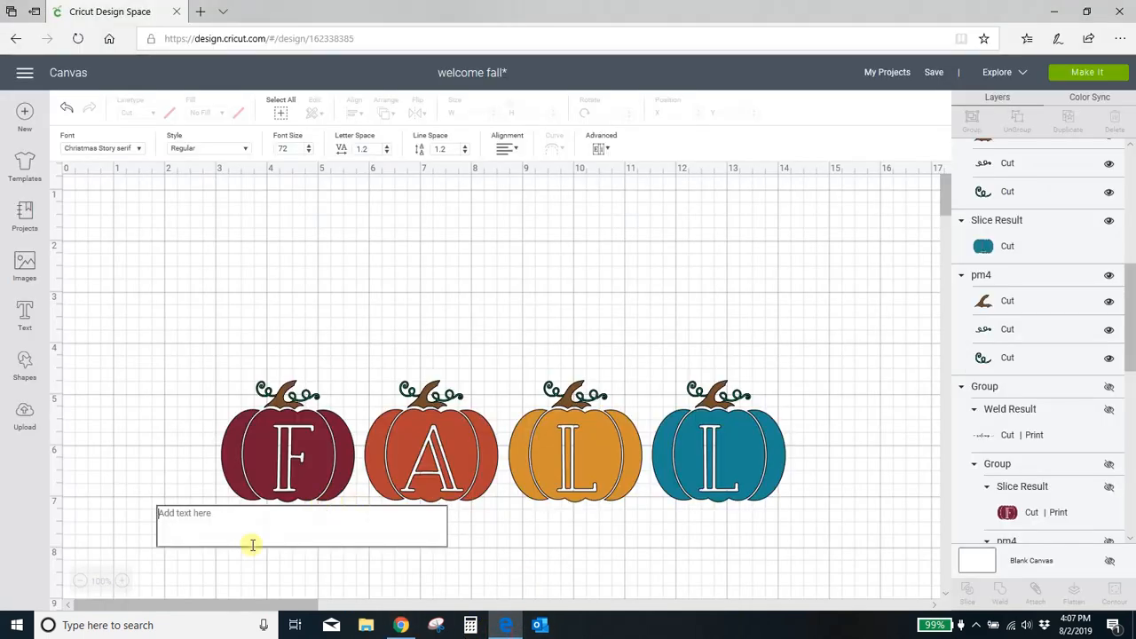
type("welcome")
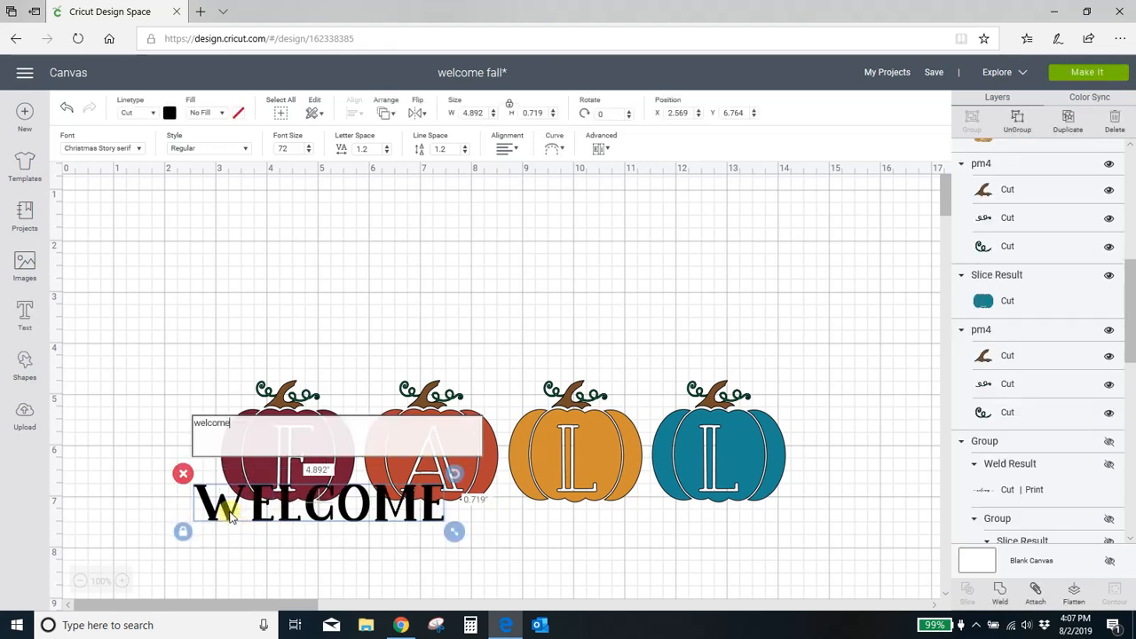
left_click_drag(232, 517, 420, 273)
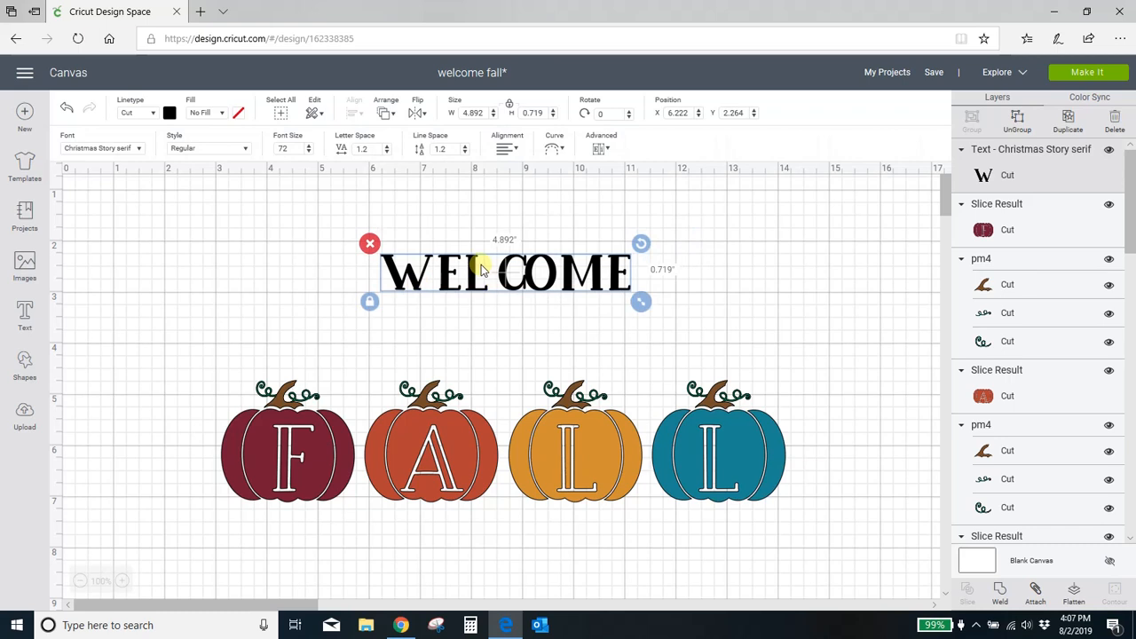
Search the fonts for "mode" and change the "welcome" text's font to Modelis Script
left_click(104, 148)
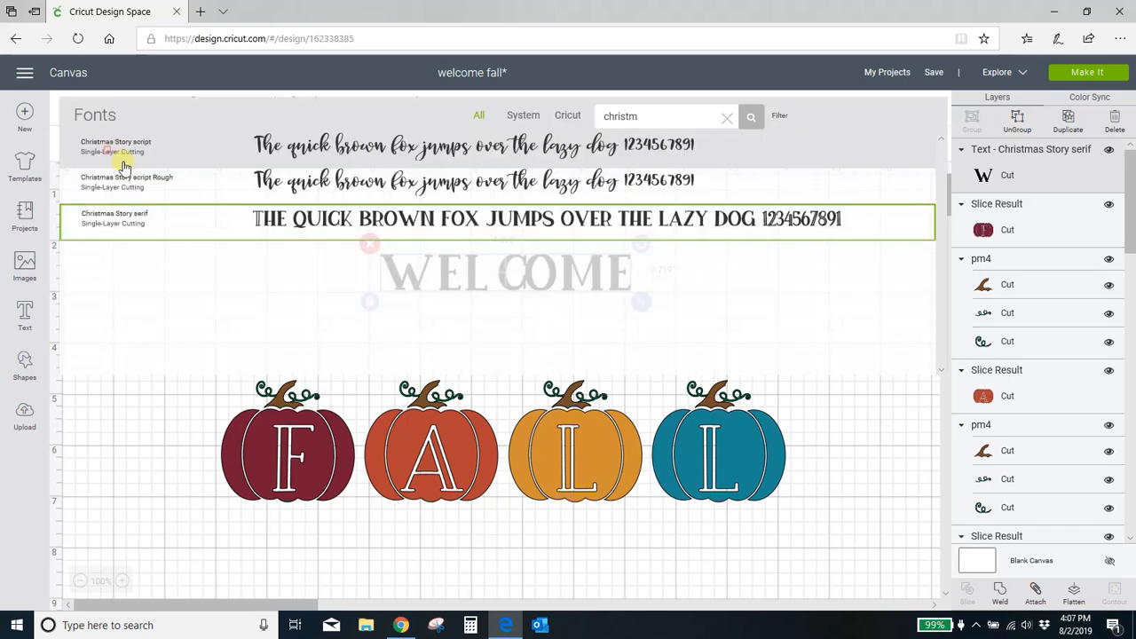
left_click(645, 117)
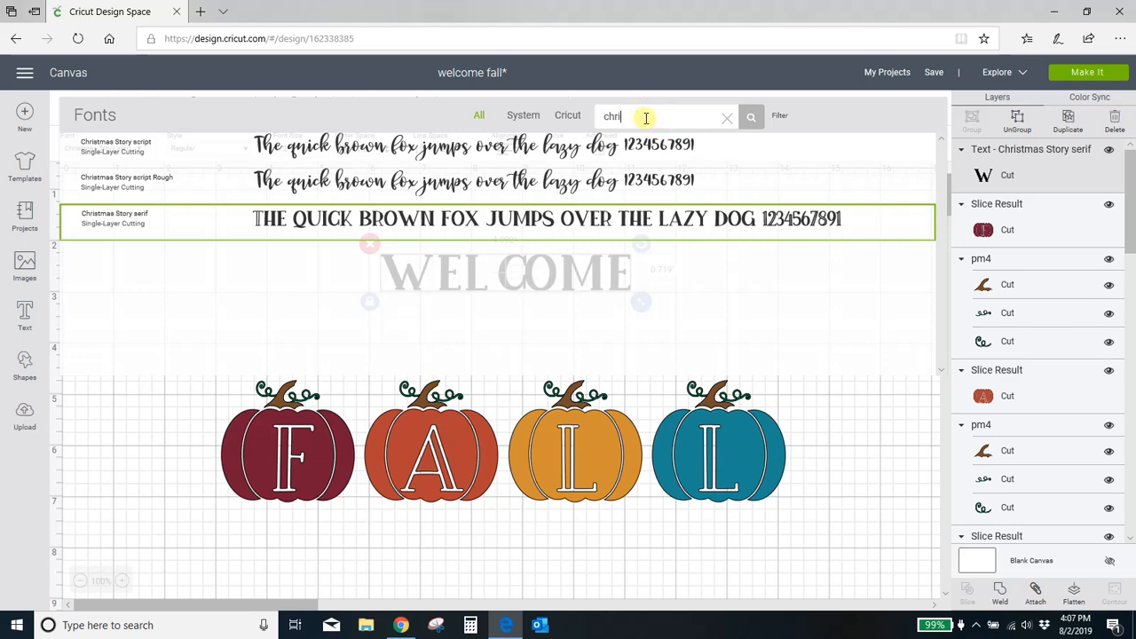
key("BackSpace")
key("BackSpace")
key("BackSpace")
key("BackSpace")
type("mode")
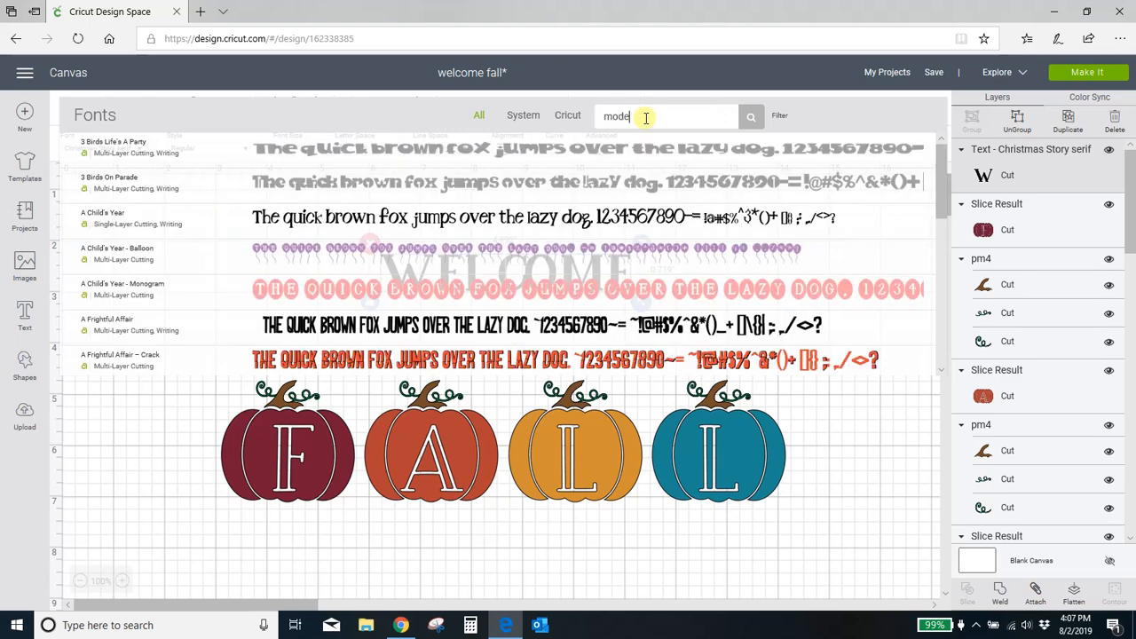
left_click(621, 181)
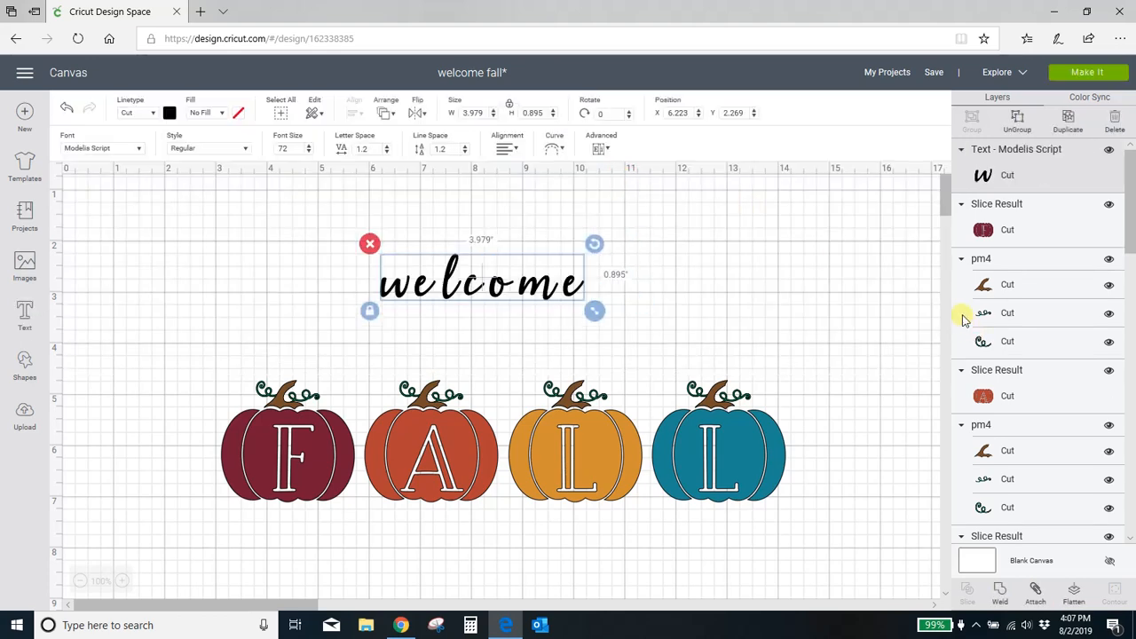
Move "welcome" to the empty canvas area below the pumpkins and enlarge it proportionally to about 10.4 inches wide
left_click_drag(494, 279, 423, 325)
scroll(528, 317, "down", 3)
scroll(436, 358, "down", 3)
left_click_drag(523, 355, 814, 575)
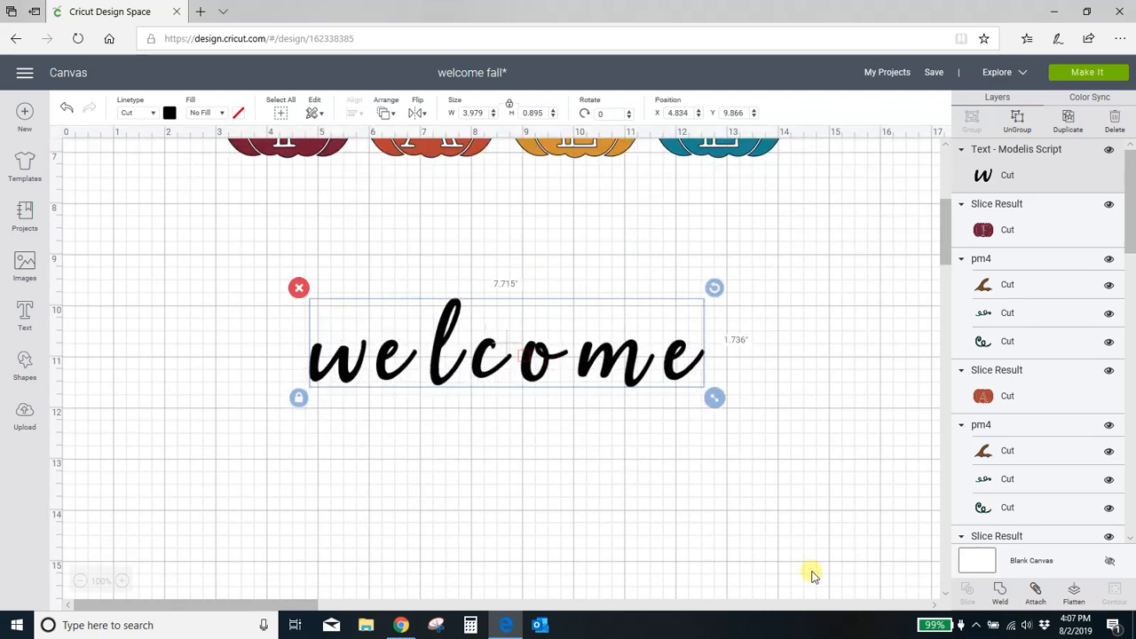
left_click_drag(710, 381, 626, 397)
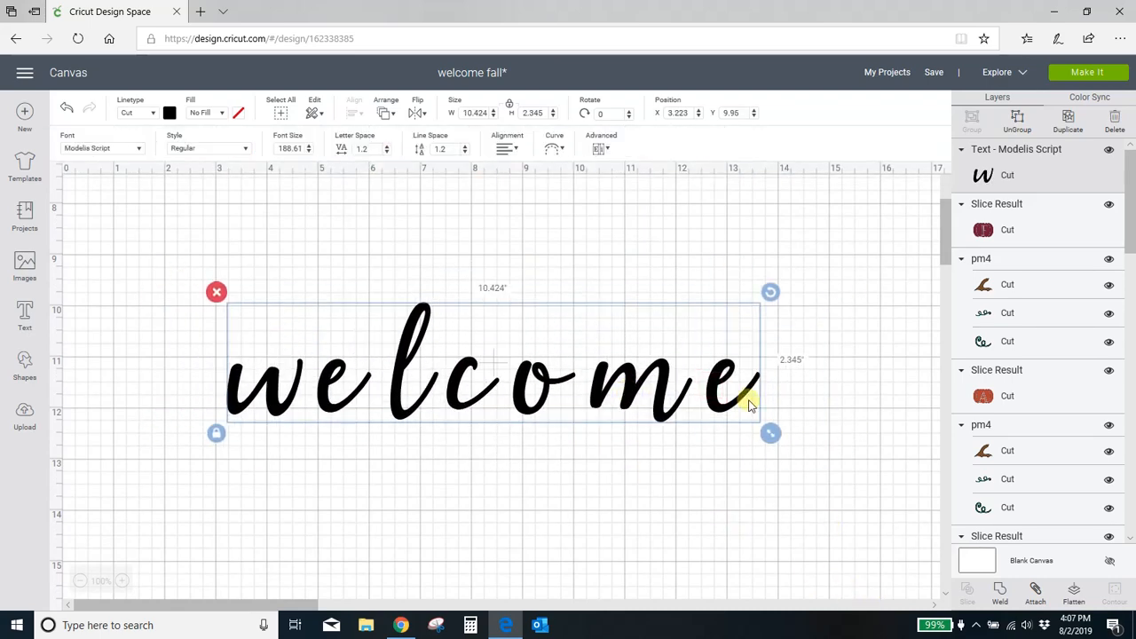
Copy the leading-swash w glyph from Fontcloud in Chrome and substitute it for the first letter of the Cricut "welcome" text
left_click(402, 626)
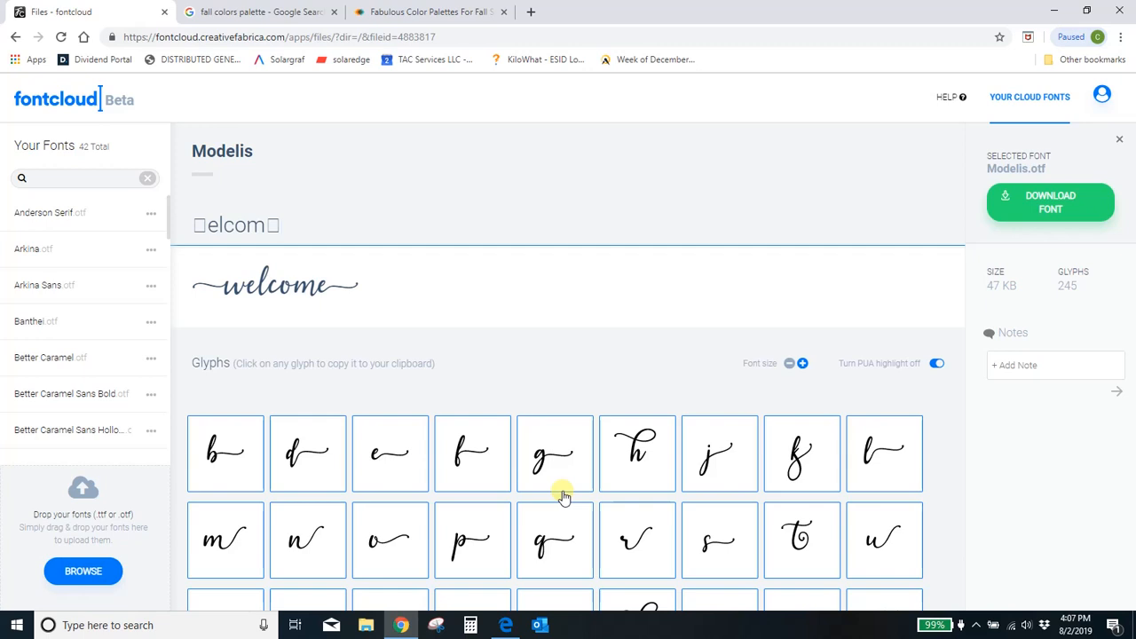
scroll(533, 500, "up", 1)
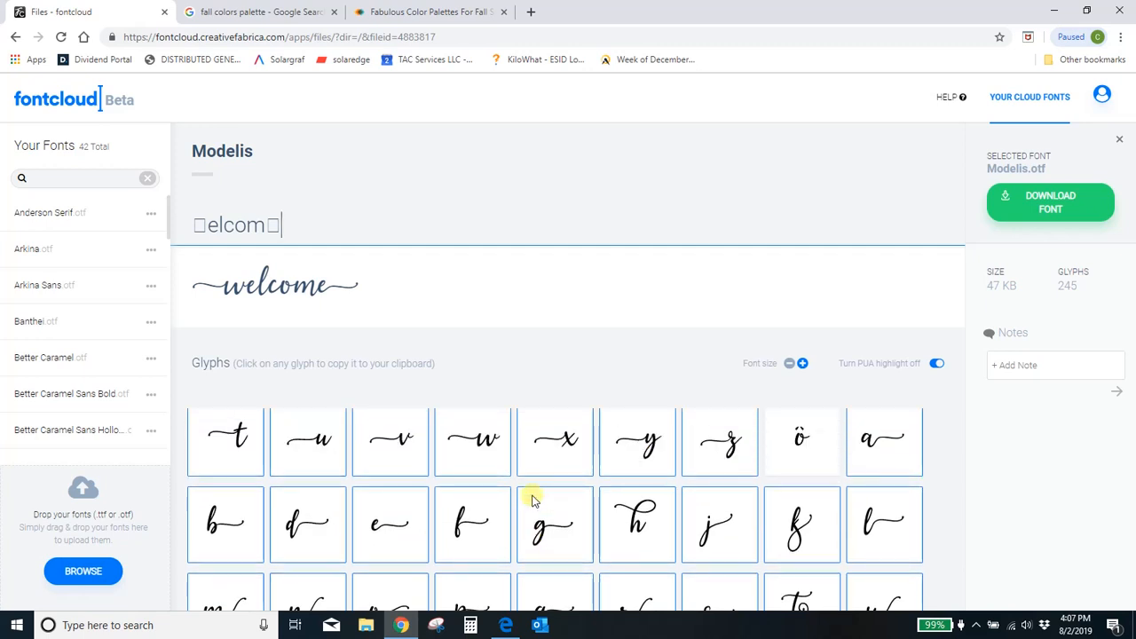
left_click(476, 420)
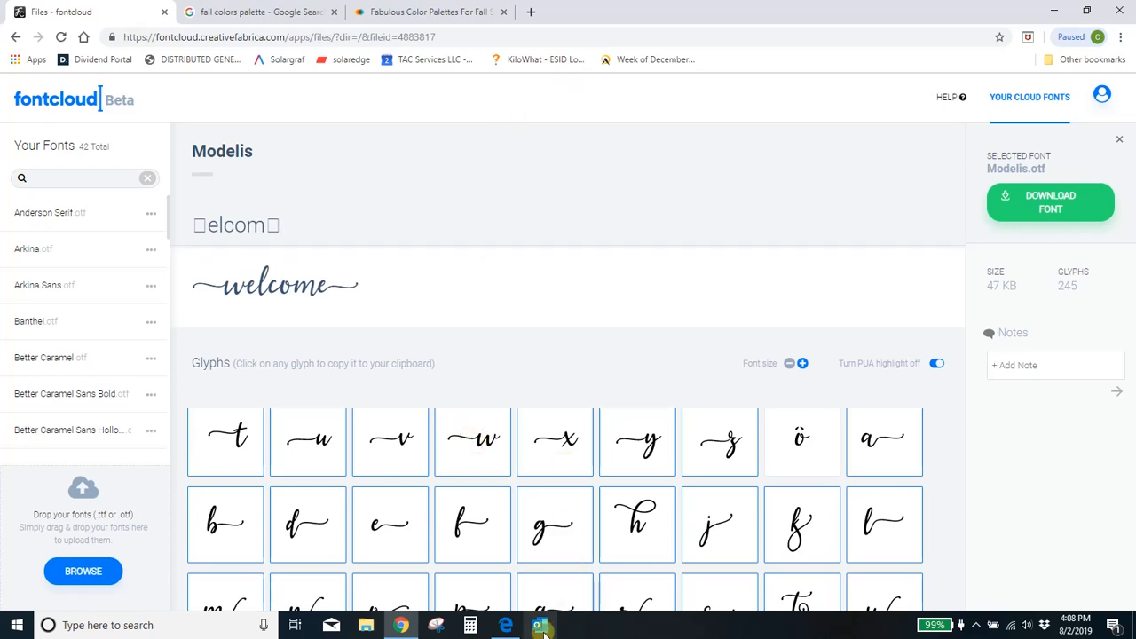
left_click(505, 625)
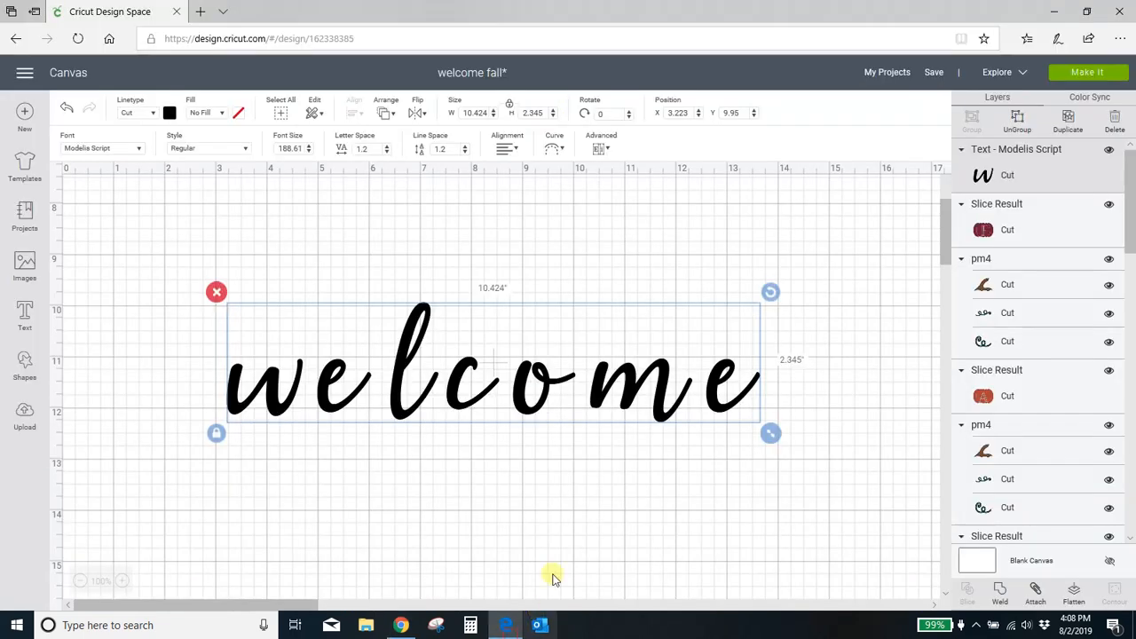
double_click(352, 399)
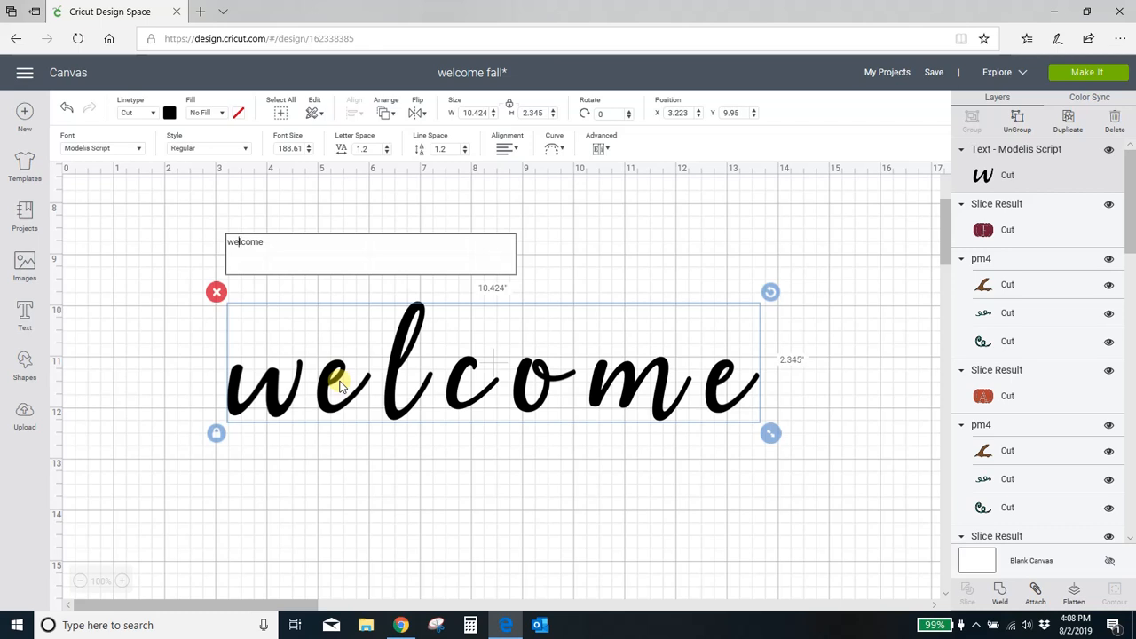
key("BackSpace")
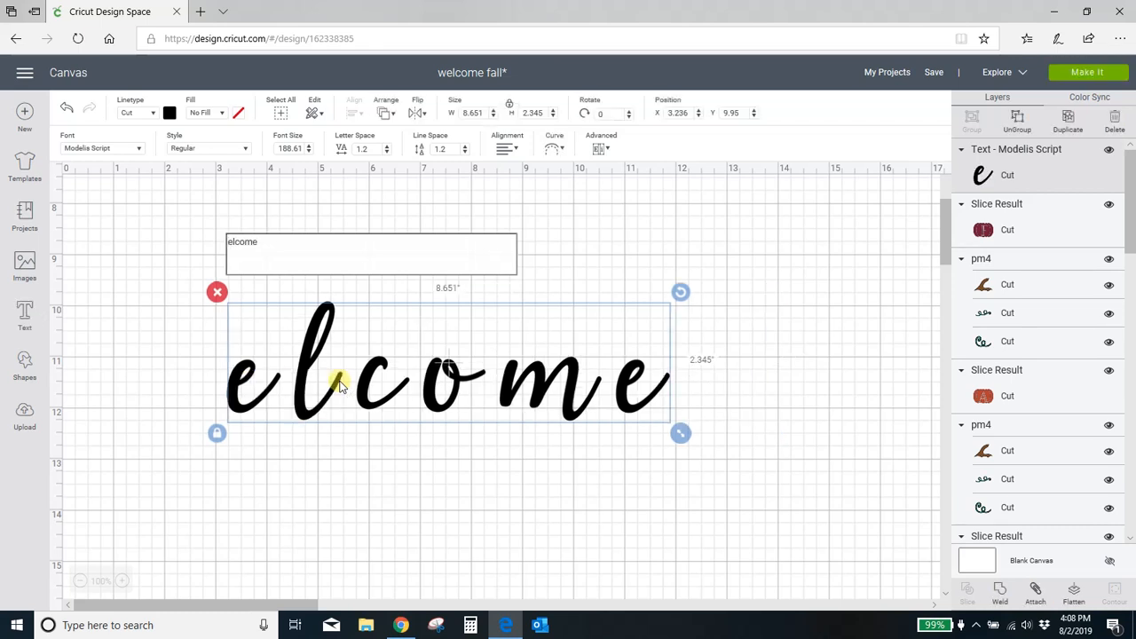
key("ctrl+v")
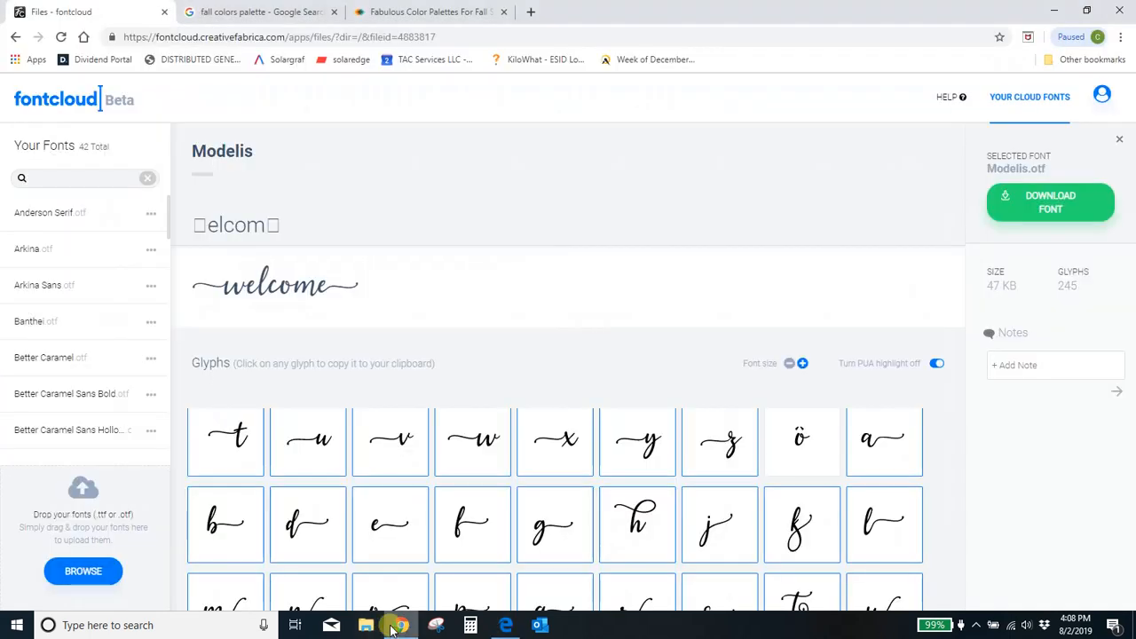
Copy the trailing-swash e glyph from Fontcloud and substitute it for the final letter of the Cricut "welcome" text
left_click(402, 625)
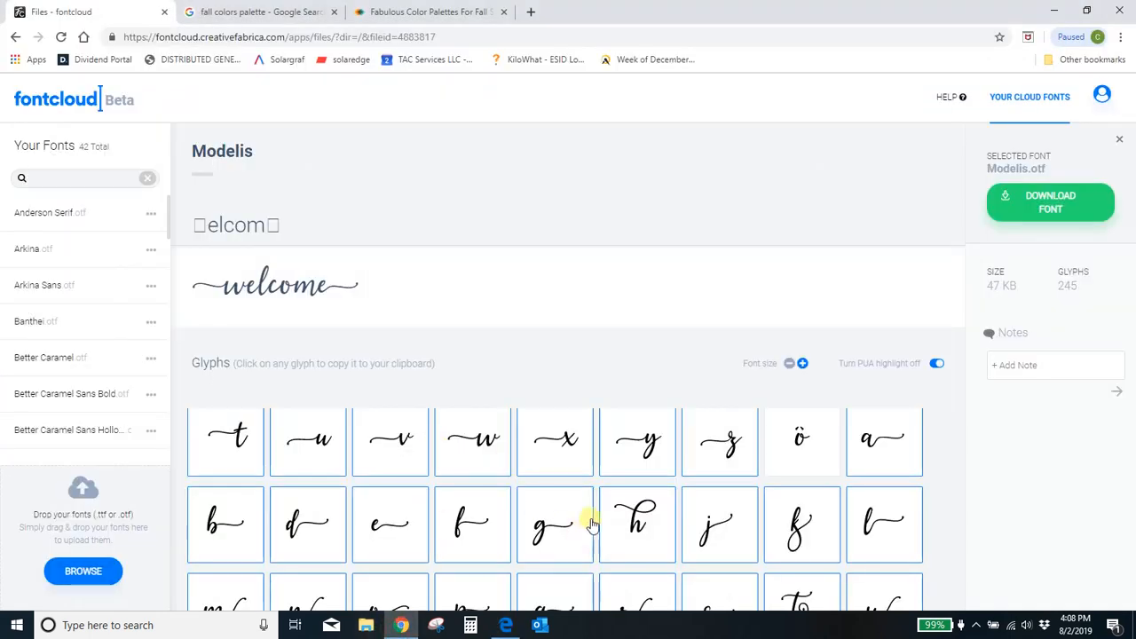
scroll(589, 515, "down", 2)
scroll(431, 456, "up", 1)
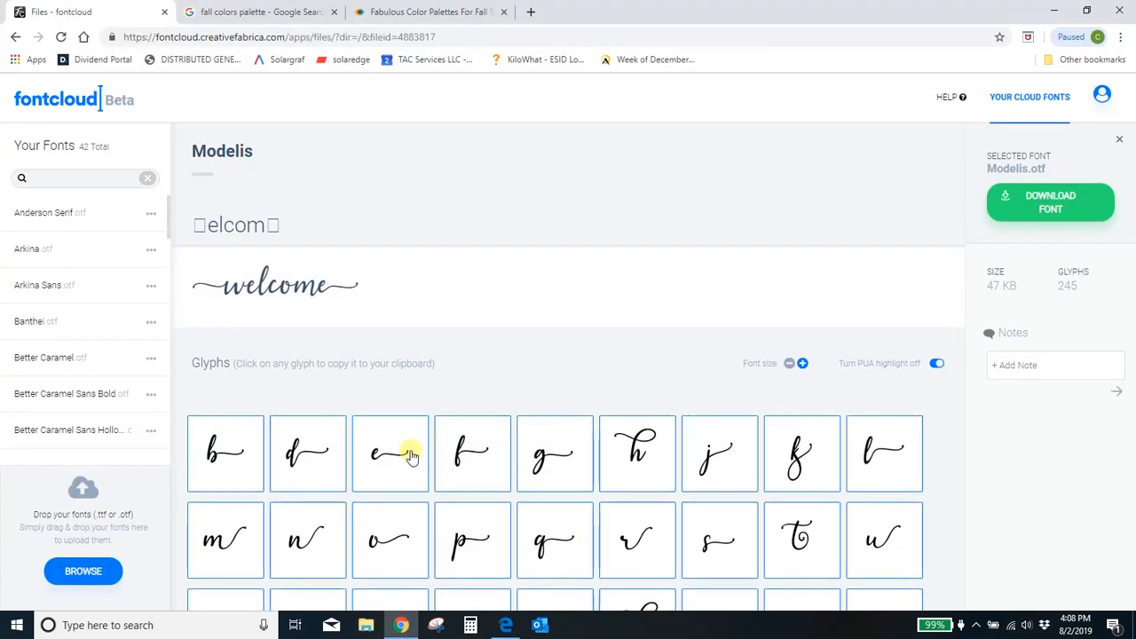
left_click(411, 456)
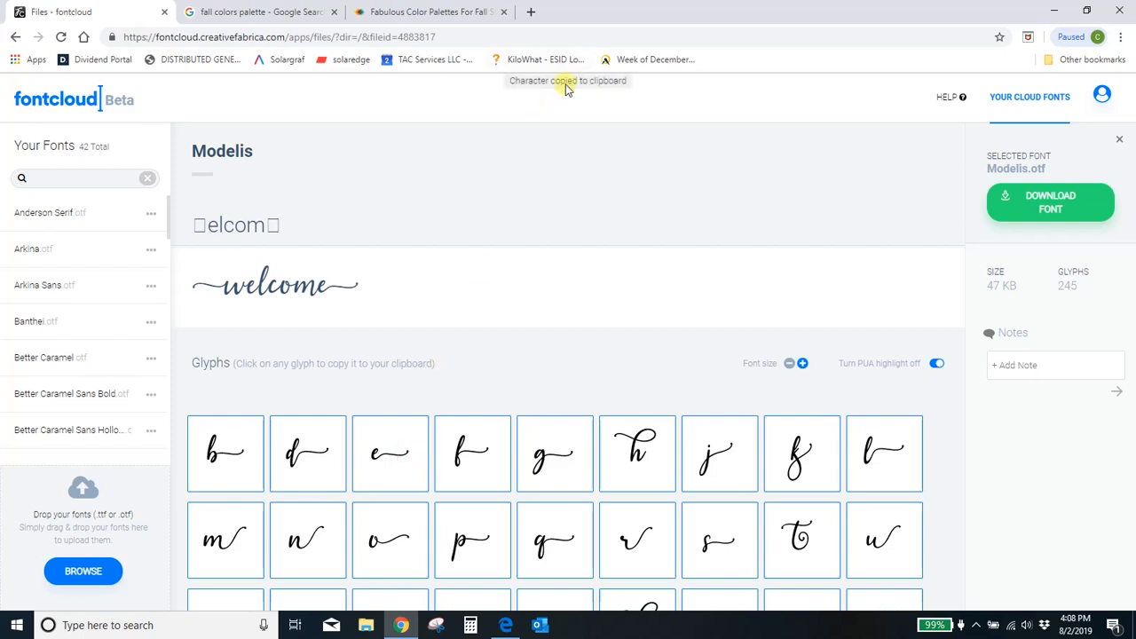
left_click(505, 625)
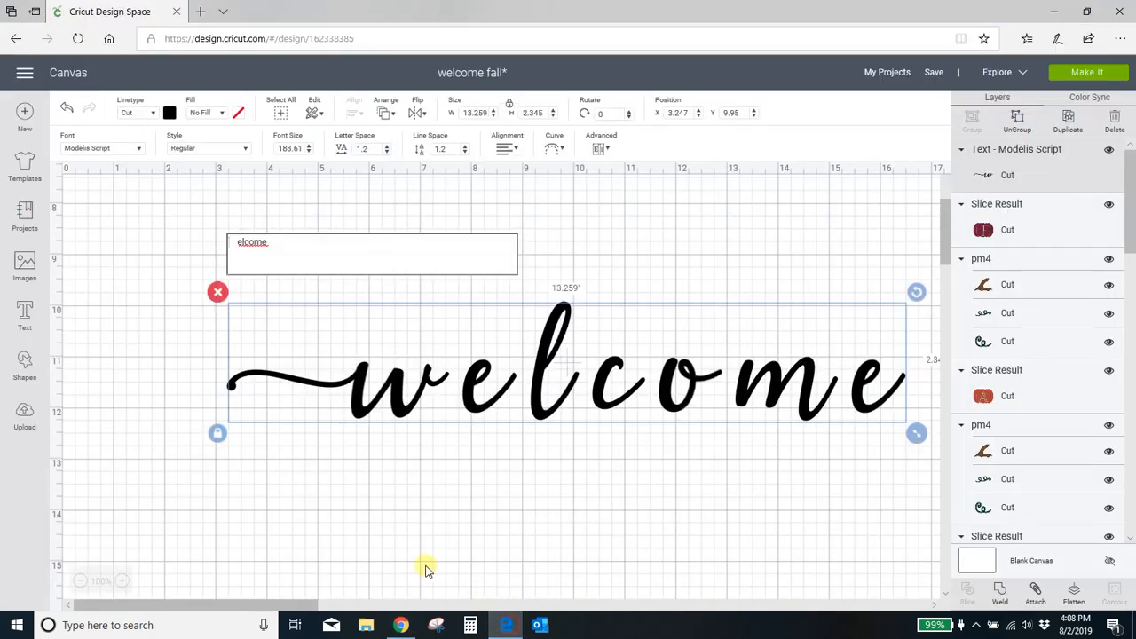
key("BackSpace")
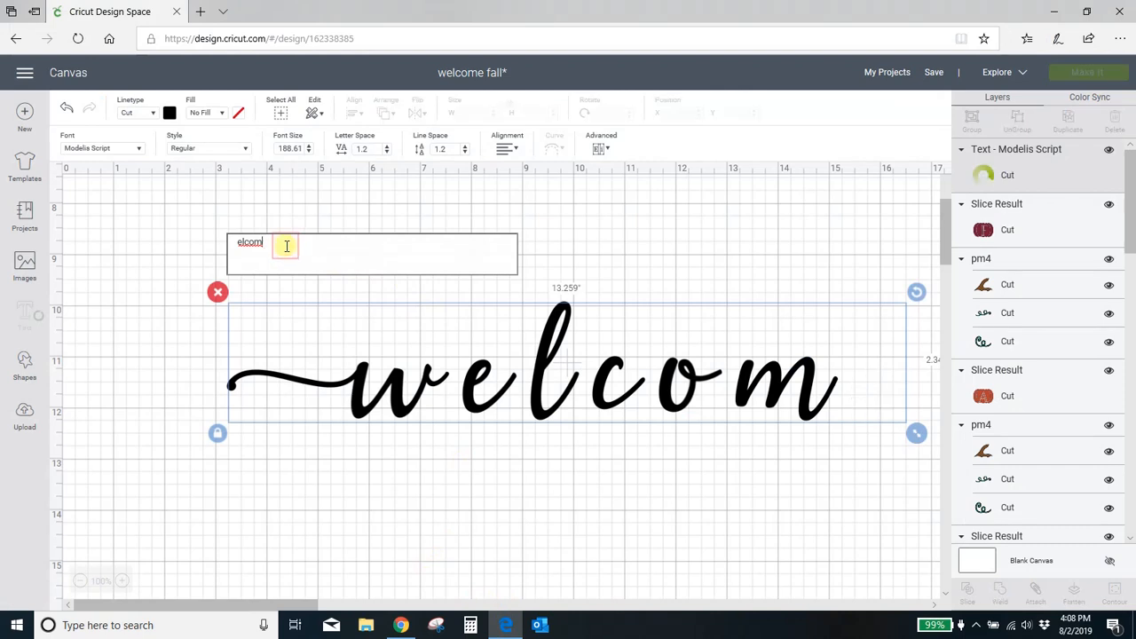
key("ctrl+v")
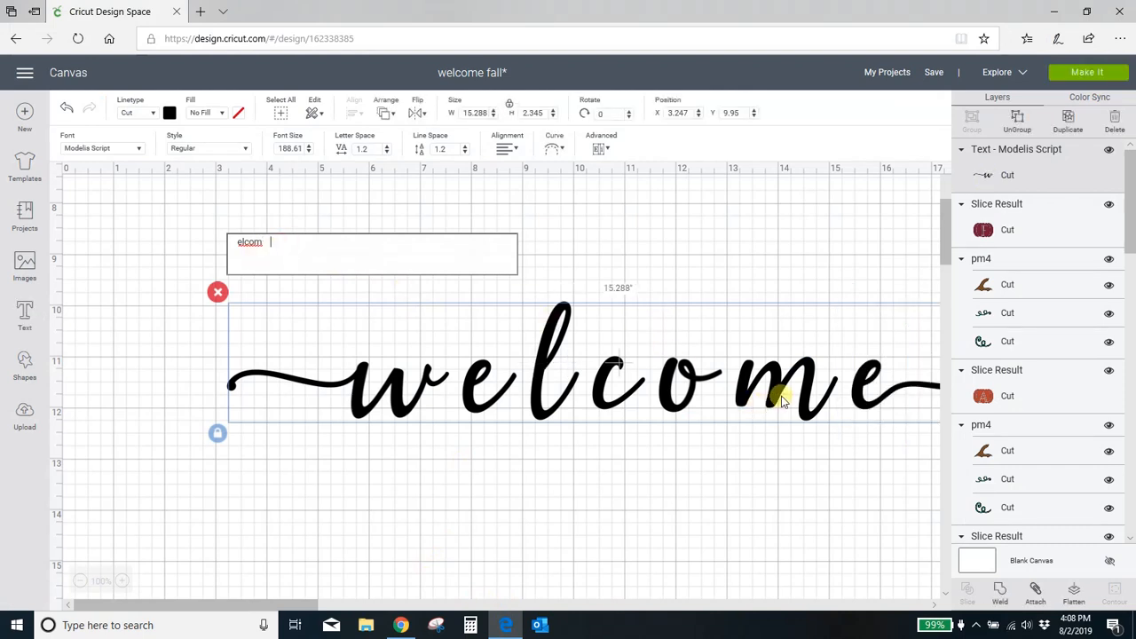
Reposition the swashed "welcome" so both swashes fit in the visible canvas, and set its letter spacing to 0
left_click_drag(781, 393, 687, 405)
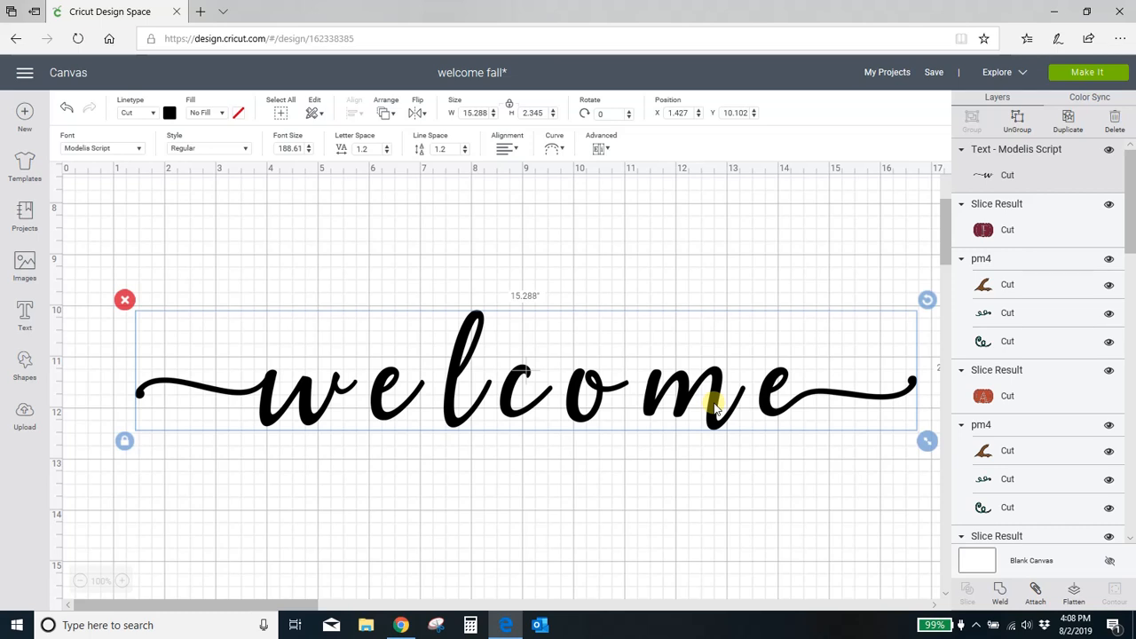
left_click(698, 495)
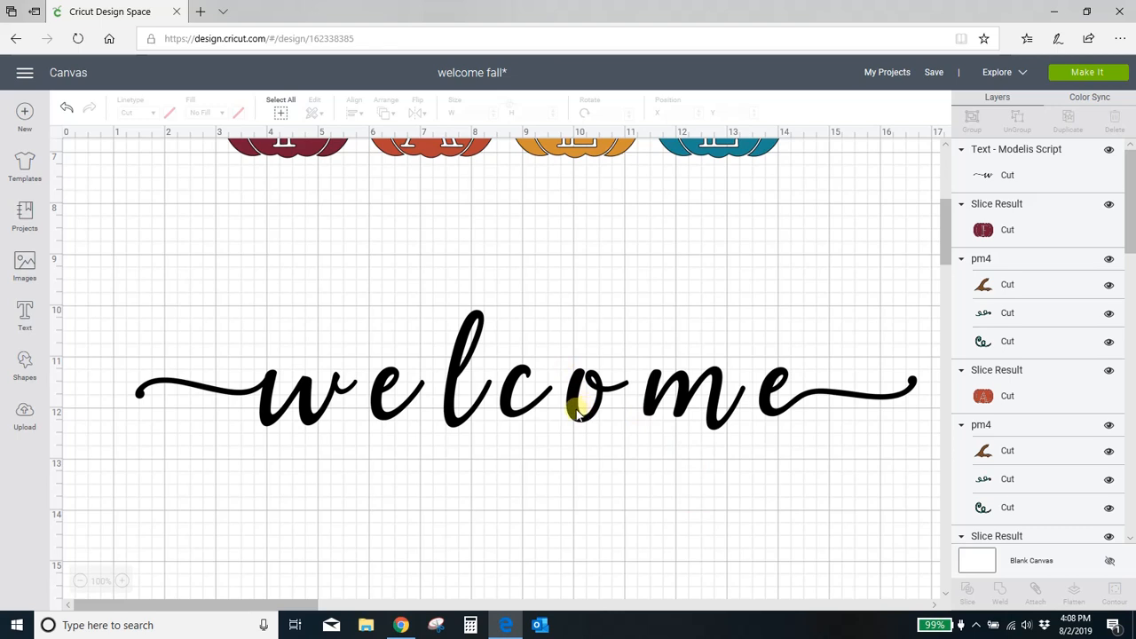
left_click_drag(576, 416, 540, 436)
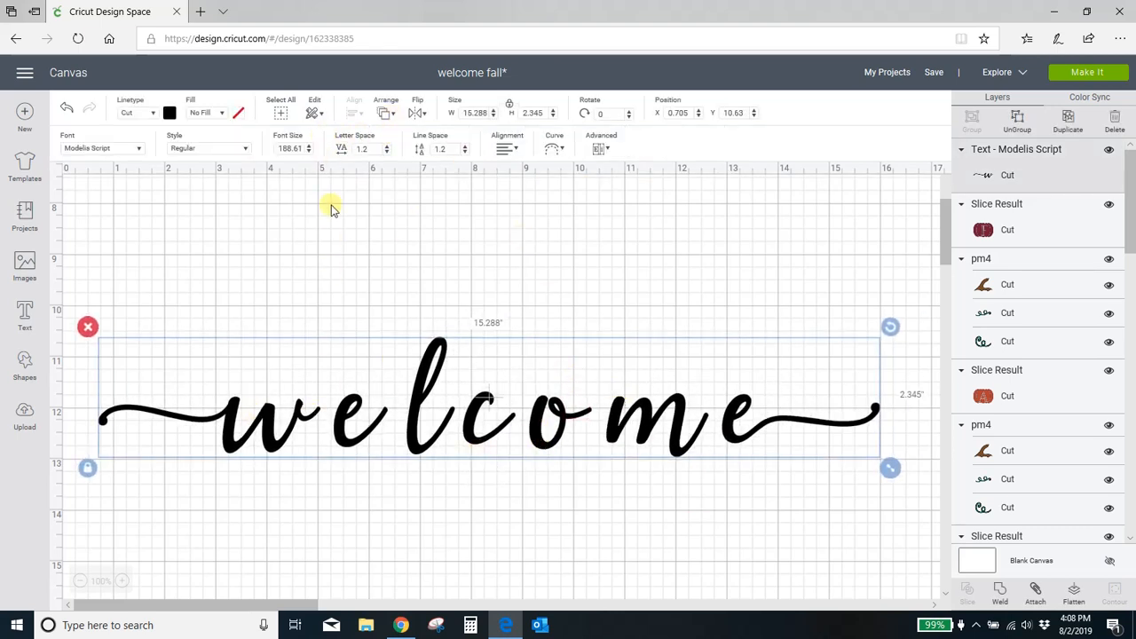
left_click(368, 150)
key("BackSpace")
key("BackSpace")
key("BackSpace")
type("0")
left_click(385, 132)
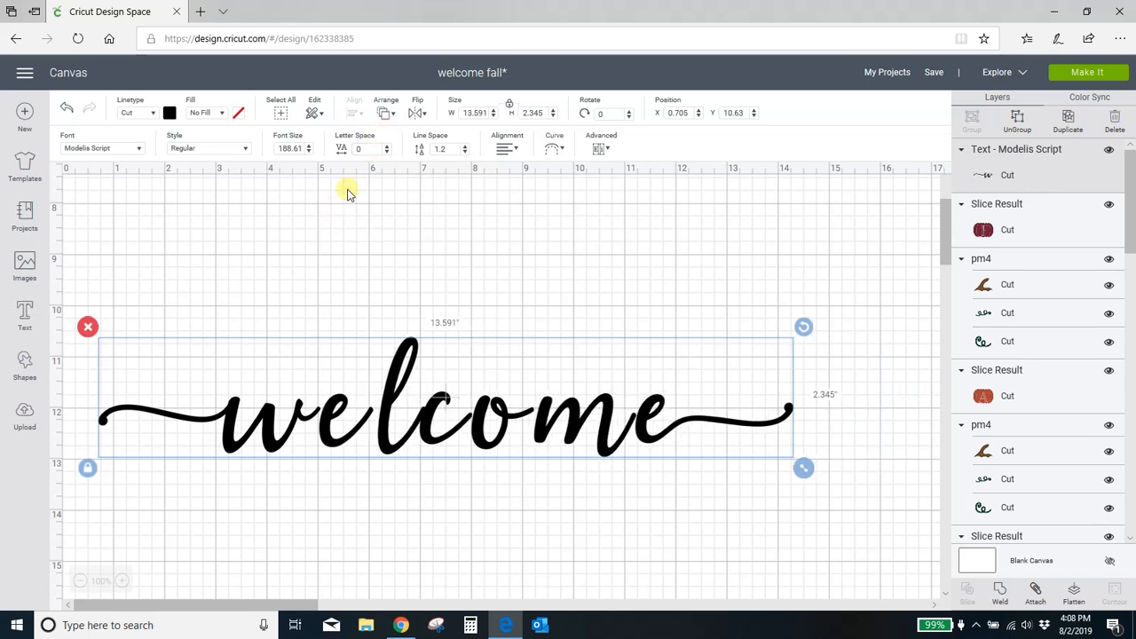
Tighten the letter spacing of "welcome" to -0.3 and move the word slightly up on the canvas
left_click(386, 154)
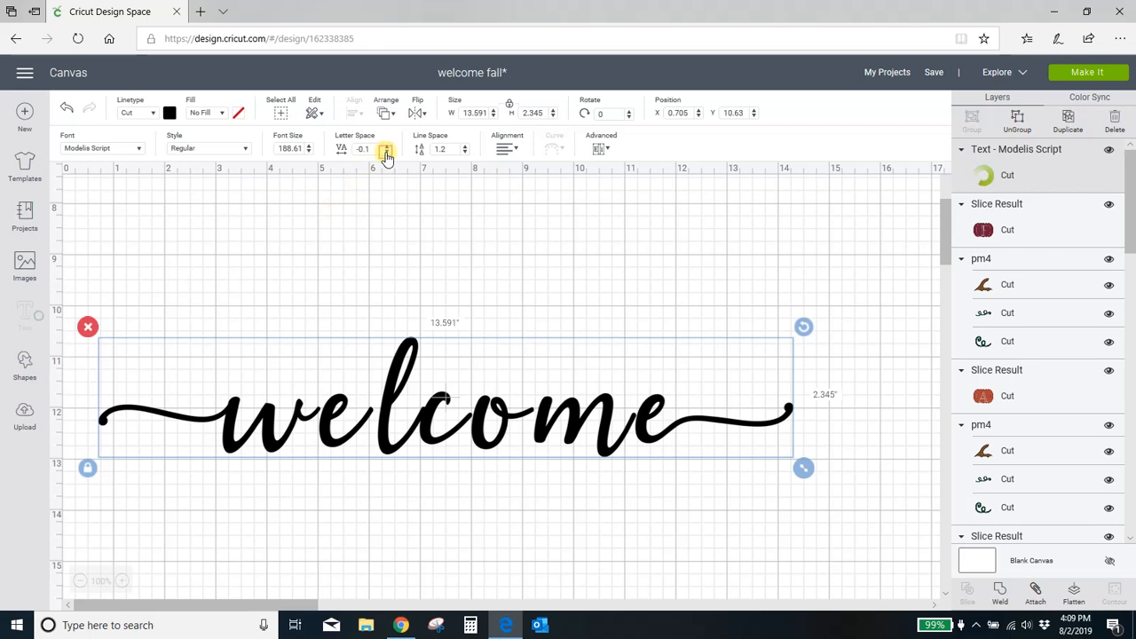
left_click(387, 156)
left_click(387, 157)
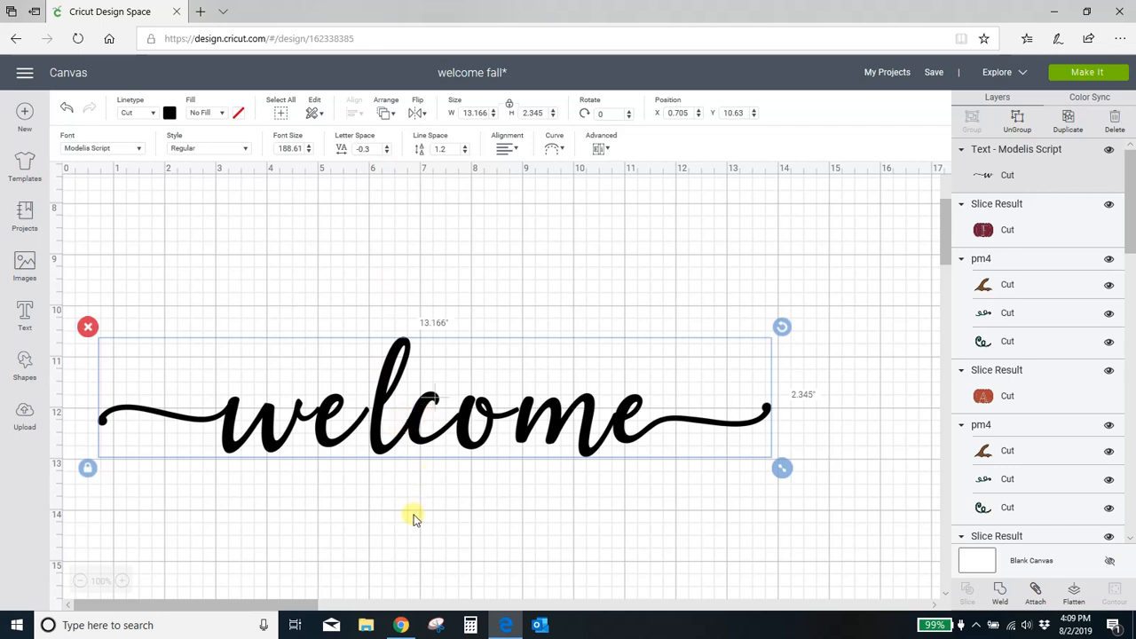
left_click_drag(589, 453, 618, 419)
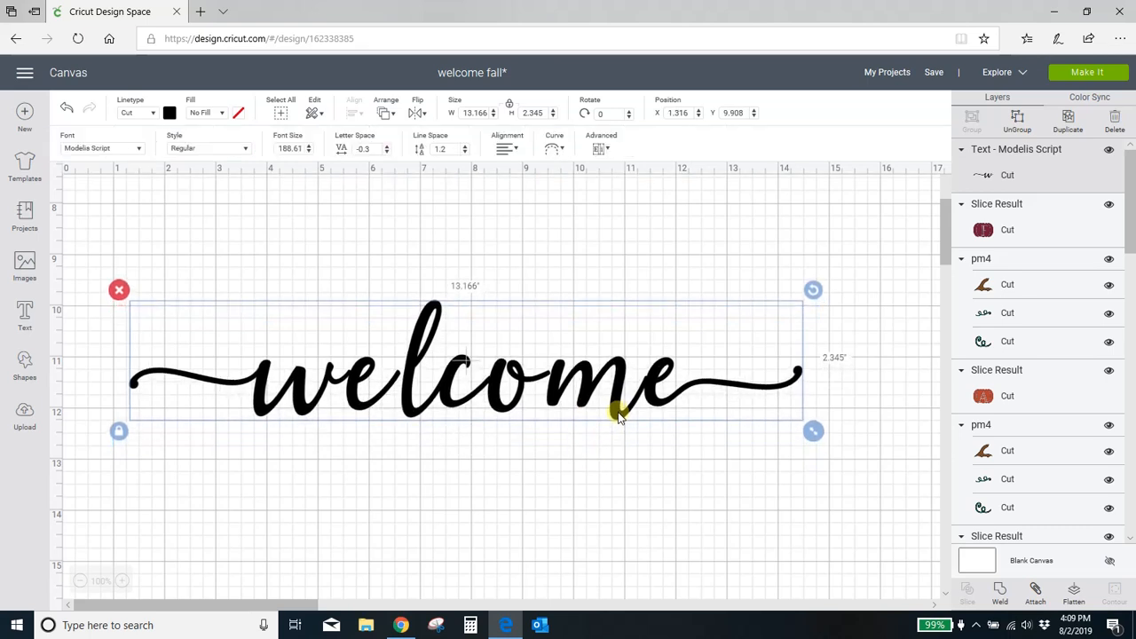
Ungroup "welcome" into single letters and shift the swashed w, the m and the final e to connect with their neighbours
left_click(1009, 128)
left_click(352, 390)
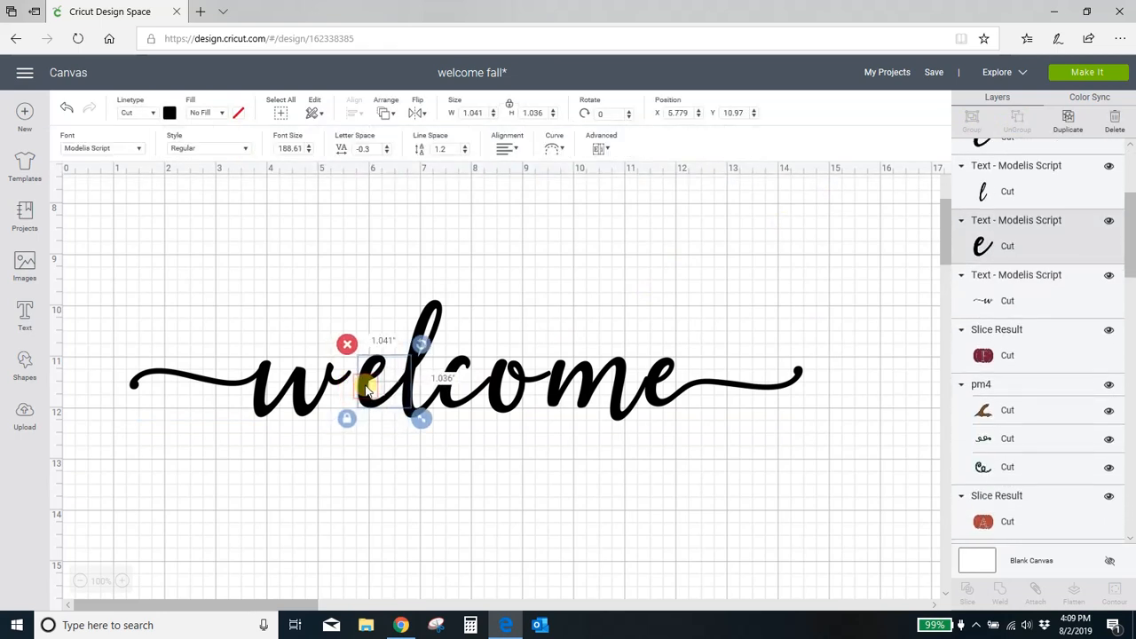
left_click_drag(367, 390, 335, 401)
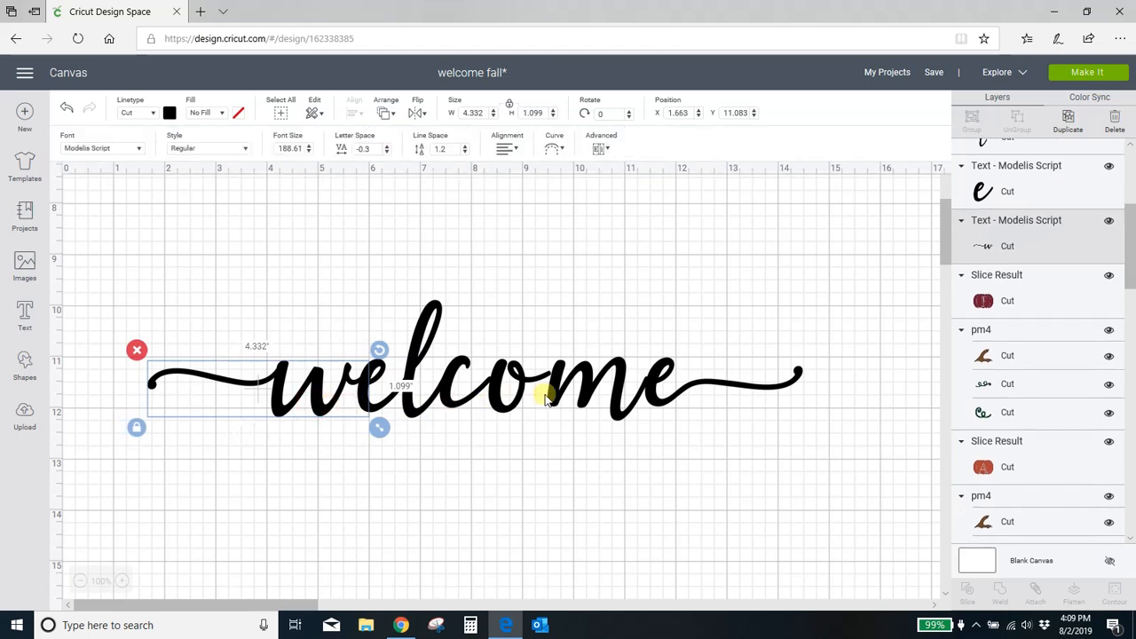
left_click_drag(552, 397, 549, 399)
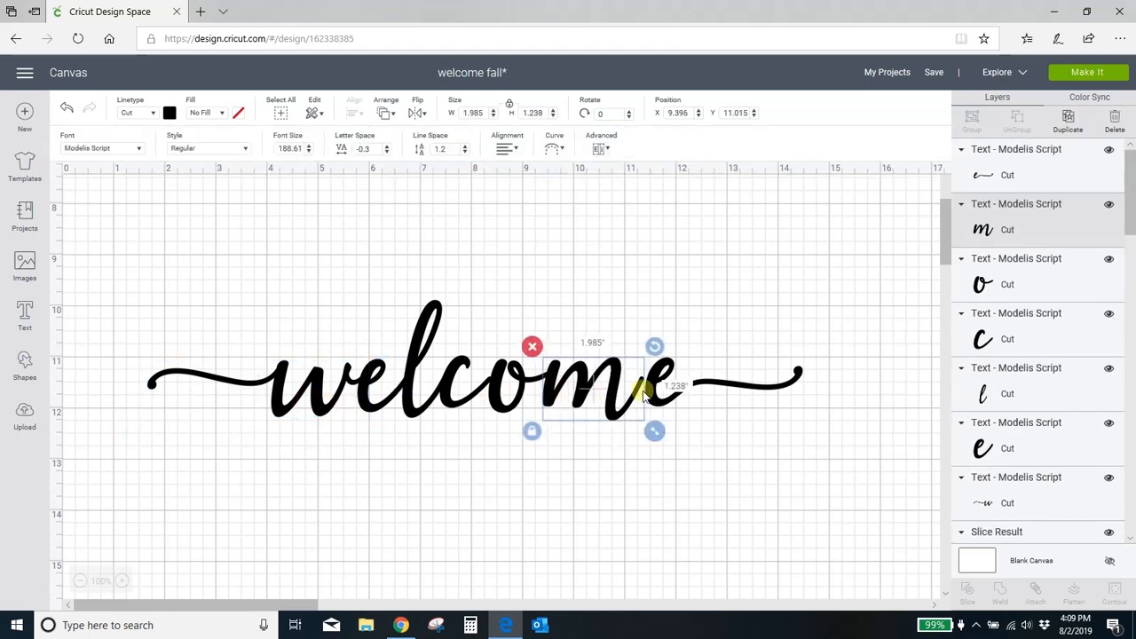
left_click_drag(647, 388, 648, 395)
left_click(655, 437)
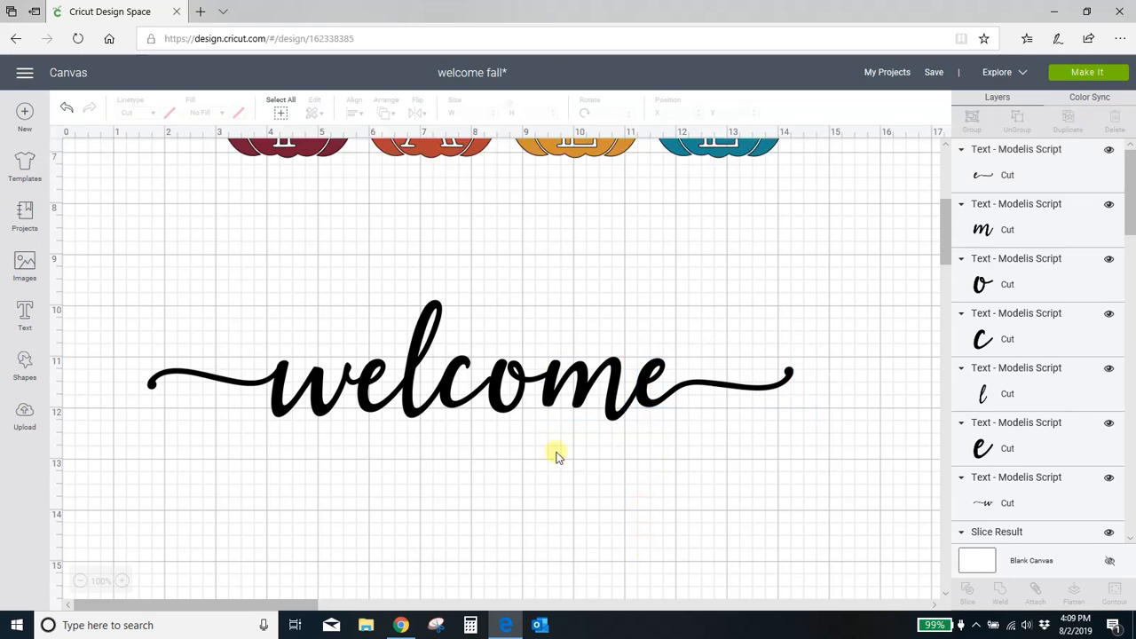
Select all seven letters of "welcome" and weld them into one shape
left_click_drag(140, 286, 818, 455)
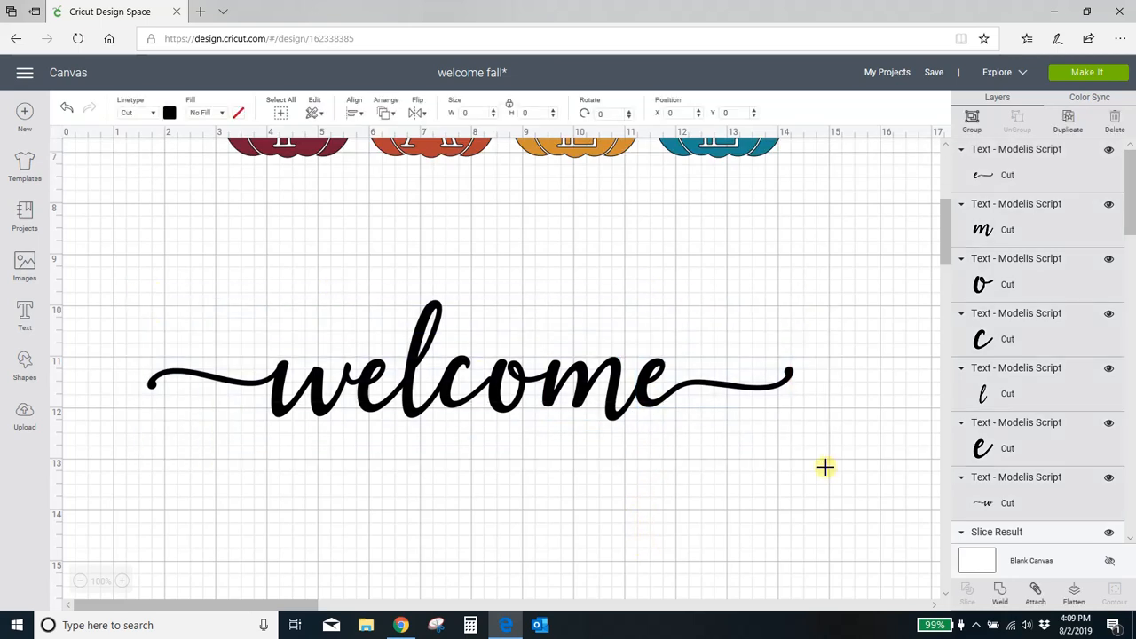
left_click(1001, 593)
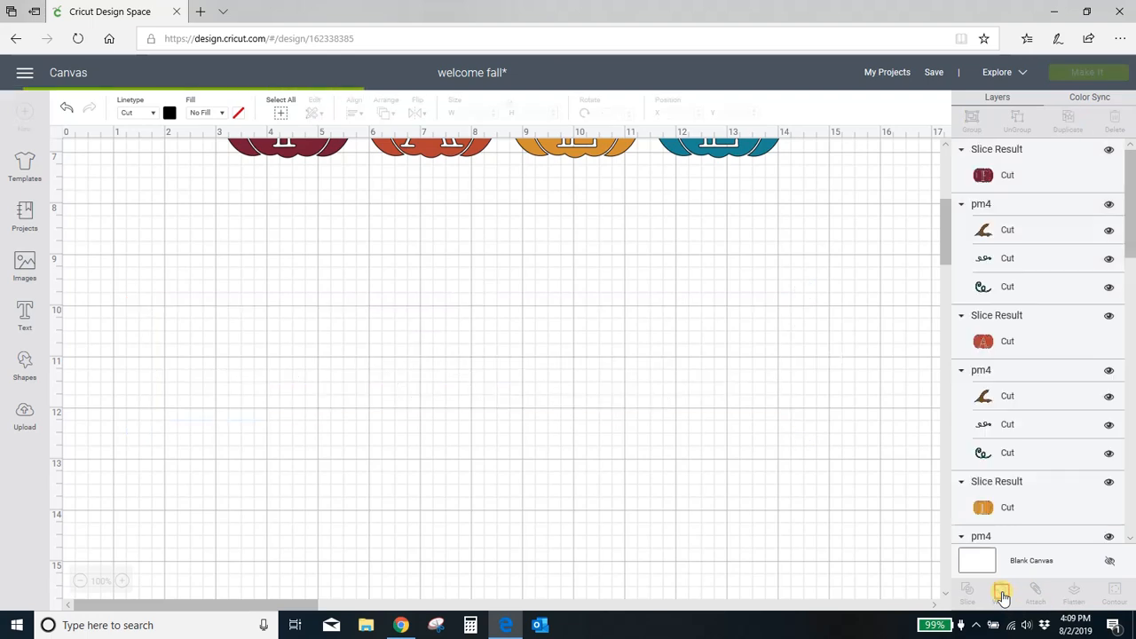
Move the welded "welcome" slightly up so it sits just above the row of four pumpkins, and deselect it
left_click_drag(612, 411, 641, 365)
scroll(647, 355, "up", 4)
left_click(605, 547)
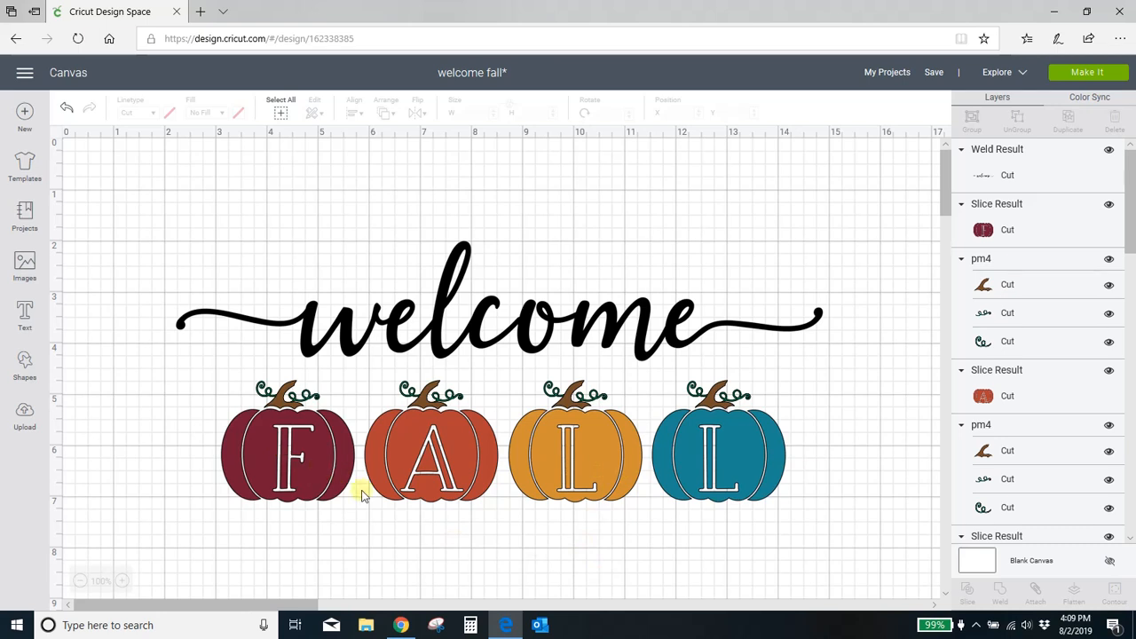
Try to align "welcome" and all the ungrouped pumpkin pieces with Center, and undo the alignment
left_click_drag(135, 184, 851, 561)
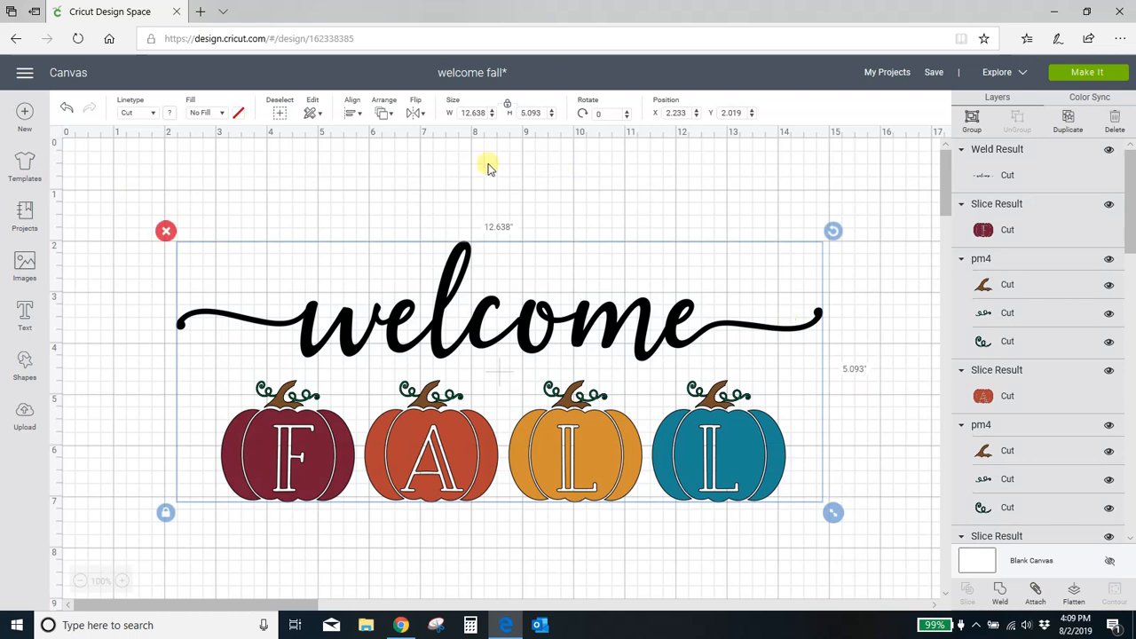
left_click(352, 115)
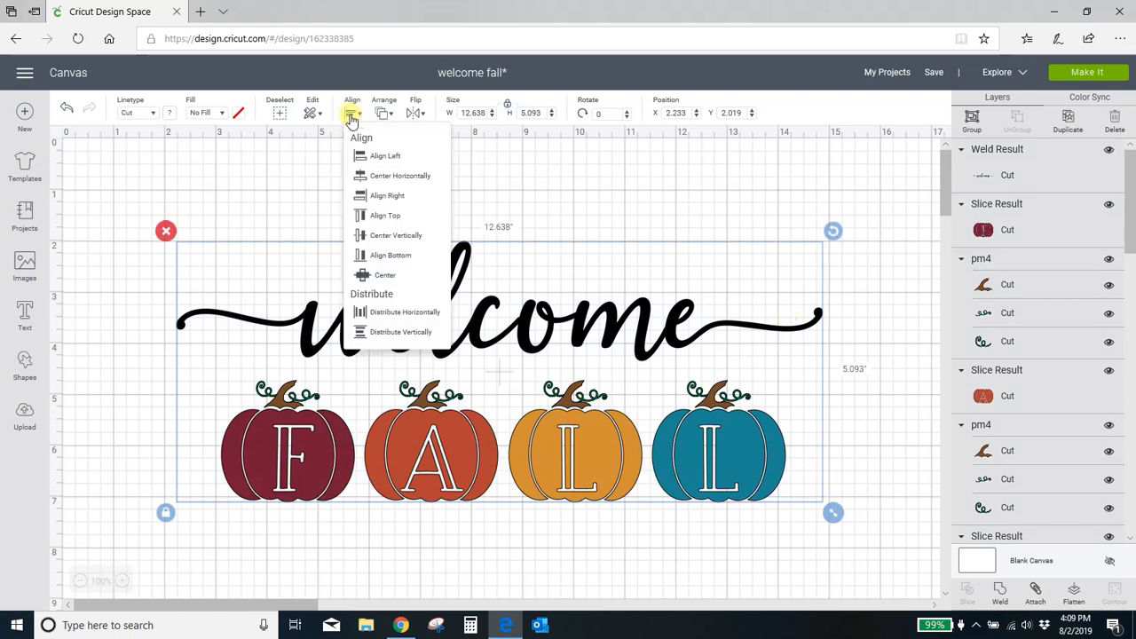
left_click(382, 281)
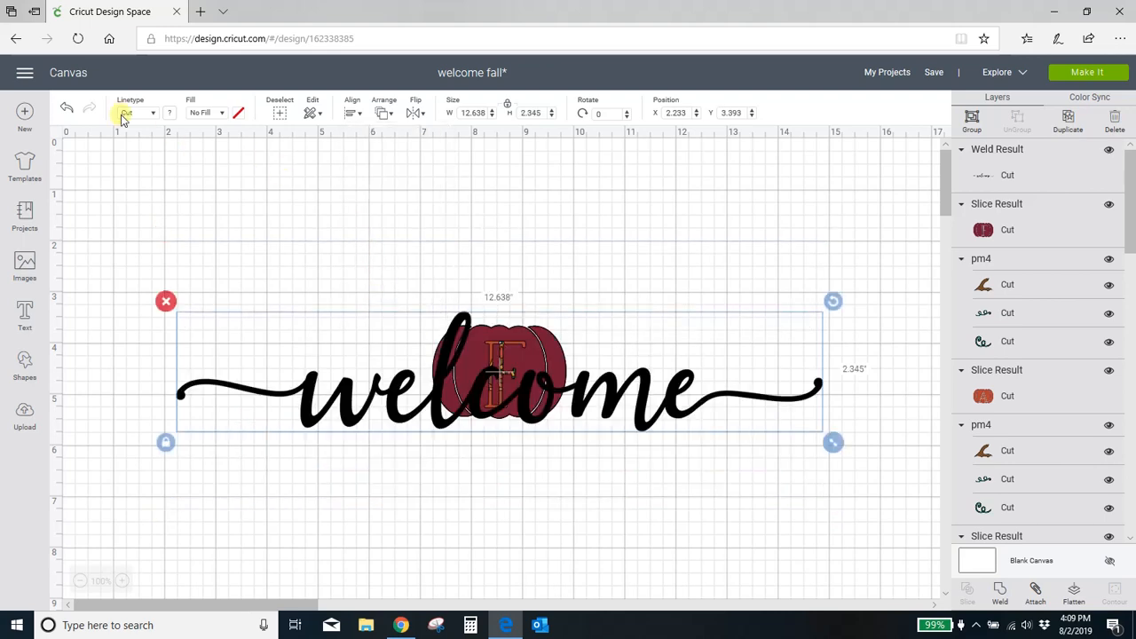
left_click(67, 109)
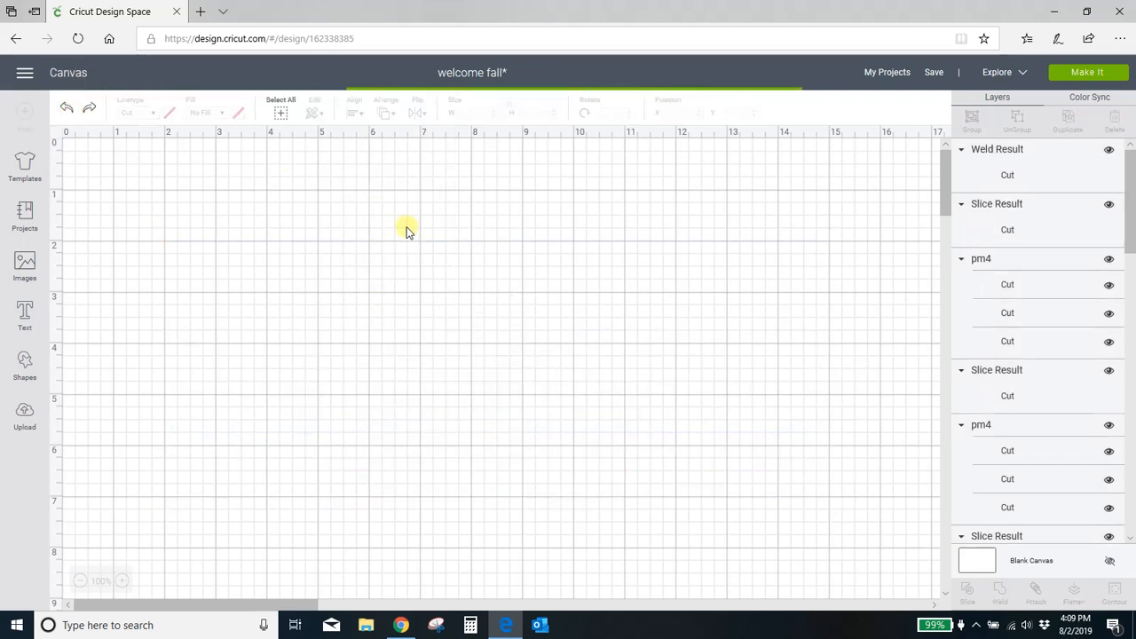
Try to align "welcome" and the ungrouped pumpkins with Center Horizontally, and undo the alignment
left_click_drag(155, 206, 880, 545)
left_click(352, 113)
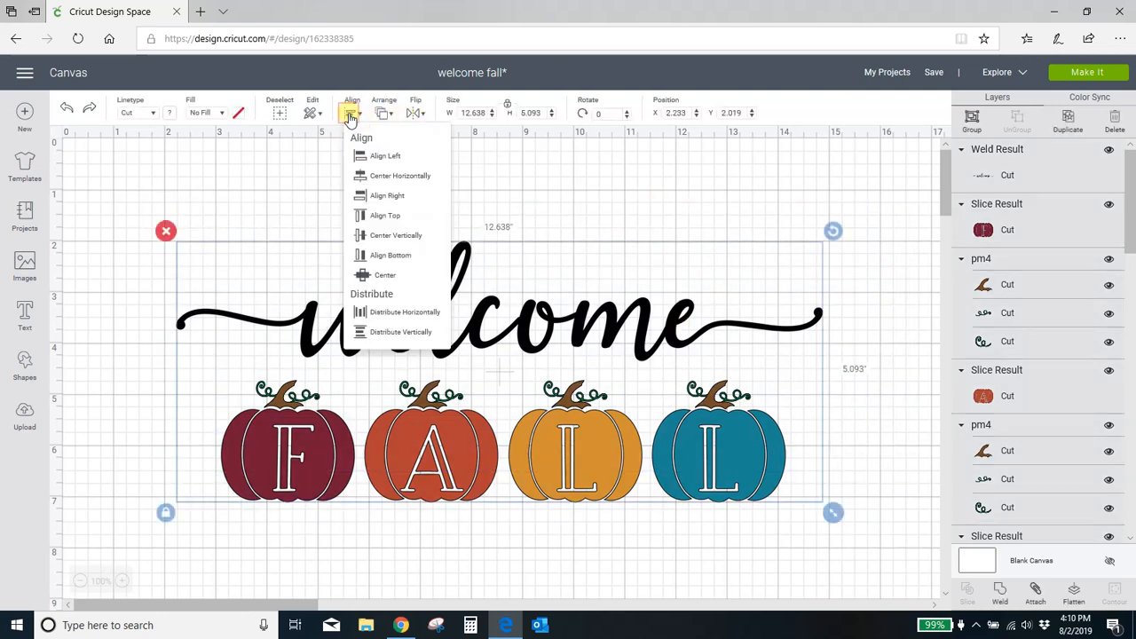
left_click(366, 177)
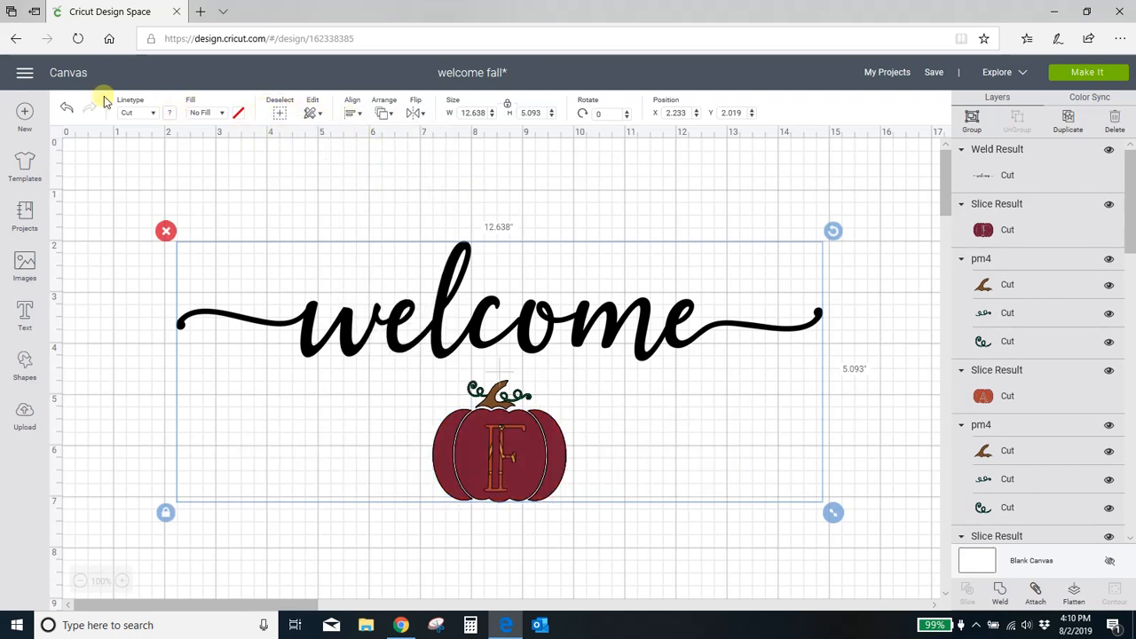
left_click(67, 107)
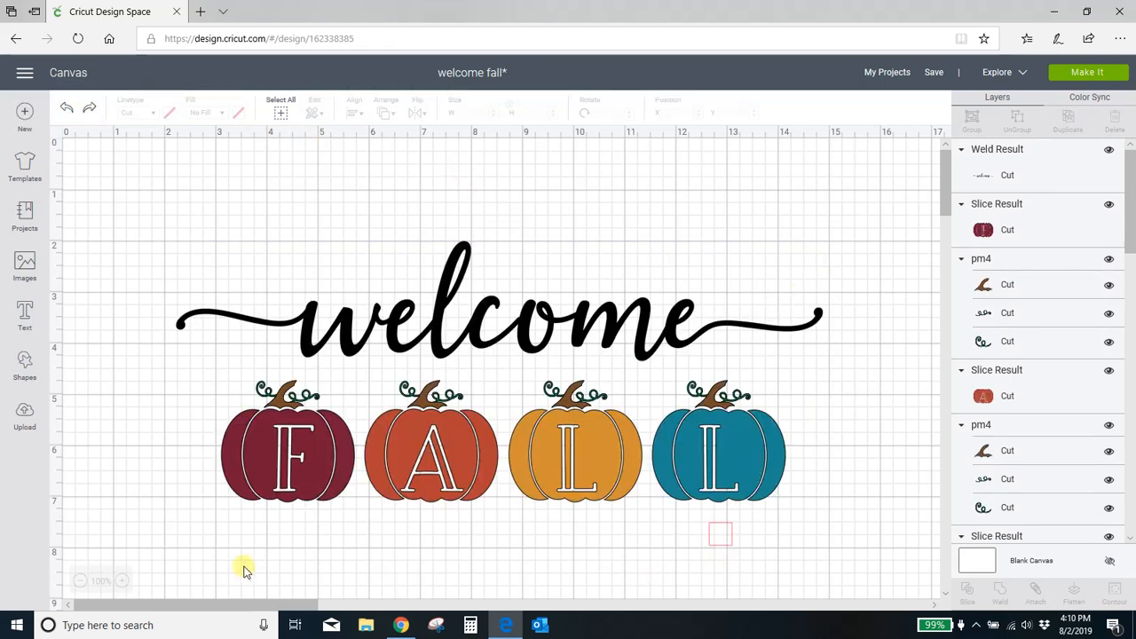
Group the four letter pumpkins with their stems and vines into one object
left_click_drag(191, 546, 814, 373)
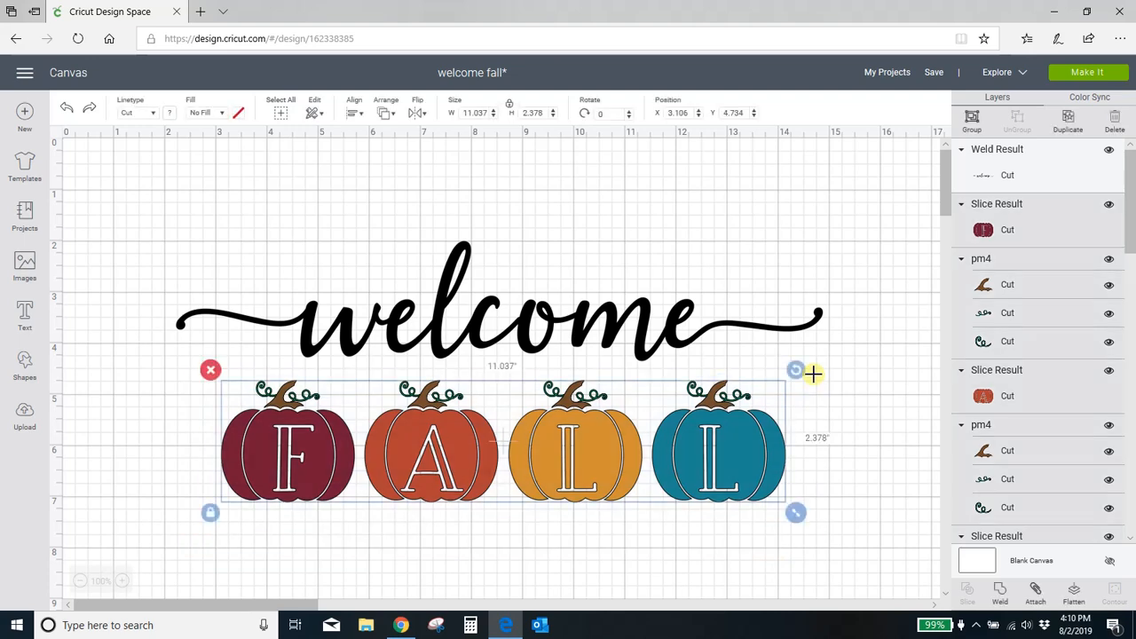
left_click(977, 120)
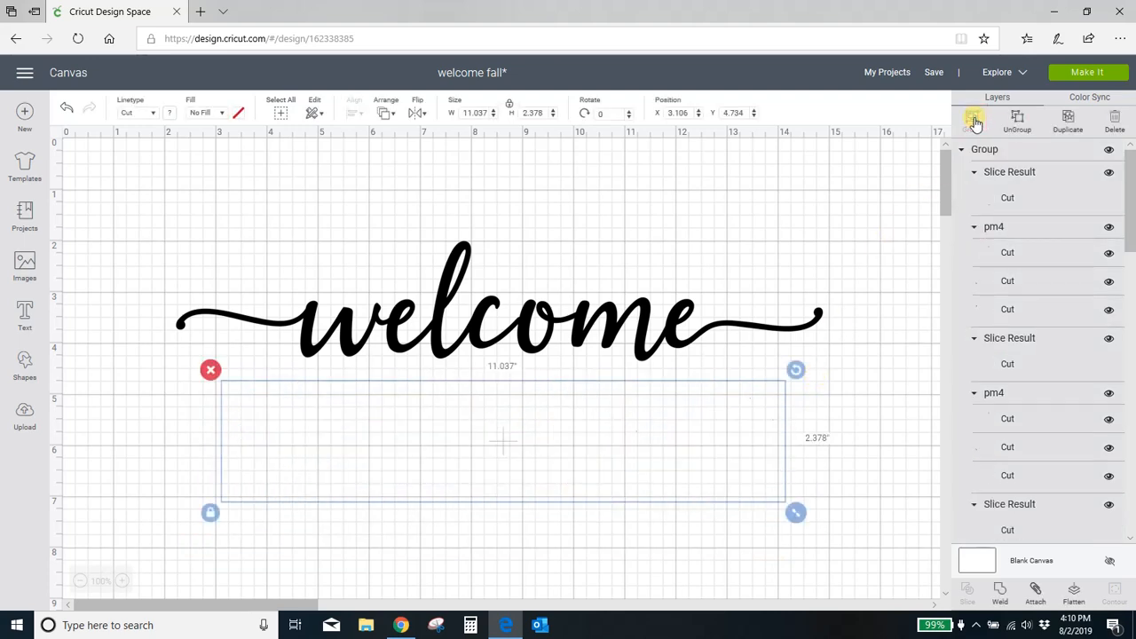
left_click(203, 235)
left_click(236, 186)
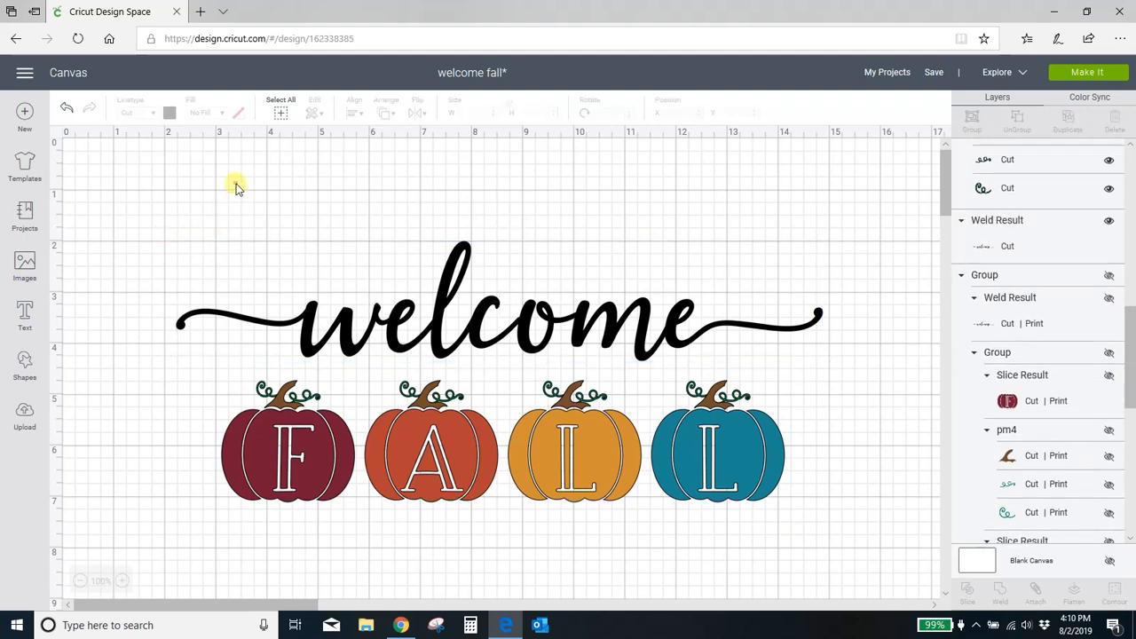
Center "welcome" and the pumpkin group horizontally on each other, and deselect them
left_click_drag(184, 176, 817, 507)
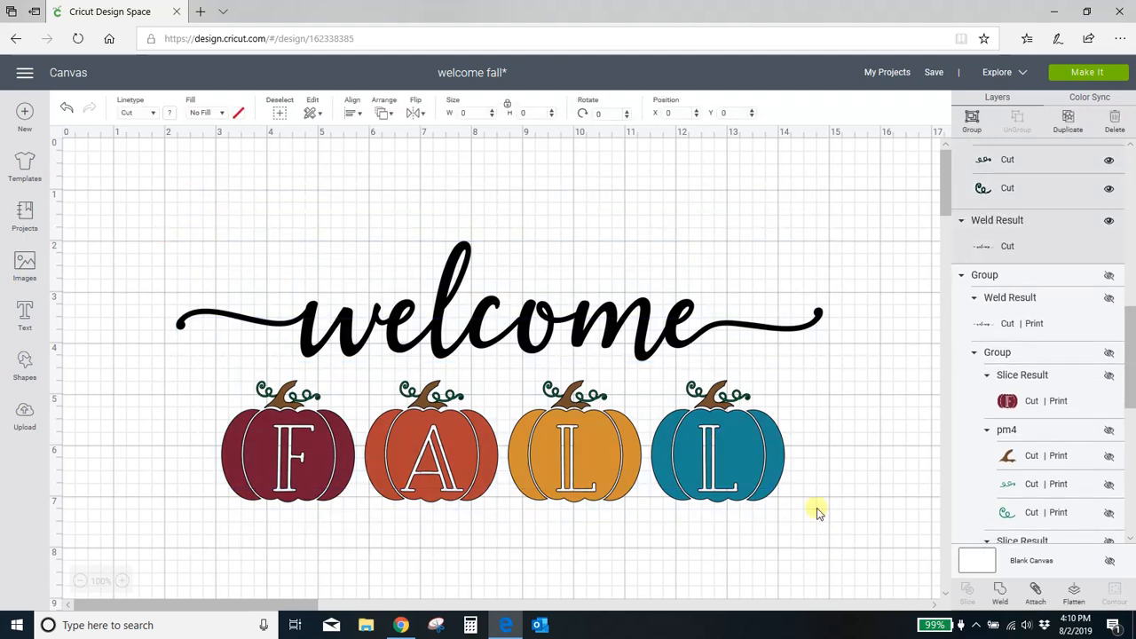
left_click(349, 116)
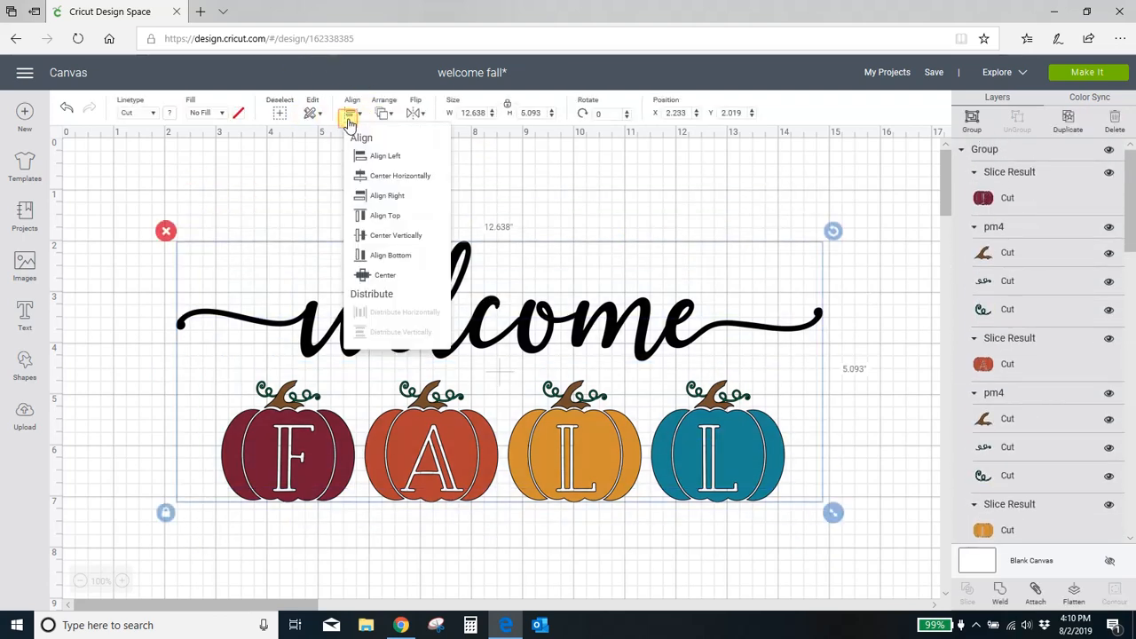
left_click(371, 177)
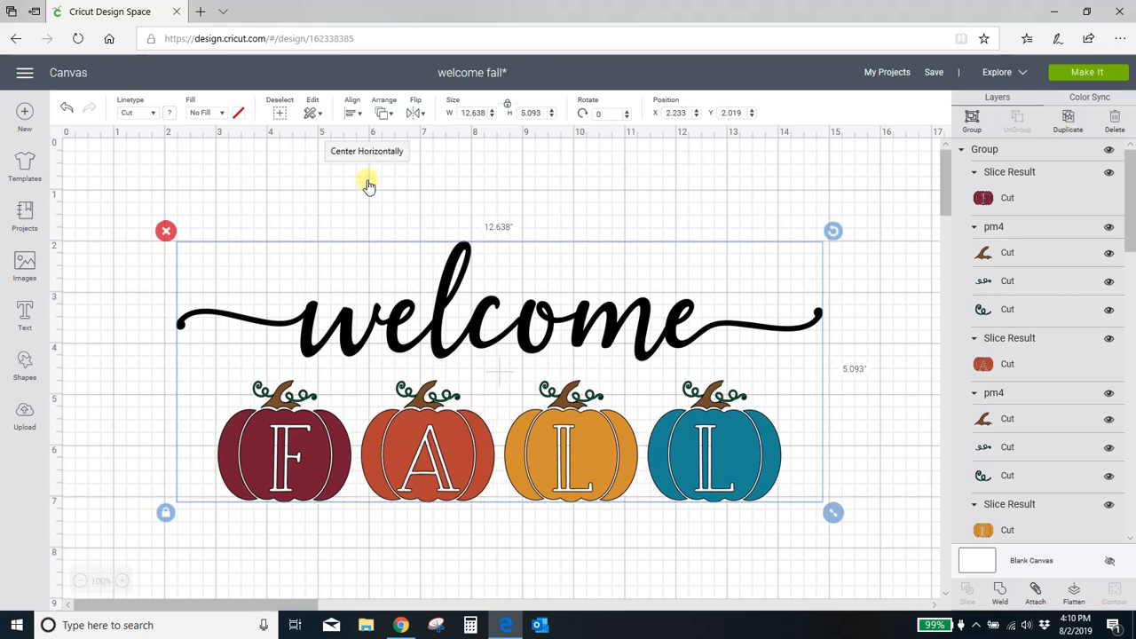
left_click(497, 571)
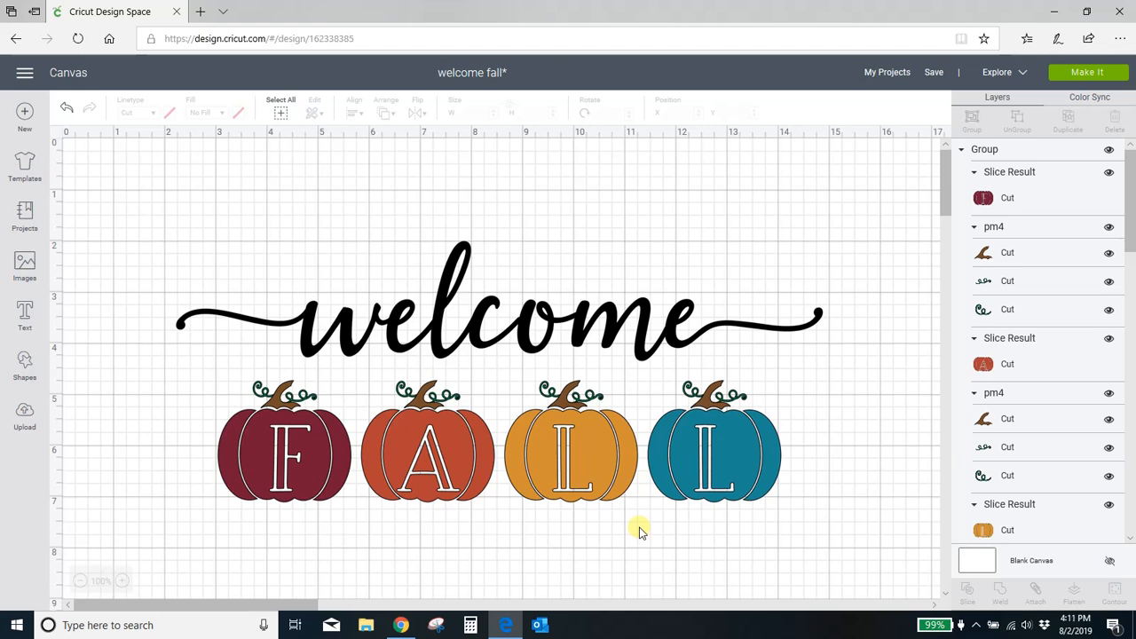
Switch to Chrome and open the fonts page of the Creative Fabrica website
left_click(401, 625)
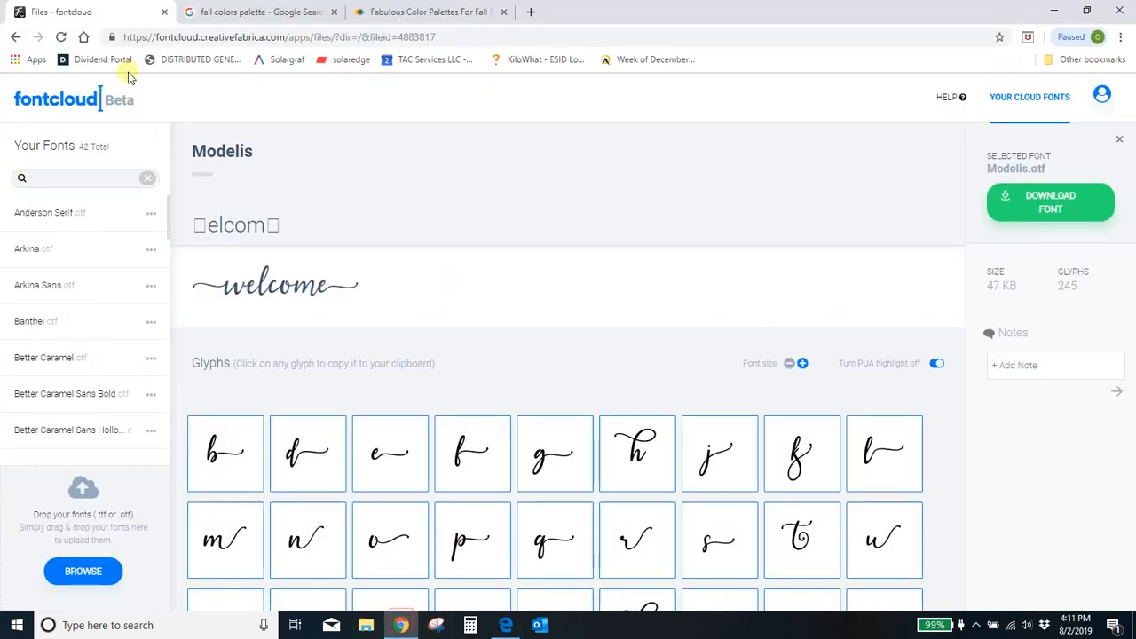
left_click(160, 38)
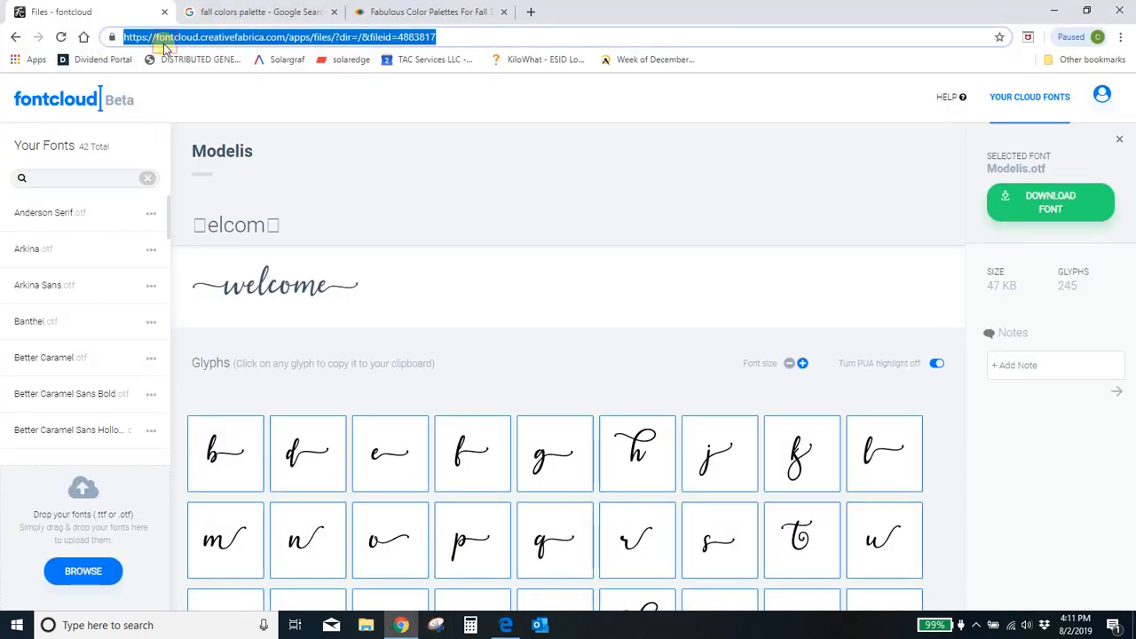
type("cre")
key("Return")
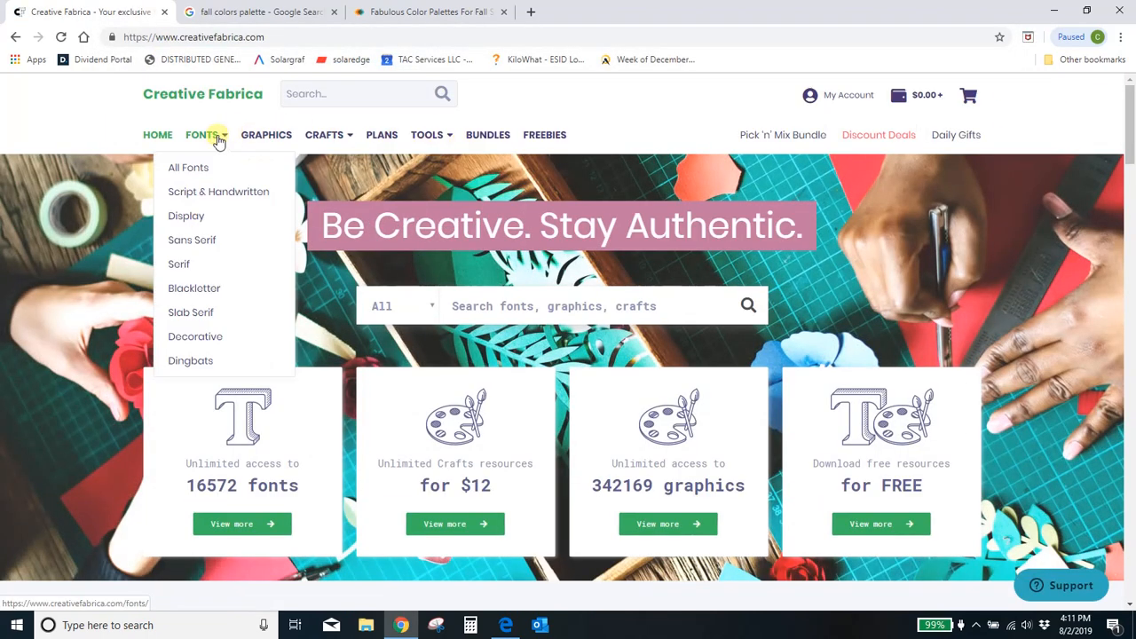
left_click(203, 136)
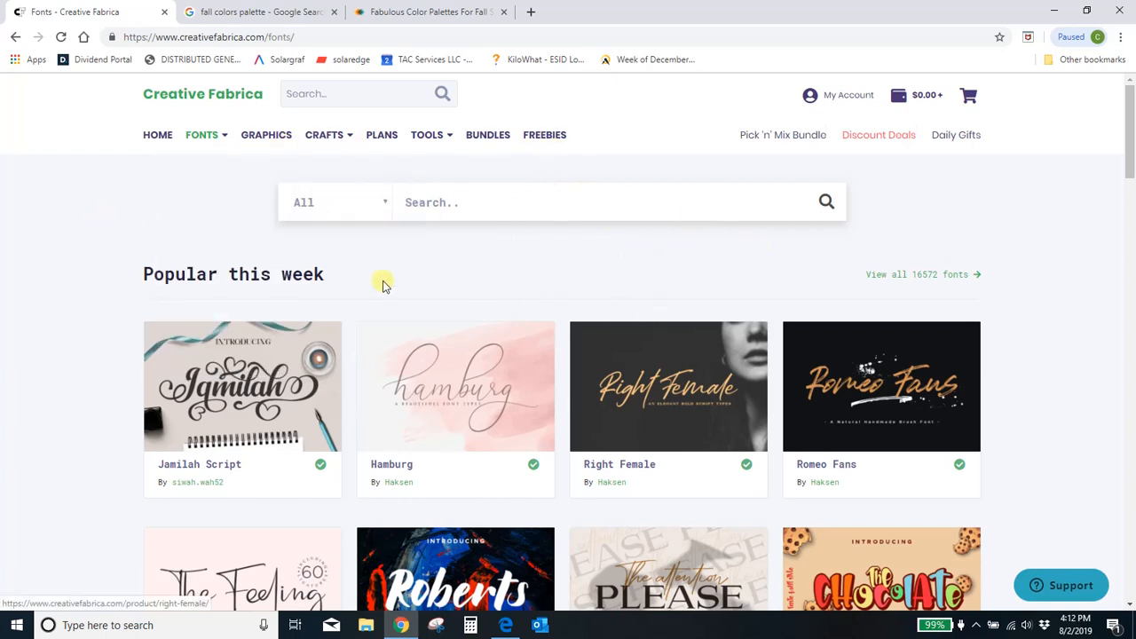
View the Cool Autumn palette on the SchemeColor page, and switch back to Cricut Design Space in Edge
left_click(473, 19)
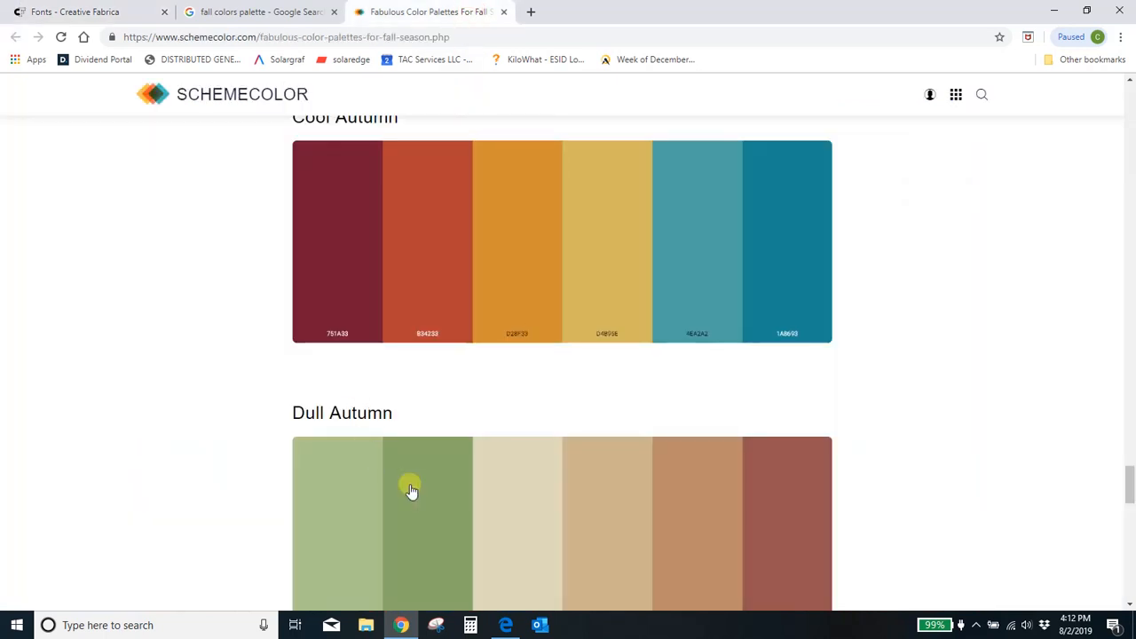
left_click(505, 625)
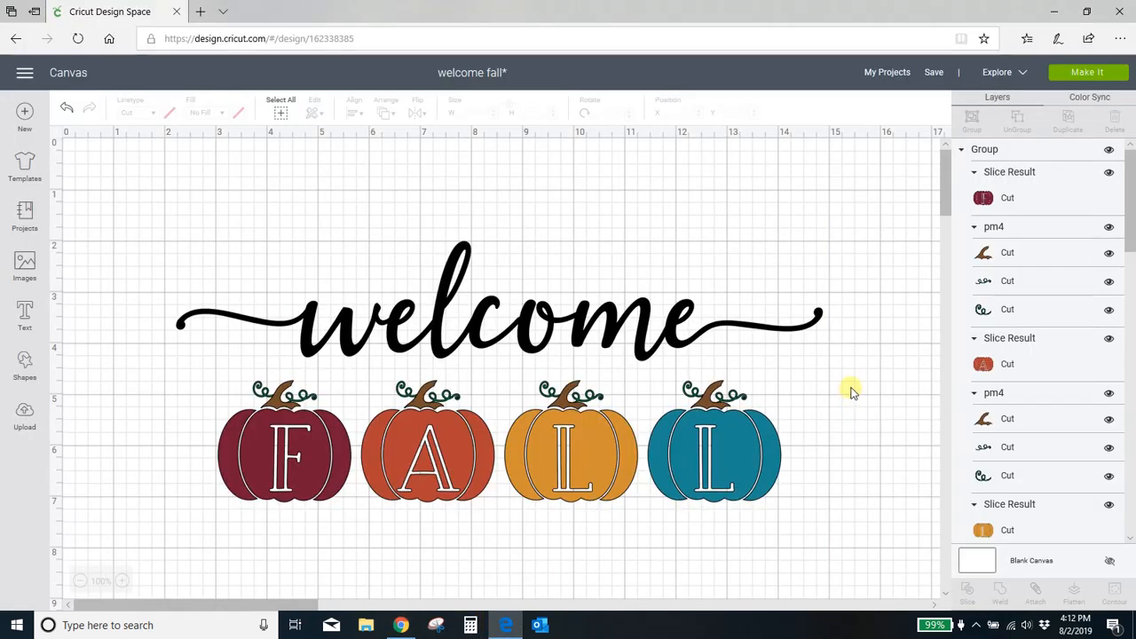
left_click(976, 625)
left_click(948, 595)
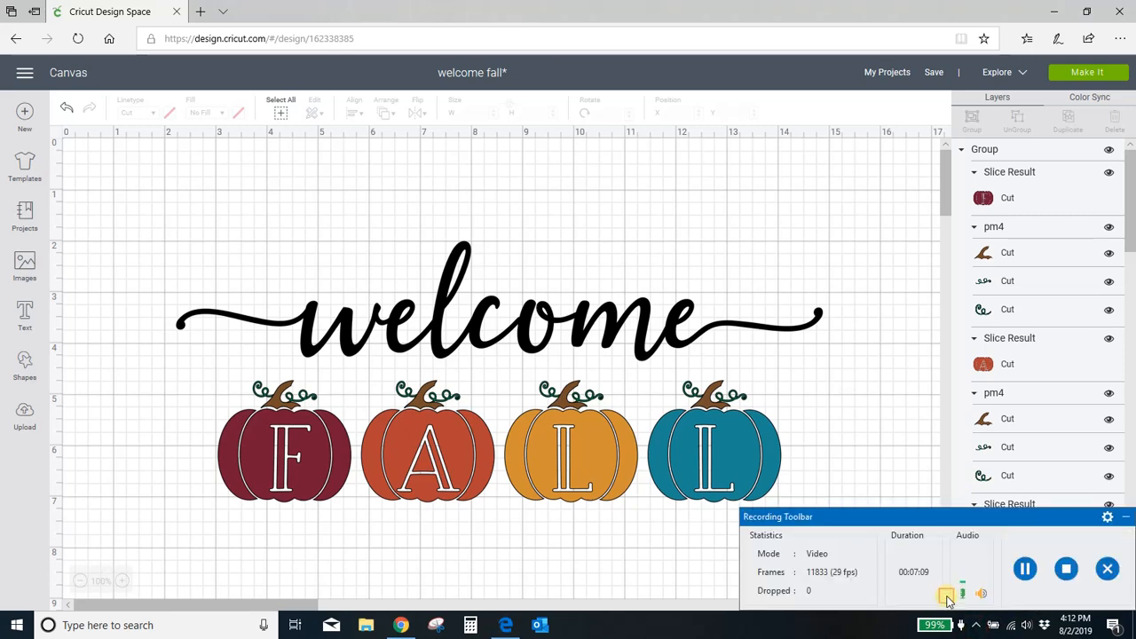